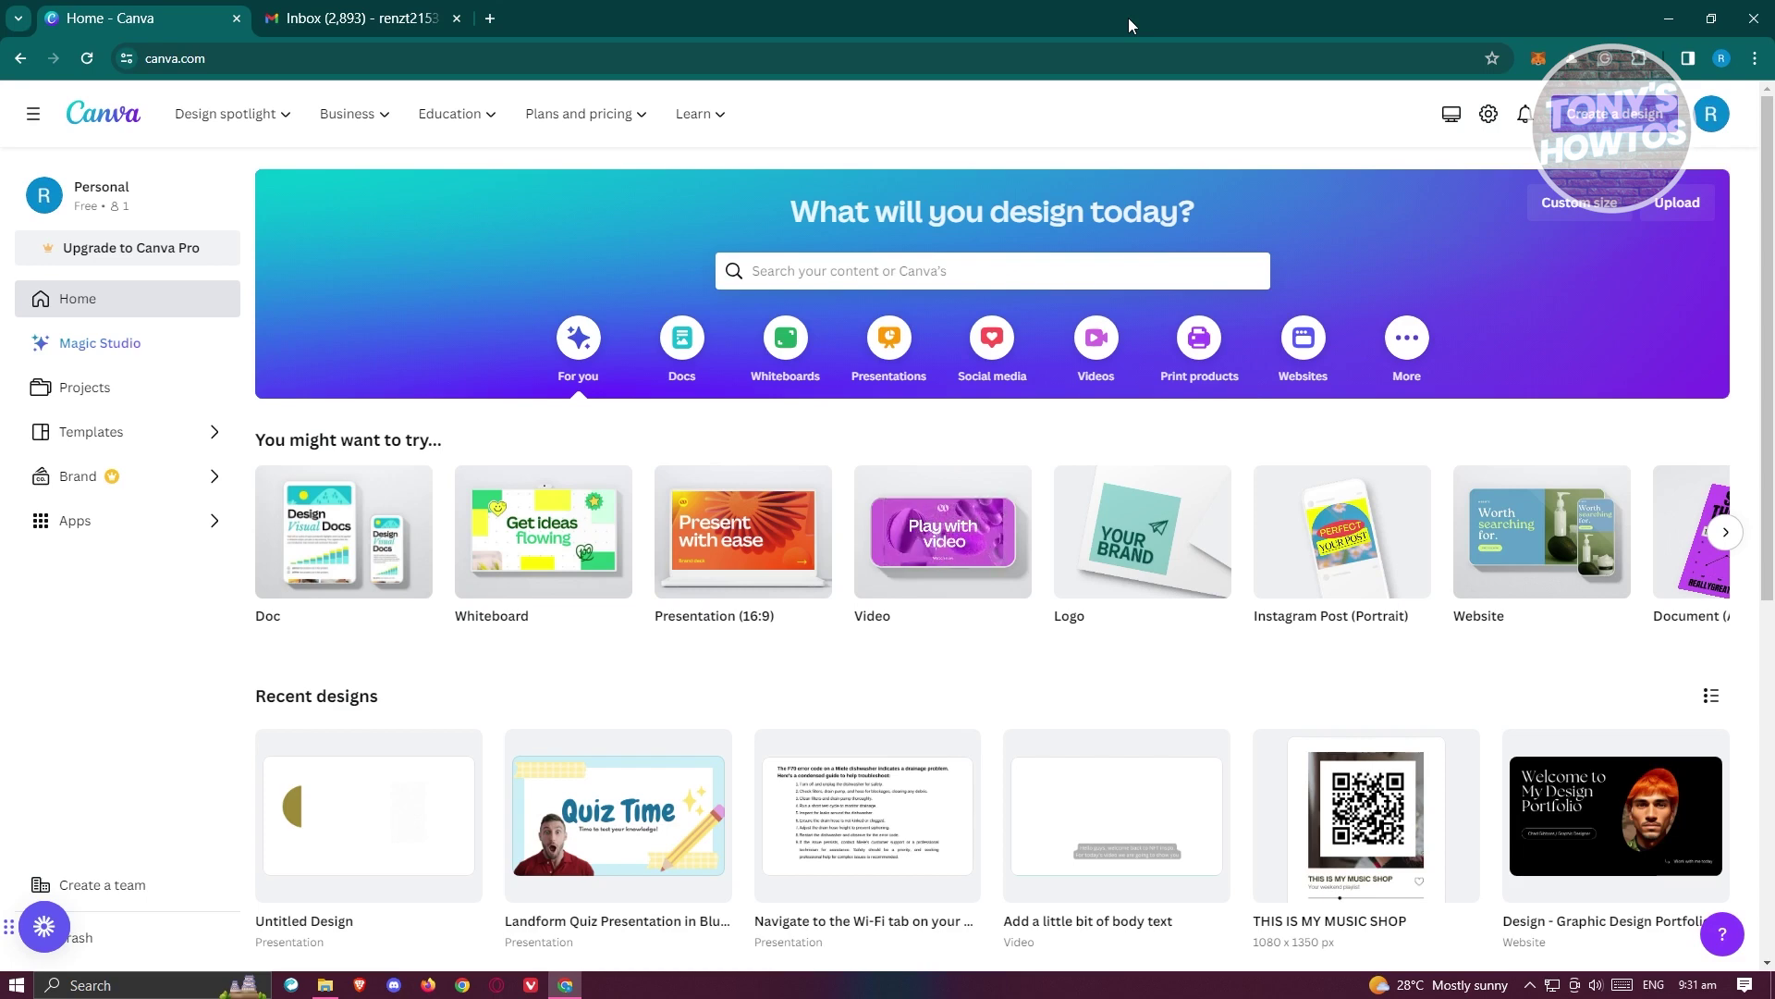
- Go back to the Canva home page and filter the templates to Business > Invoices
{"action": "left_click", "coordinate": [351, 18]}
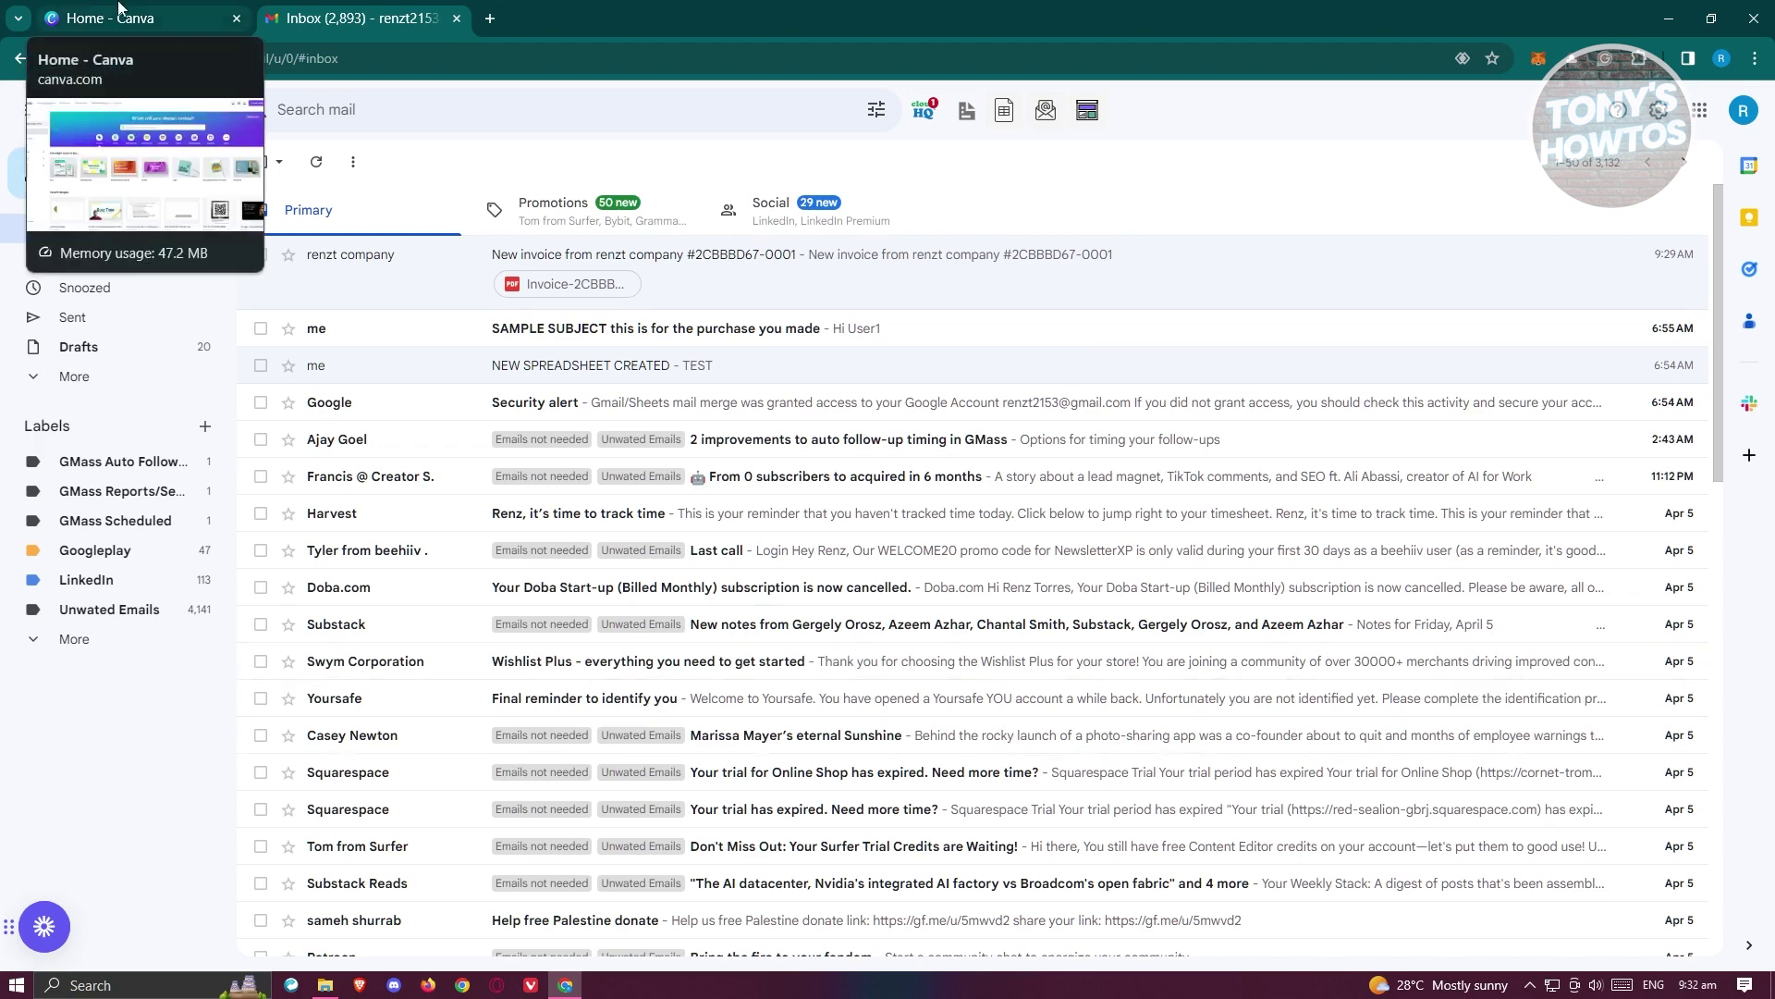
{"action": "left_click", "coordinate": [118, 11]}
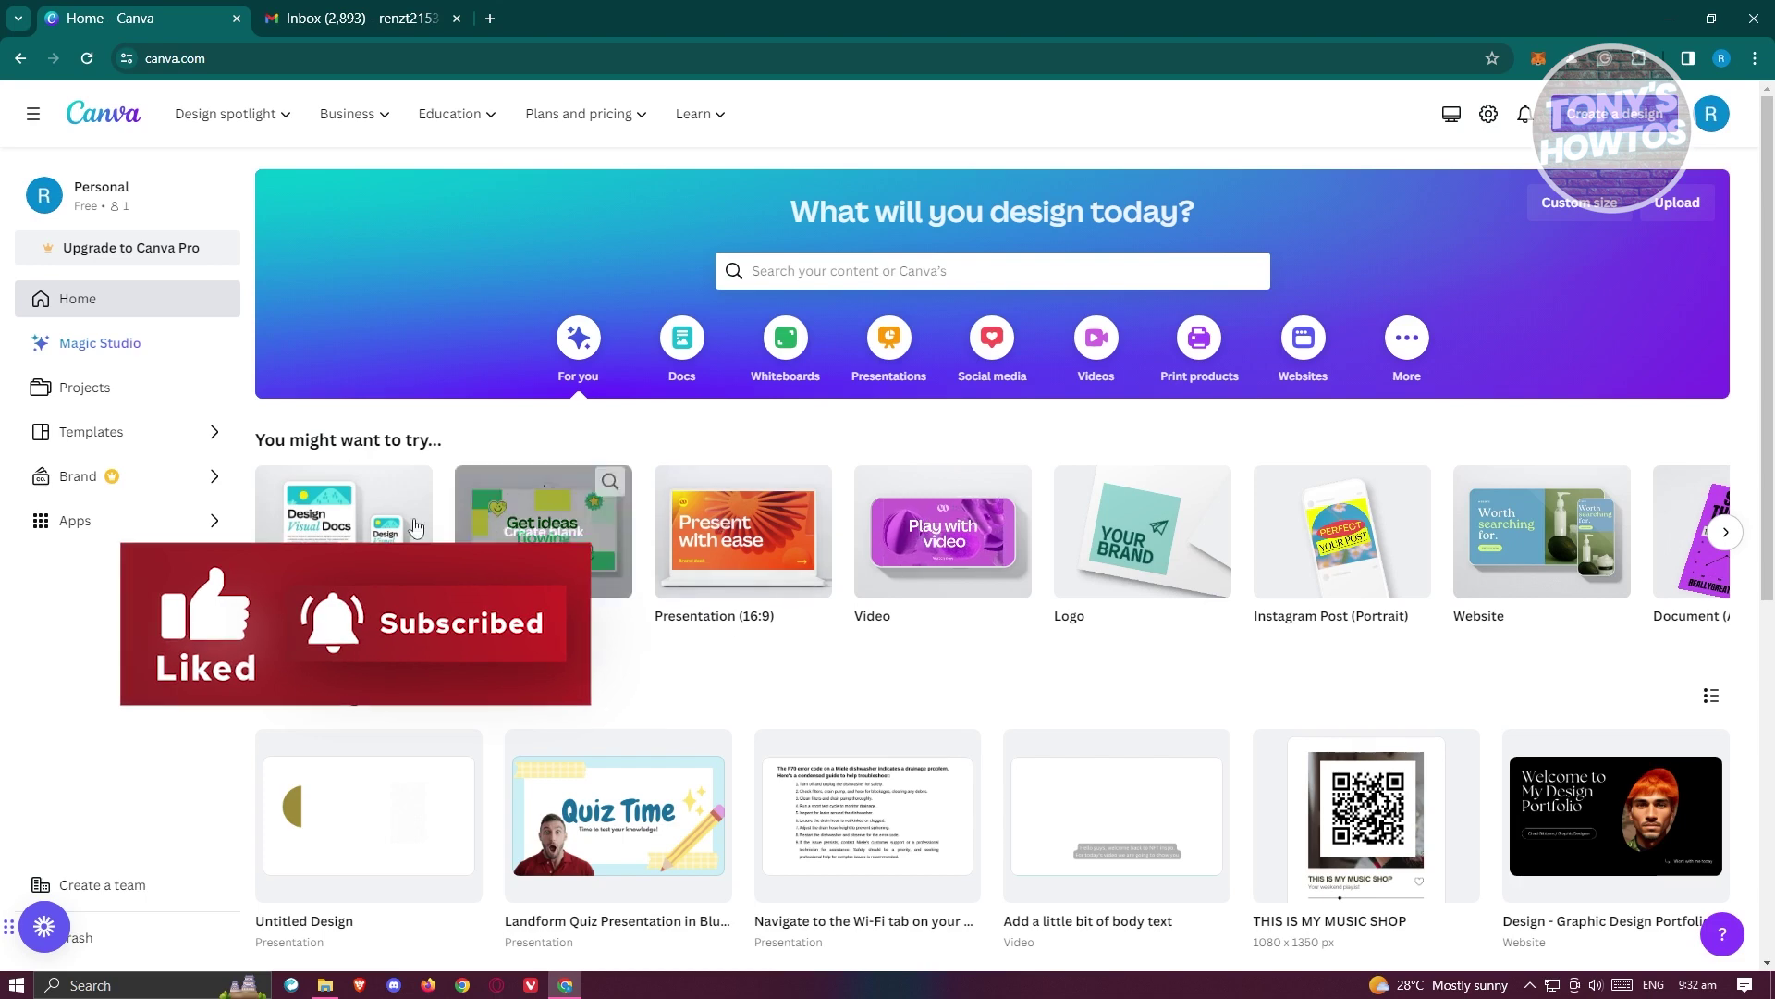
{"action": "left_click", "coordinate": [98, 446]}
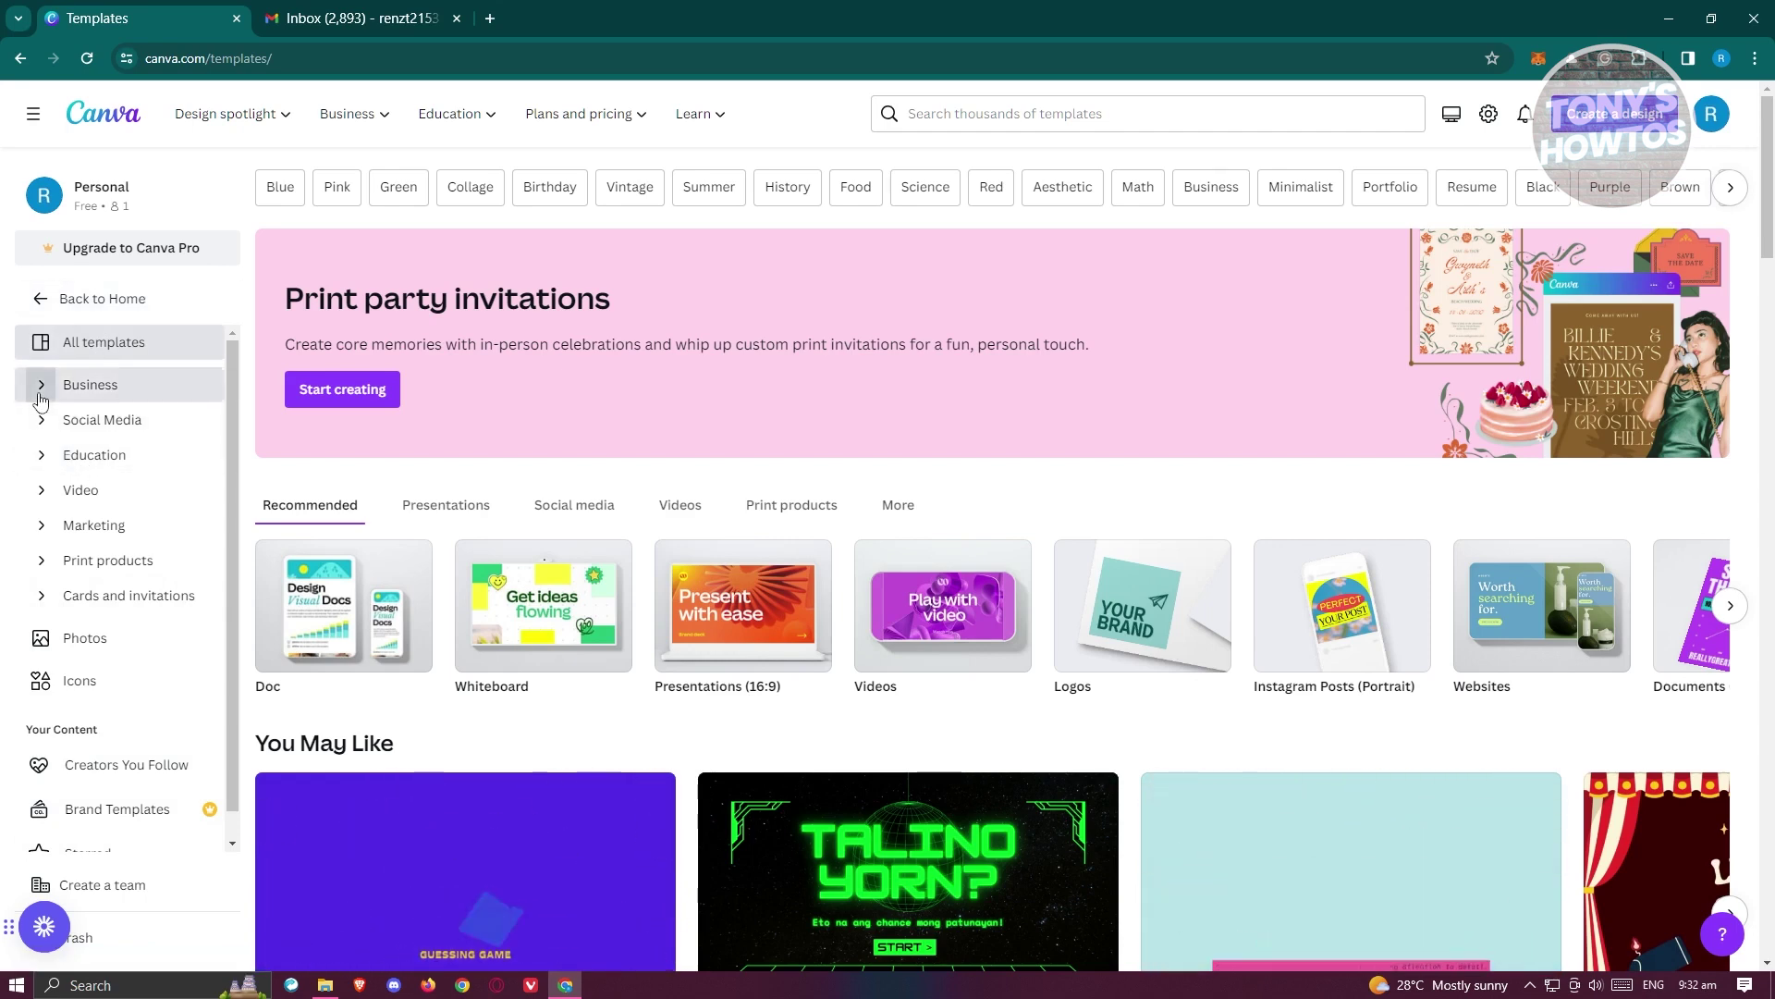
{"action": "left_click", "coordinate": [41, 384]}
{"action": "scroll", "coordinate": [87, 467], "scroll_direction": "down", "scroll_amount": 4}
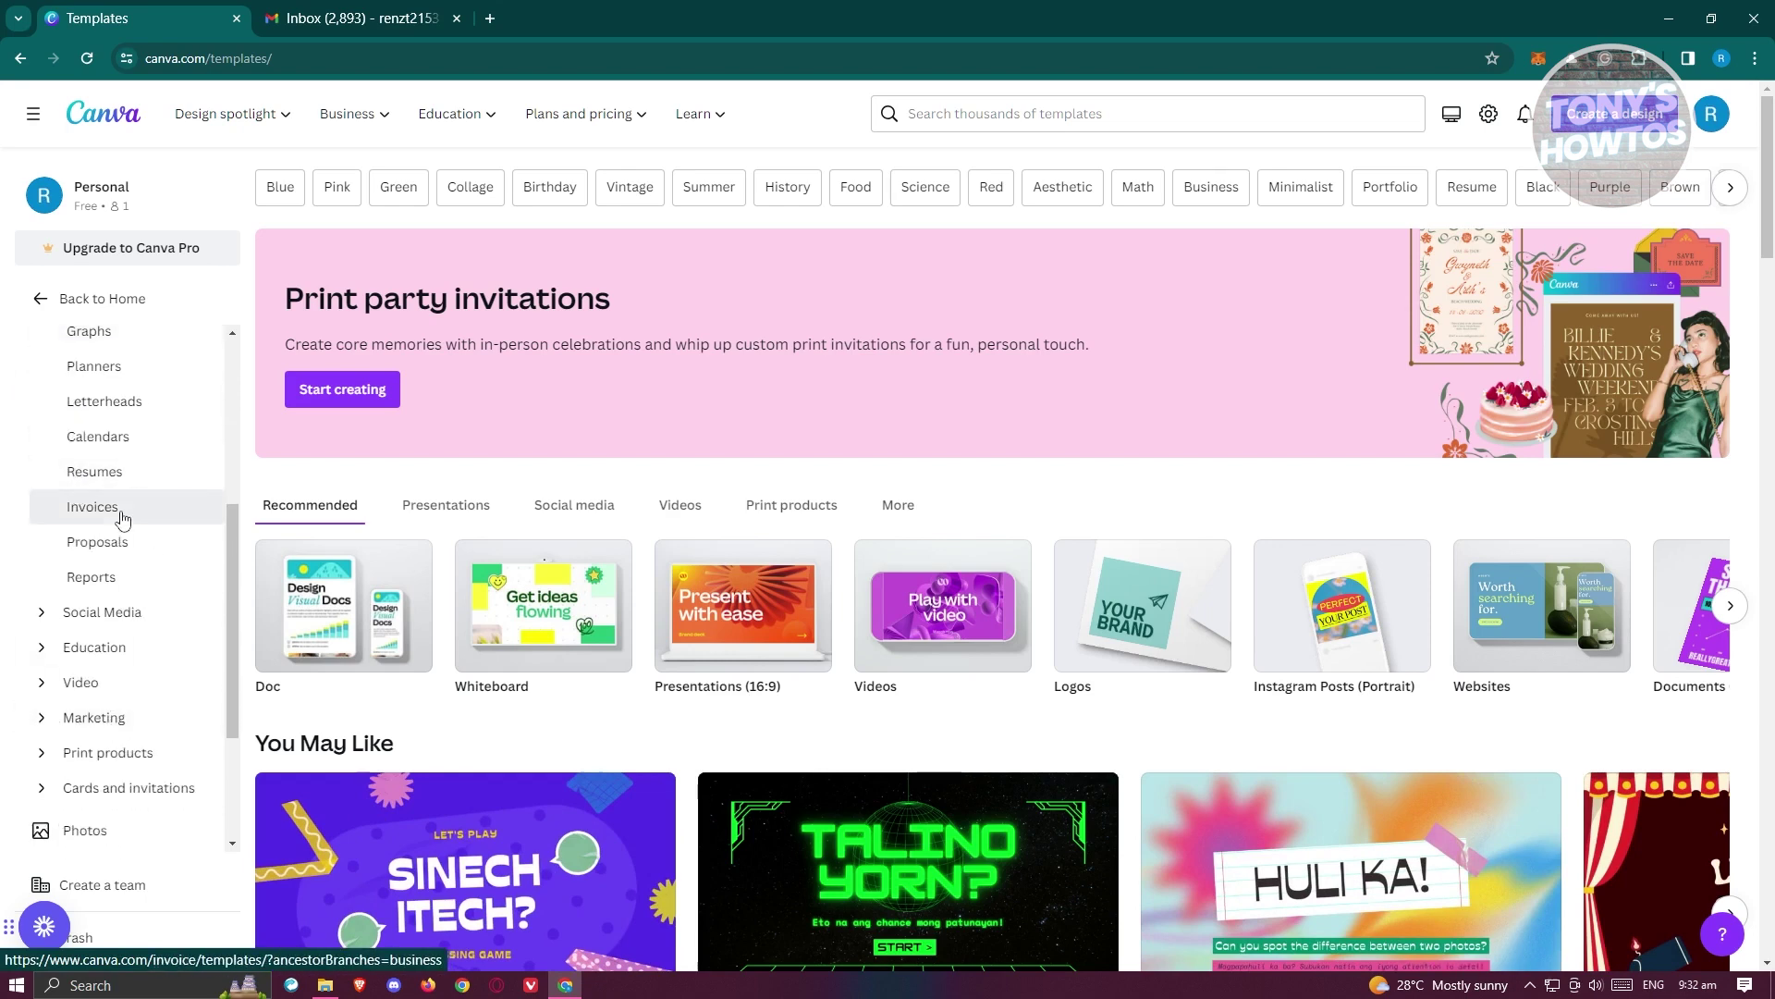
{"action": "left_click", "coordinate": [120, 508]}
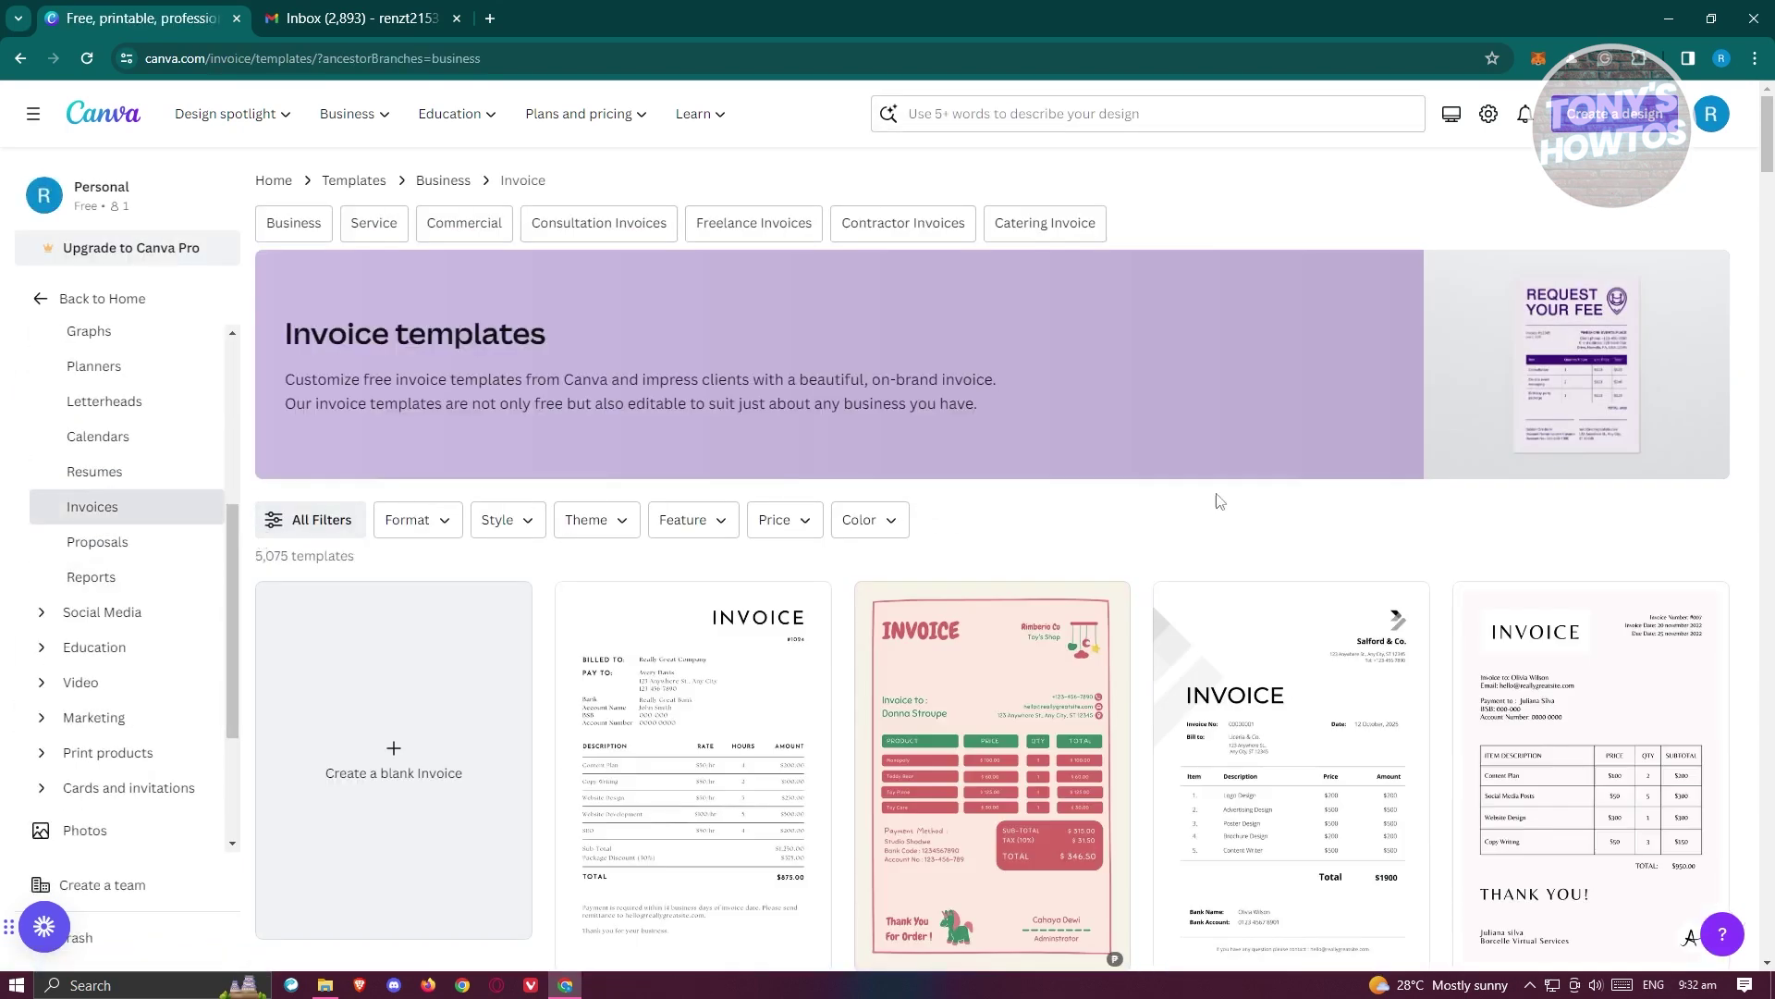
- Pick the Black White Minimalist invoice template and customise it as a new design
{"action": "scroll", "coordinate": [1232, 426], "scroll_direction": "down", "scroll_amount": 1}
{"action": "scroll", "coordinate": [1231, 426], "scroll_direction": "down", "scroll_amount": 2}
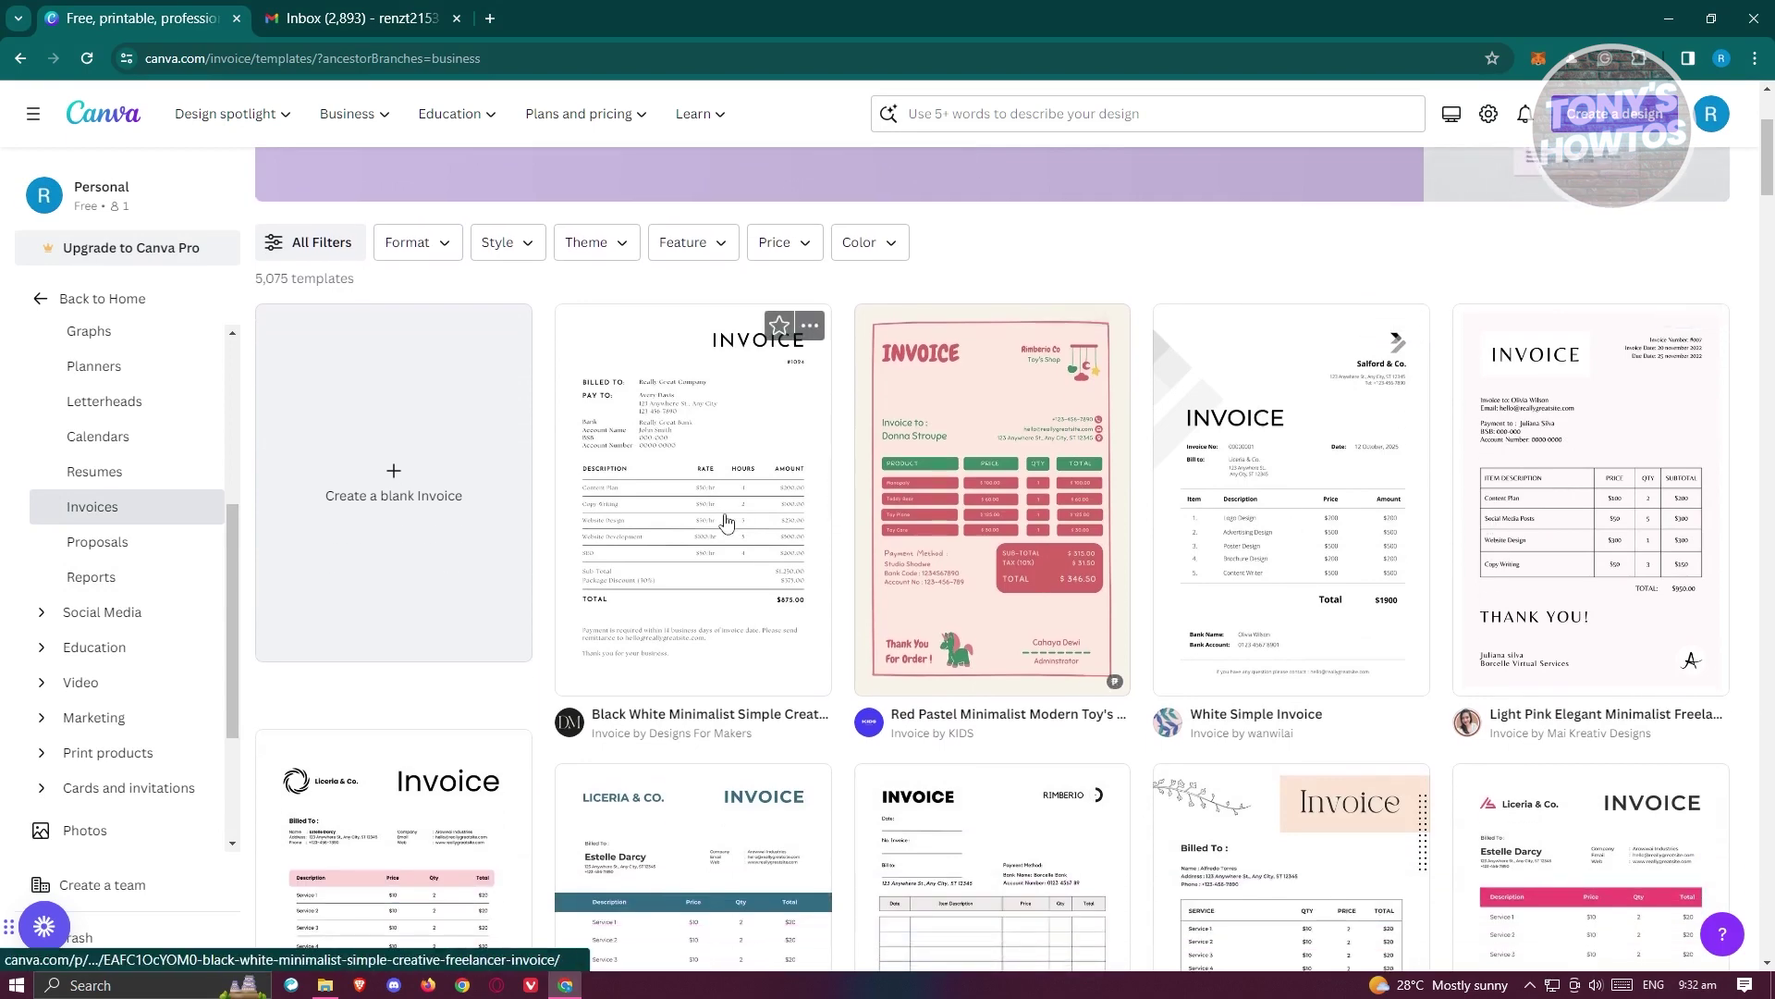
{"action": "scroll", "coordinate": [766, 610], "scroll_direction": "down", "scroll_amount": 4}
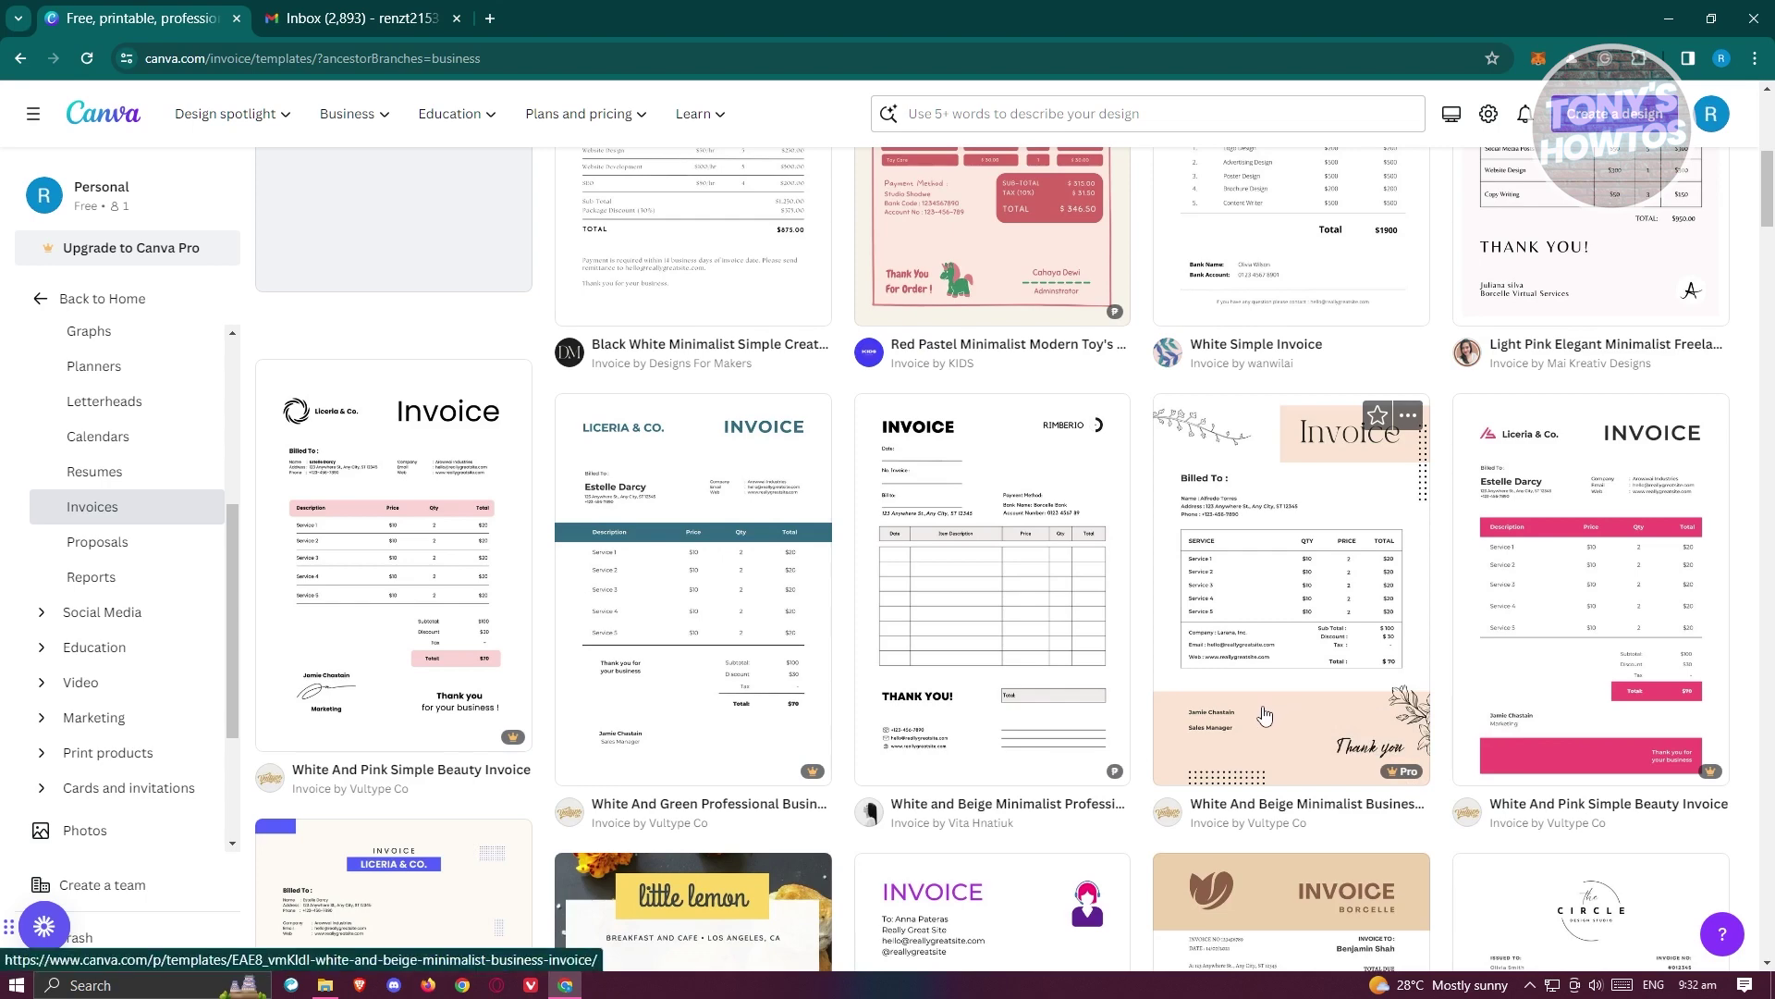
{"action": "scroll", "coordinate": [1239, 706], "scroll_direction": "up", "scroll_amount": 3}
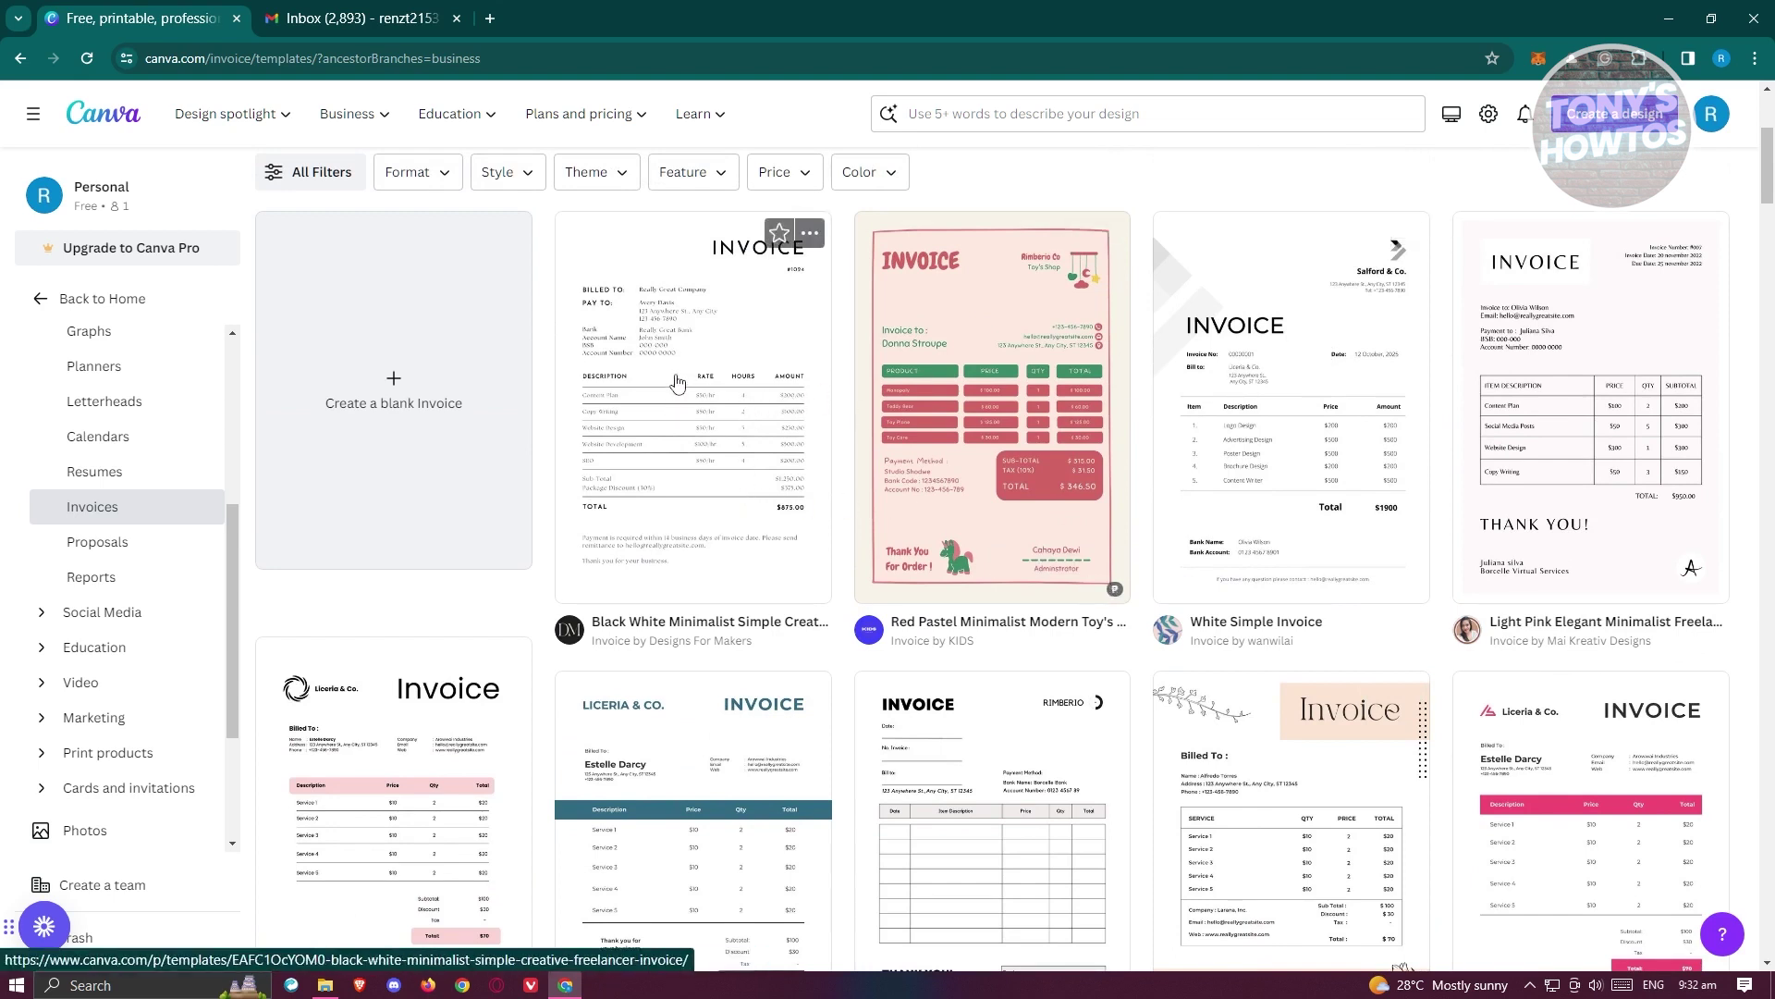
{"action": "scroll", "coordinate": [681, 350], "scroll_direction": "down", "scroll_amount": 2}
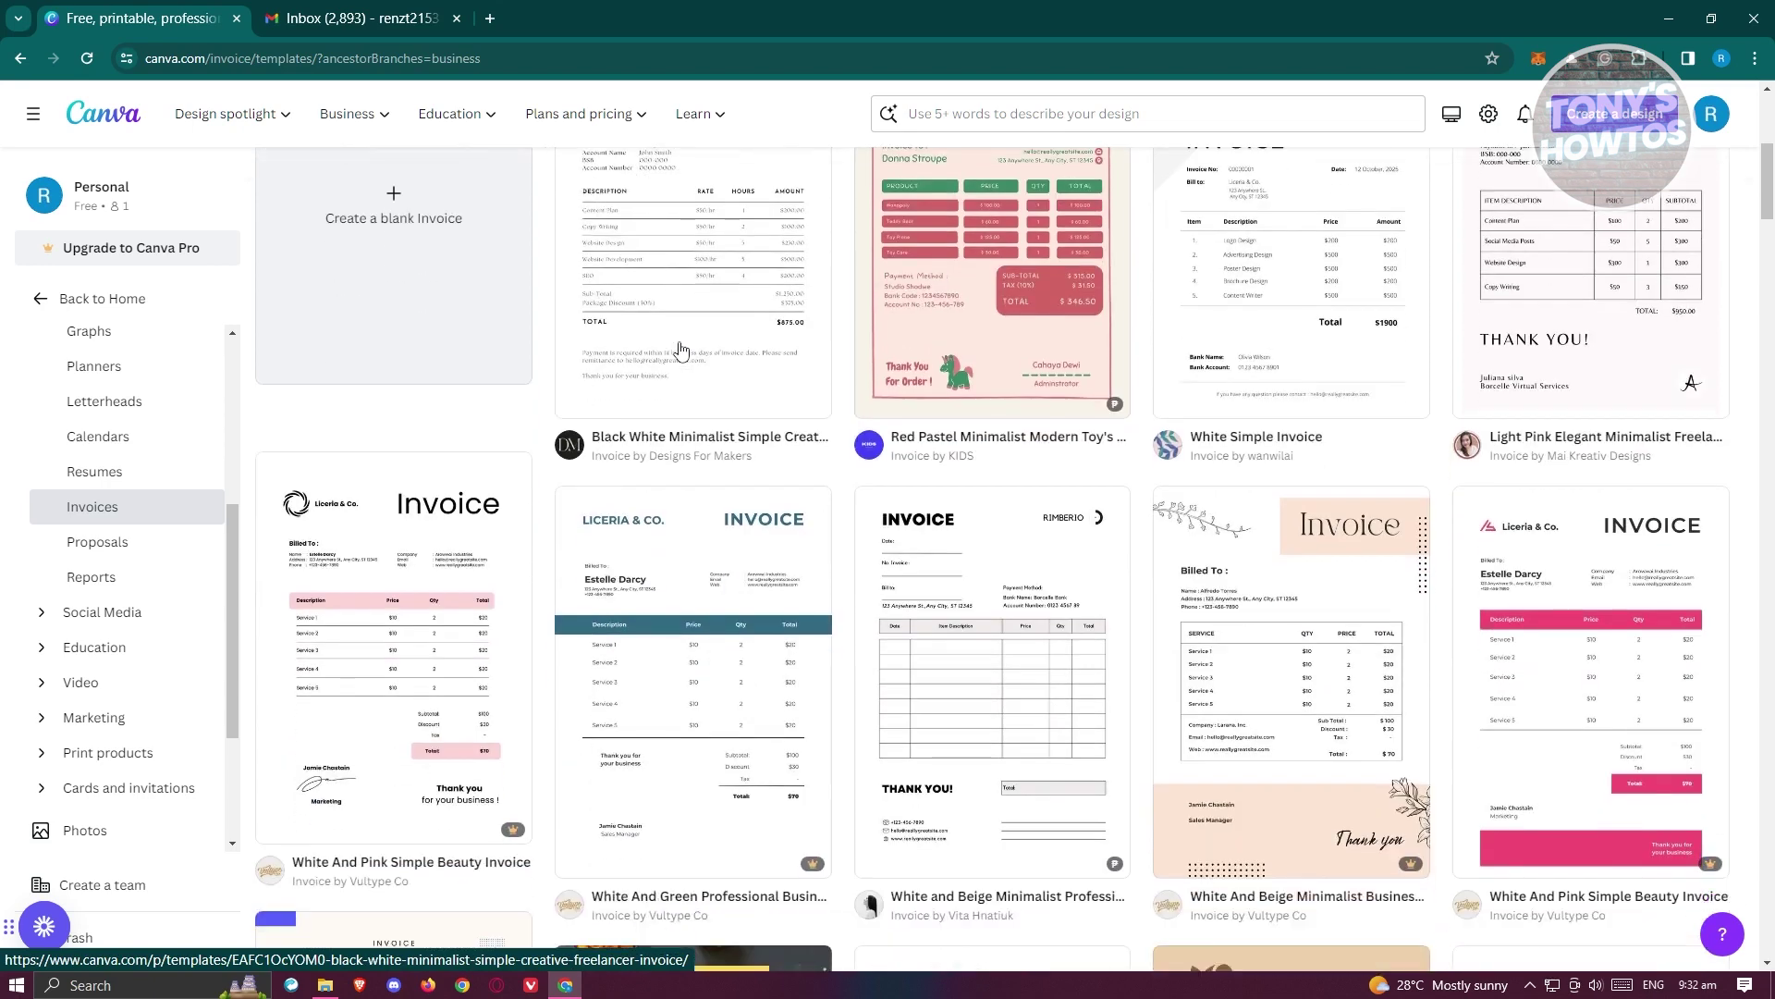
{"action": "scroll", "coordinate": [682, 349], "scroll_direction": "up", "scroll_amount": 3}
{"action": "left_click", "coordinate": [737, 482]}
{"action": "left_click", "coordinate": [1300, 499]}
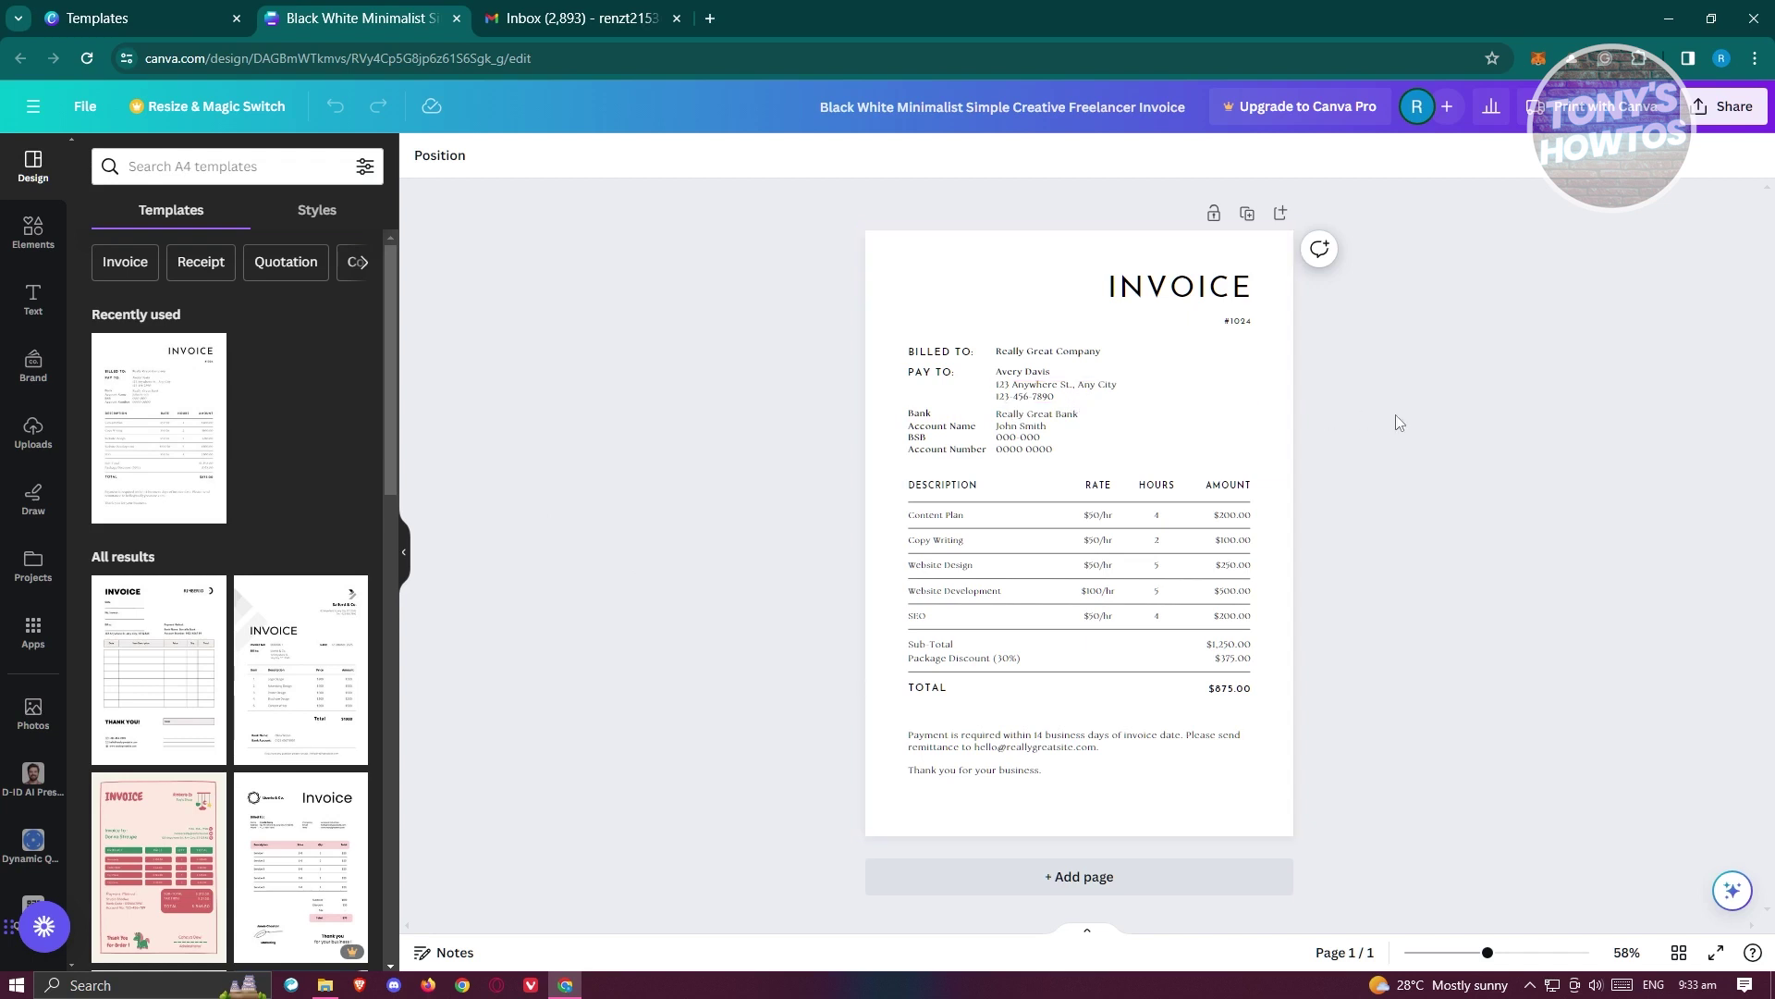
- Replace the Billed To placeholder with the client's name
{"action": "double_click", "coordinate": [1049, 358]}
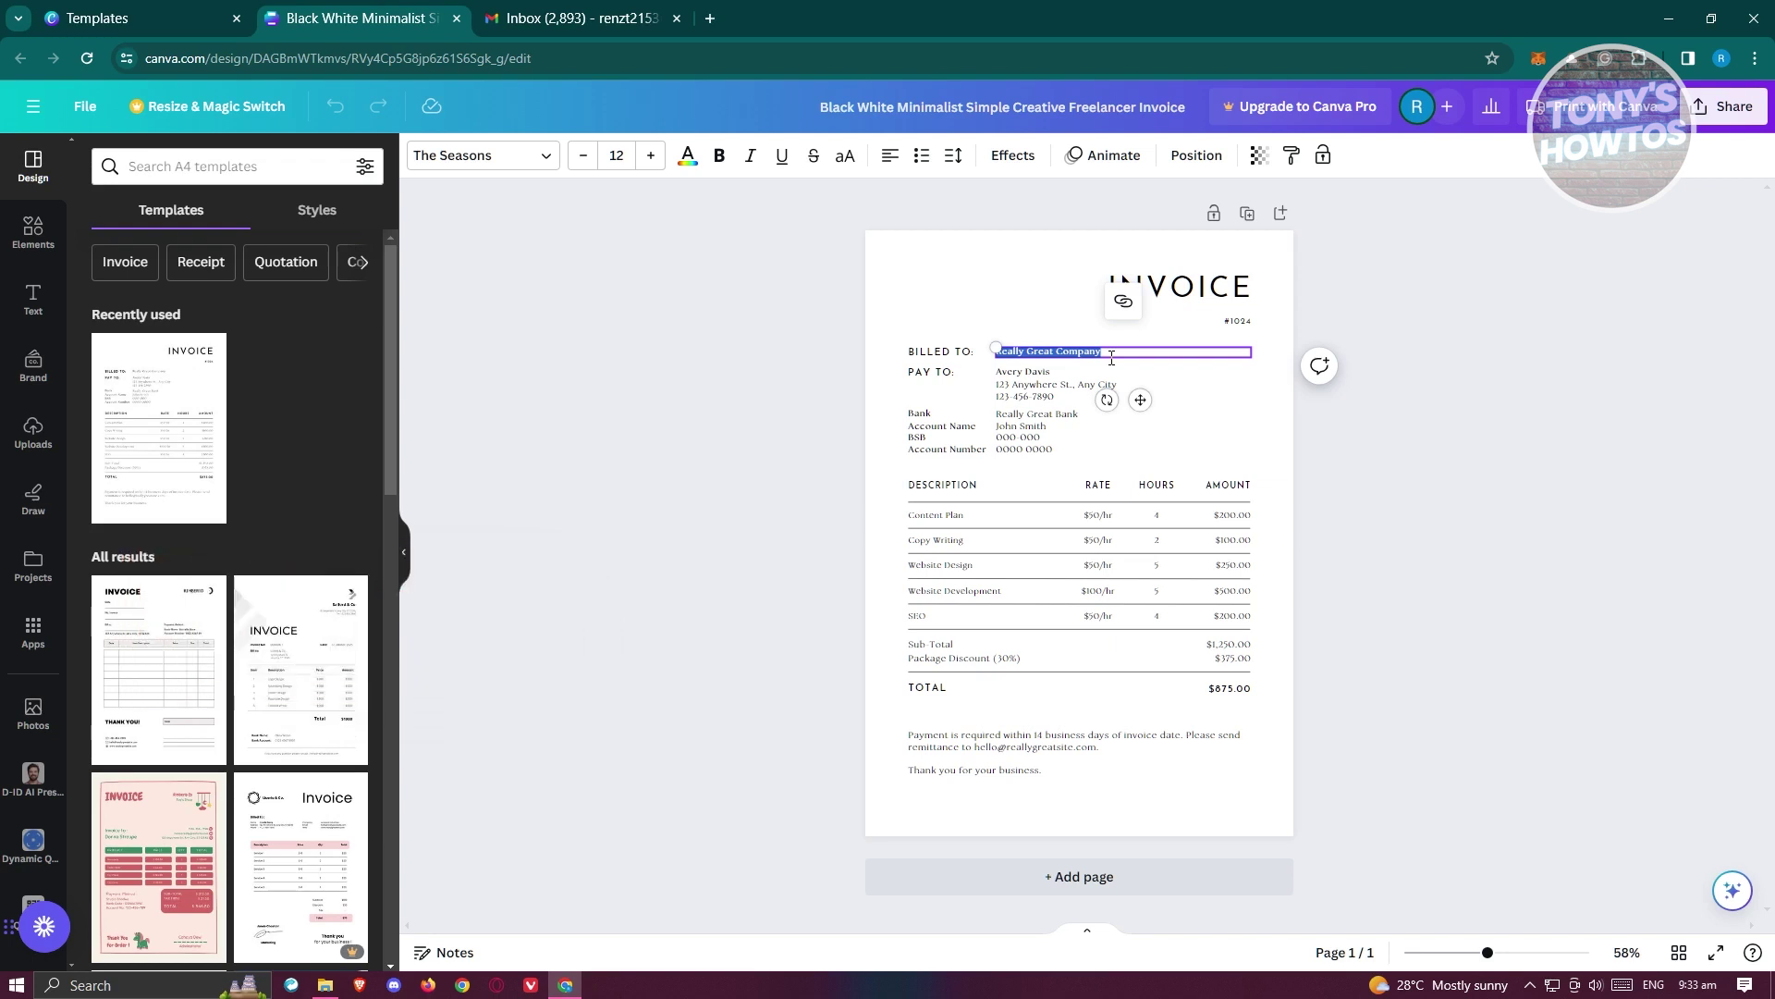
{"action": "key", "text": "BackSpace"}
- Change the Pay To name to My Company and clear the placeholder address lines
{"action": "left_click", "coordinate": [1050, 387]}
{"action": "left_click", "coordinate": [1050, 375]}
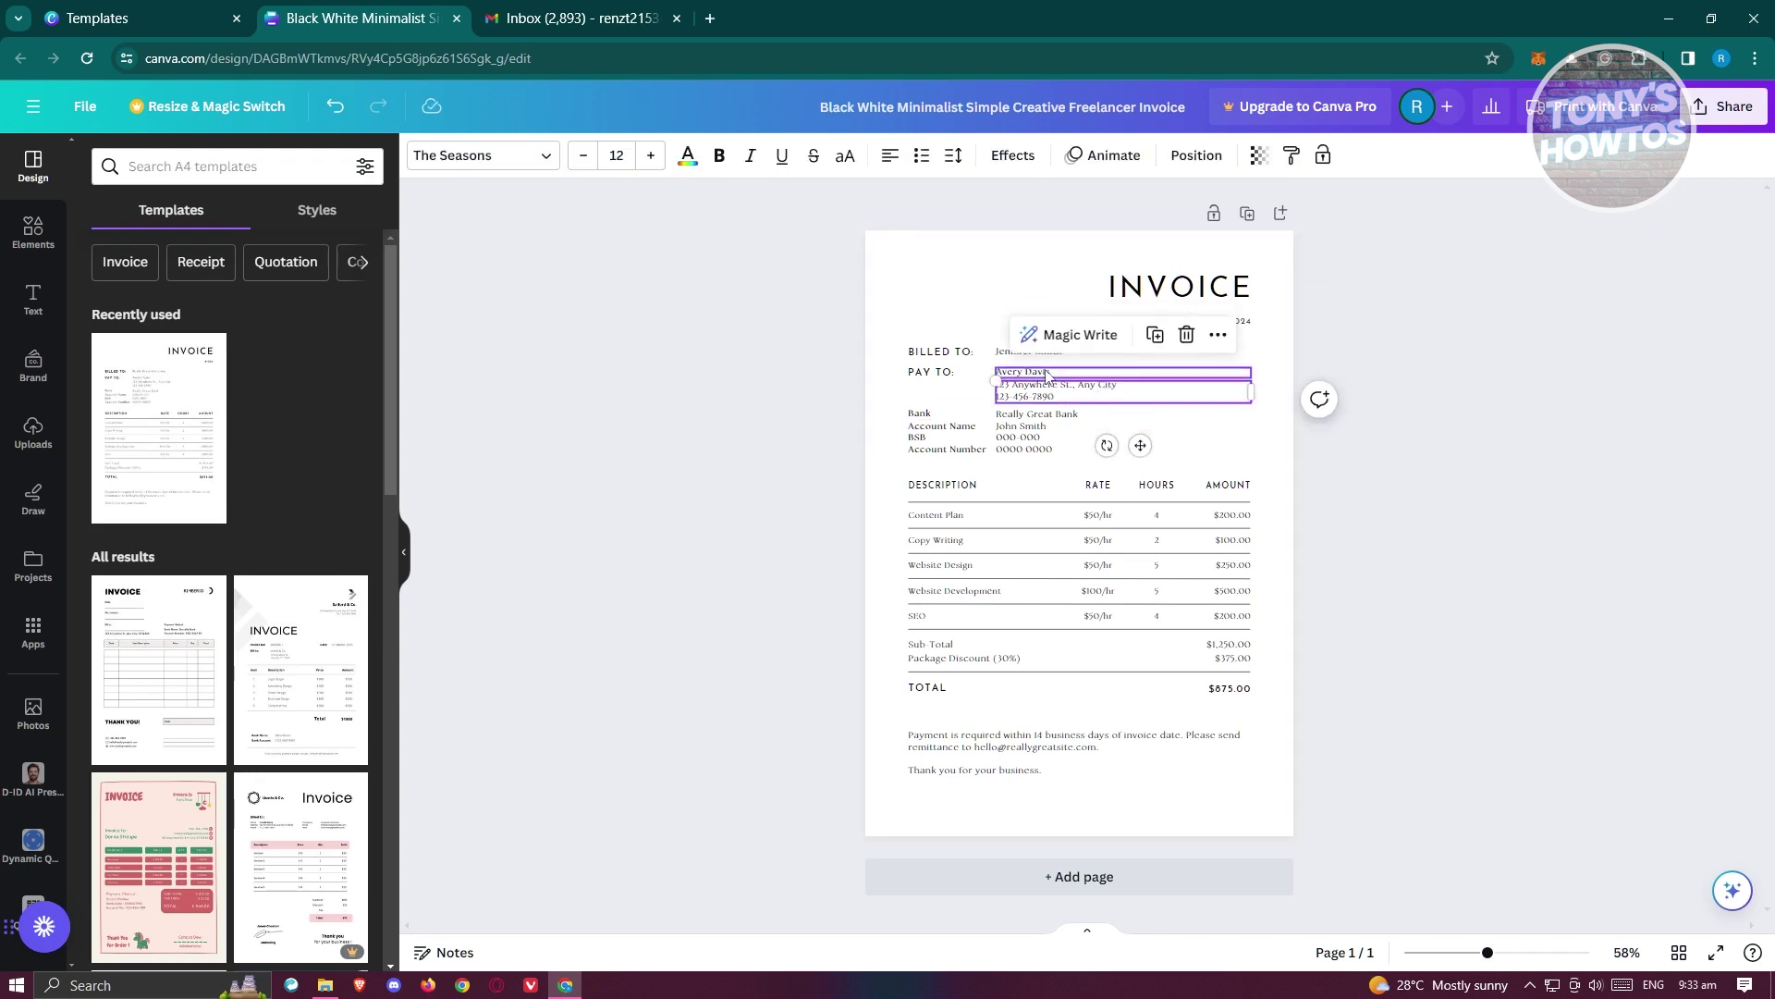
{"action": "double_click", "coordinate": [1059, 374]}
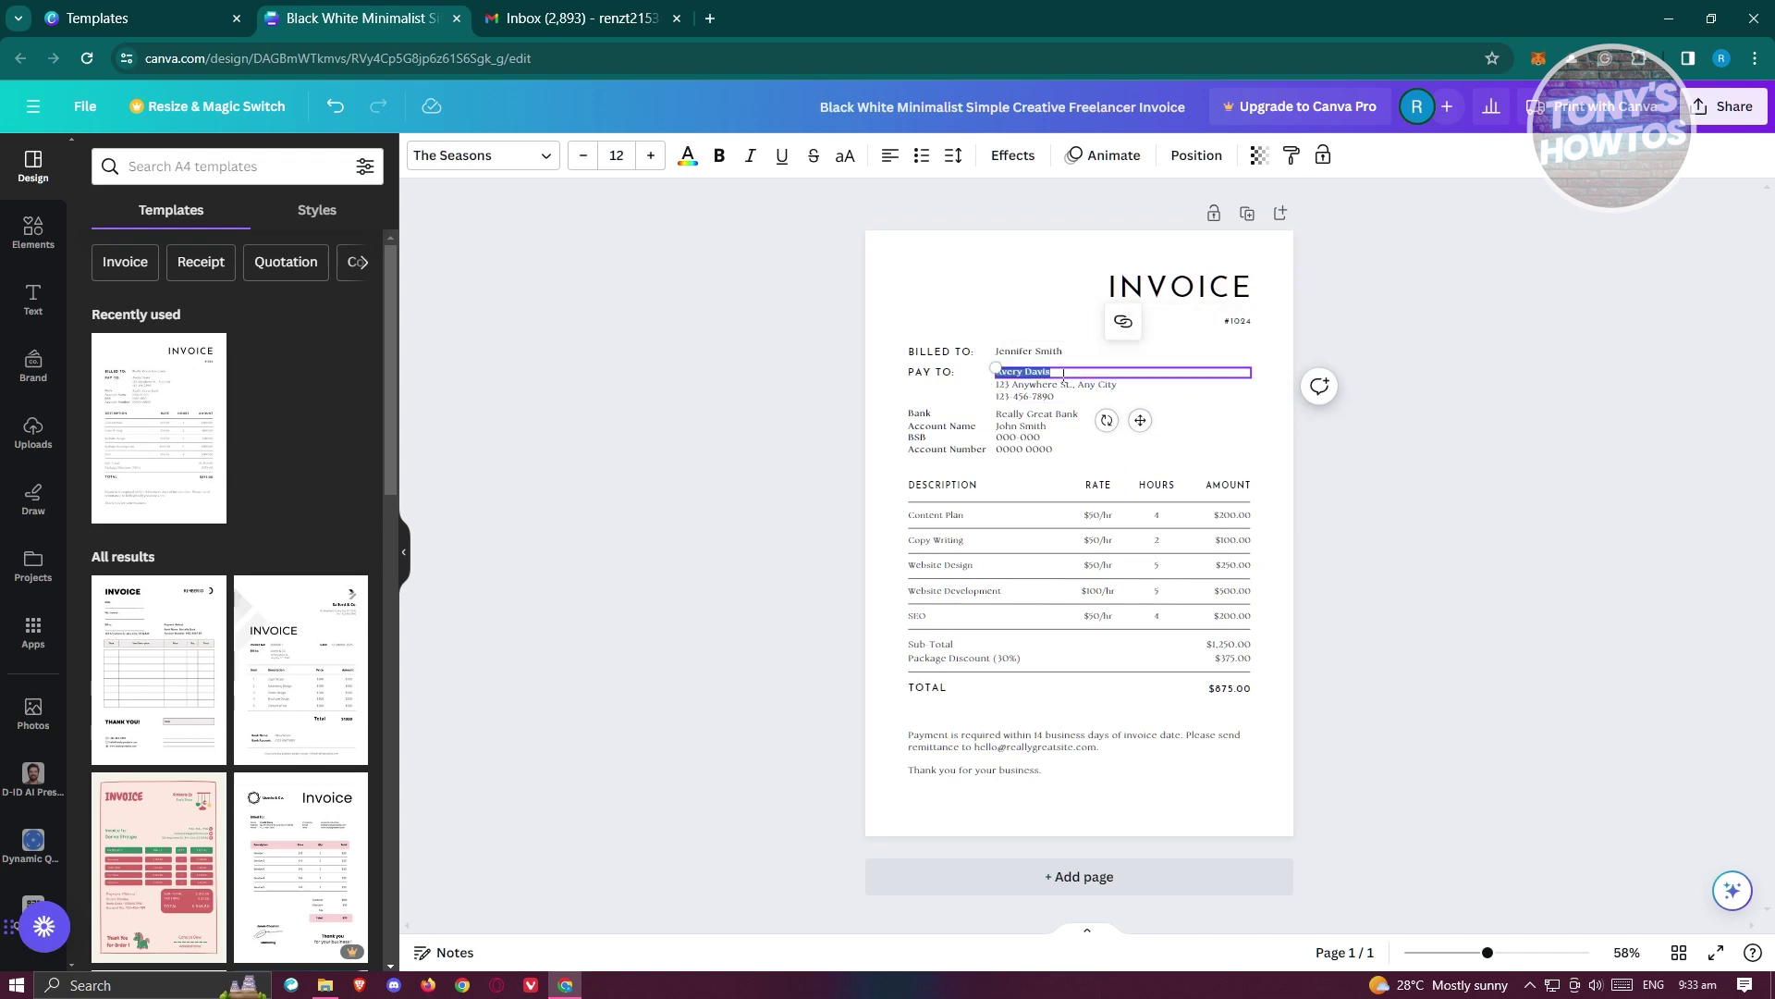
{"action": "key", "text": "BackSpace"}
{"action": "type", "text": "My Company"}
{"action": "left_click", "coordinate": [1033, 389]}
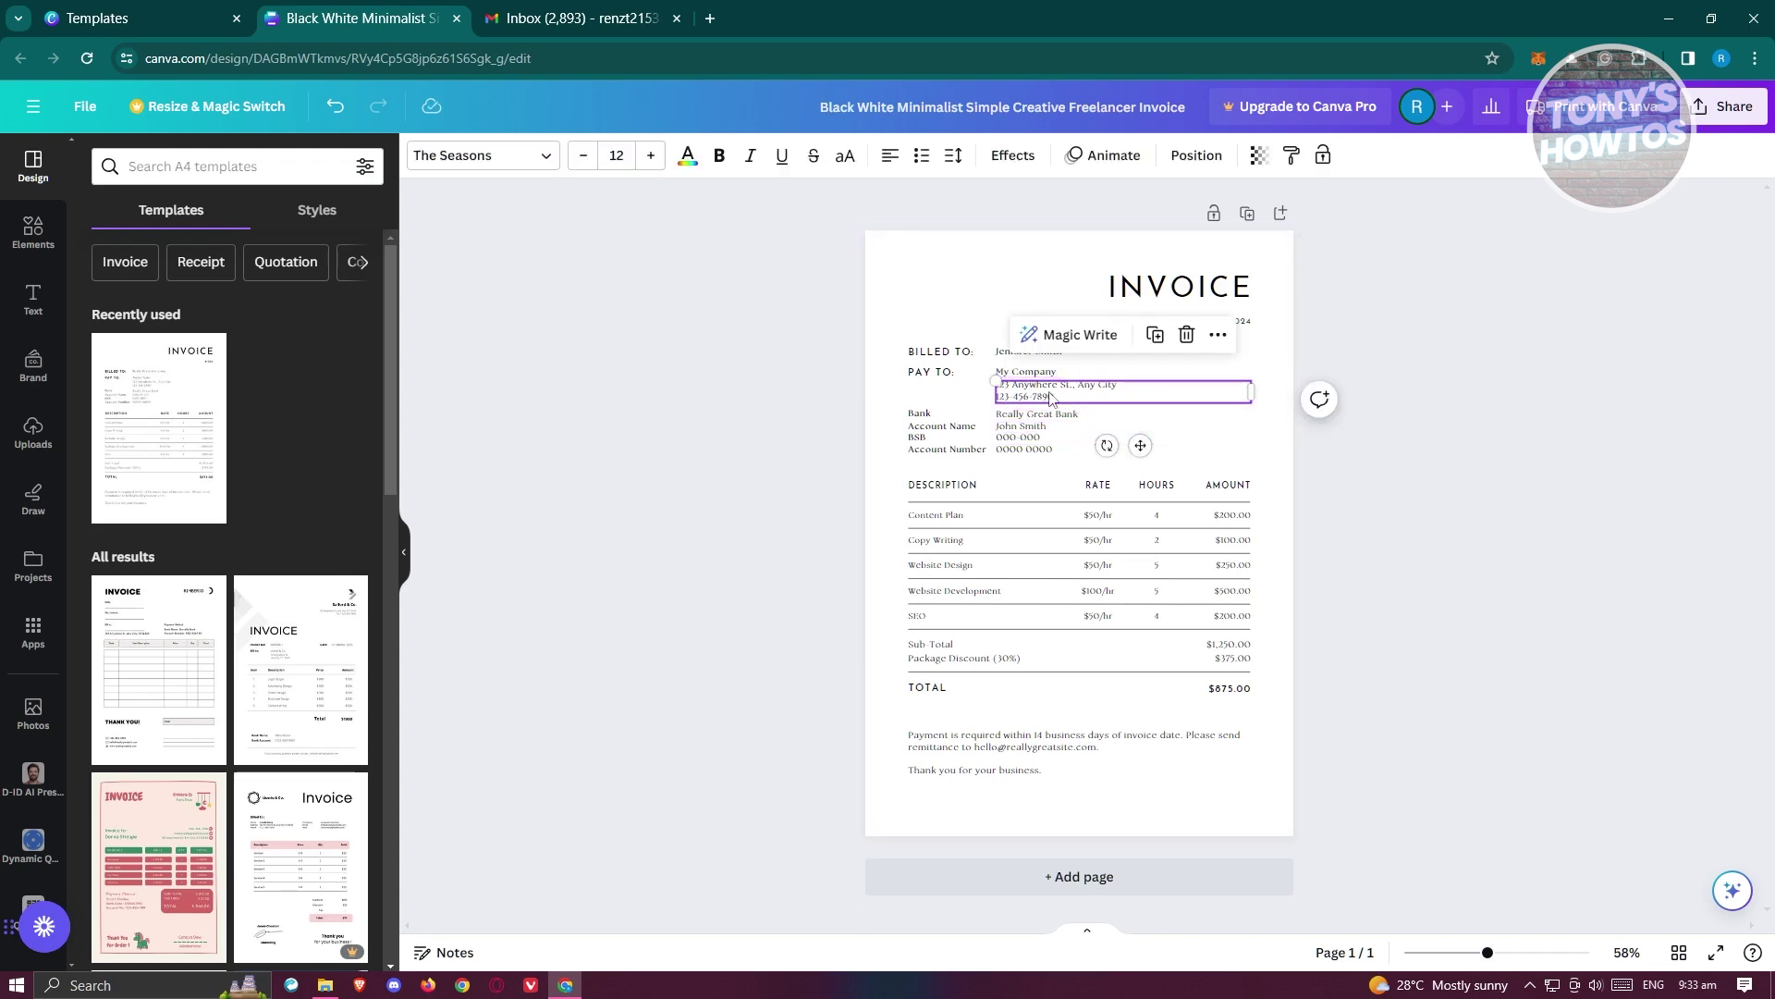
{"action": "double_click", "coordinate": [1051, 397]}
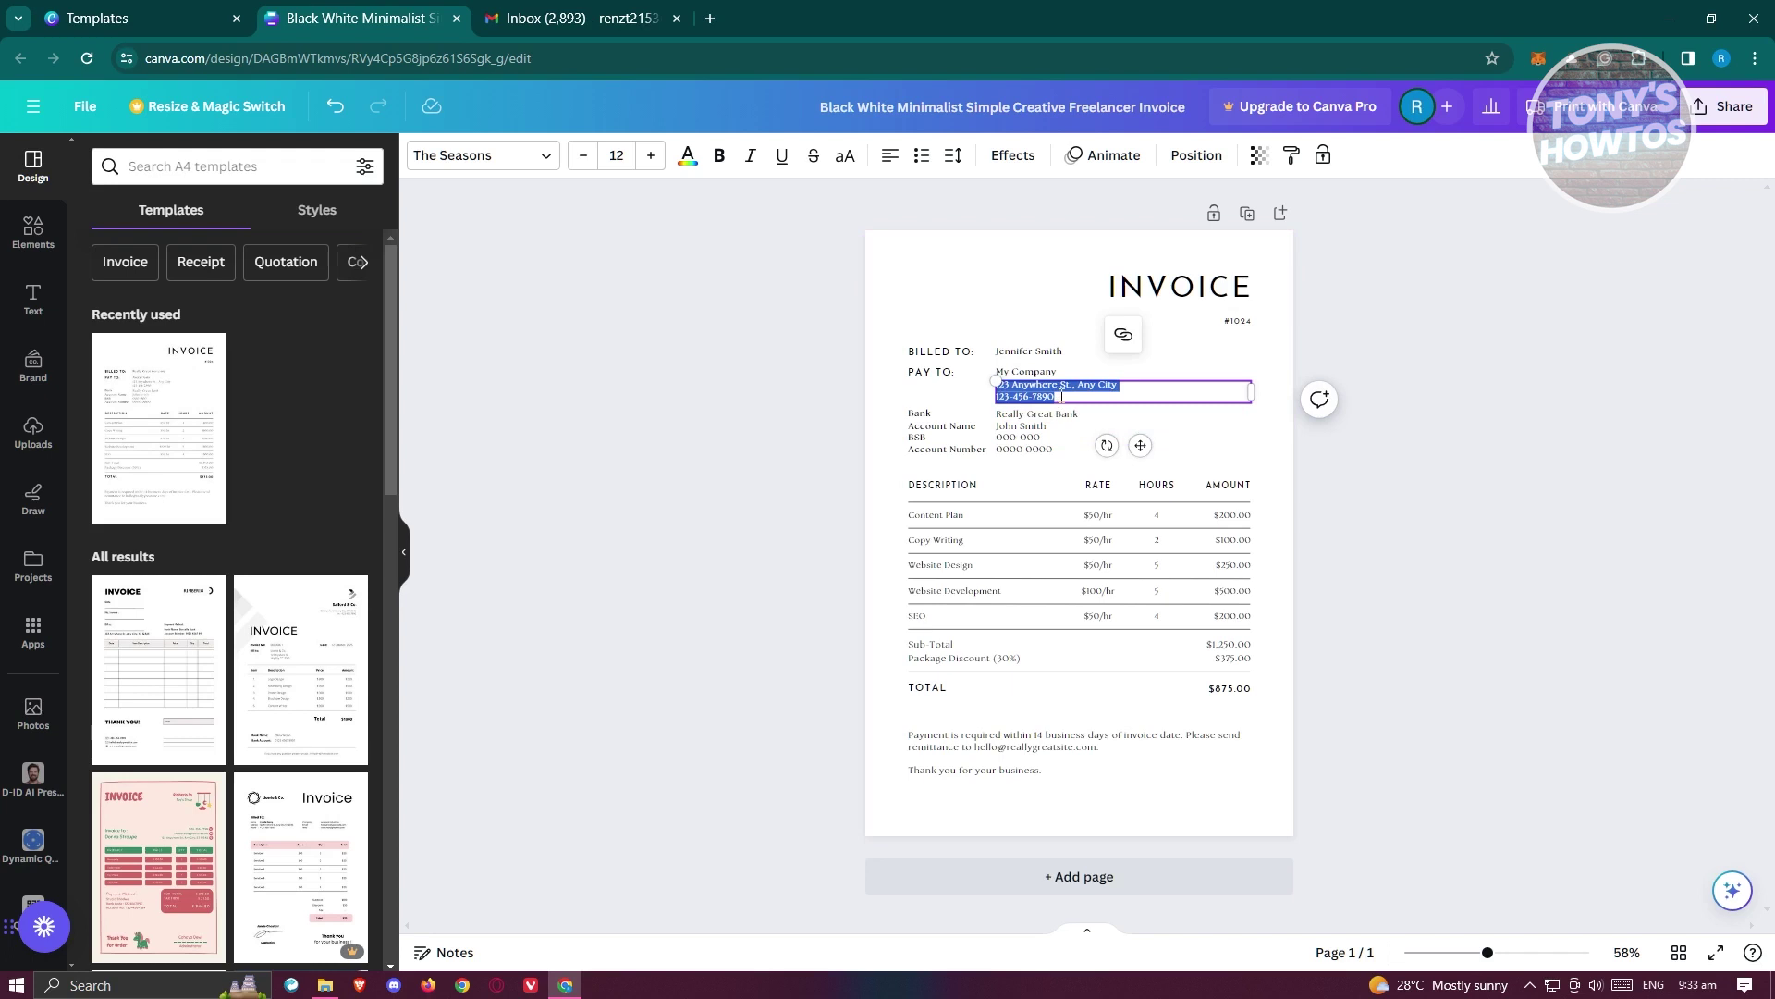
{"action": "key", "text": "BackSpace"}
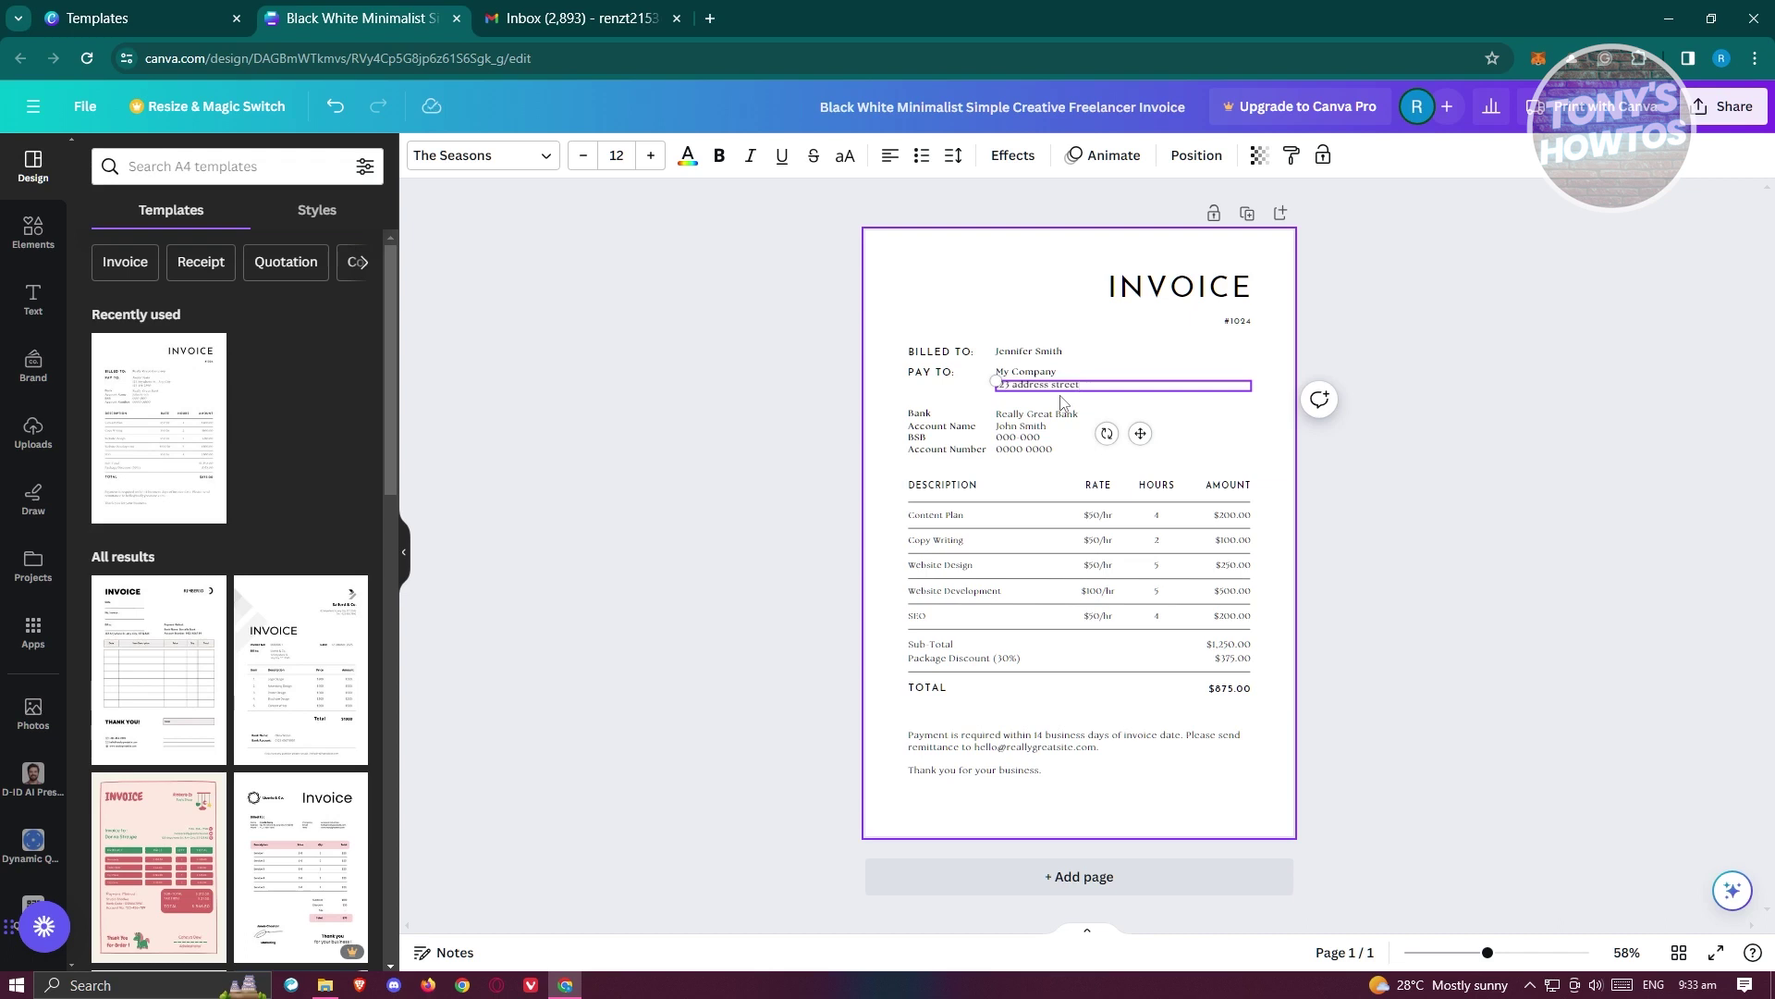
{"action": "left_click", "coordinate": [1061, 403]}
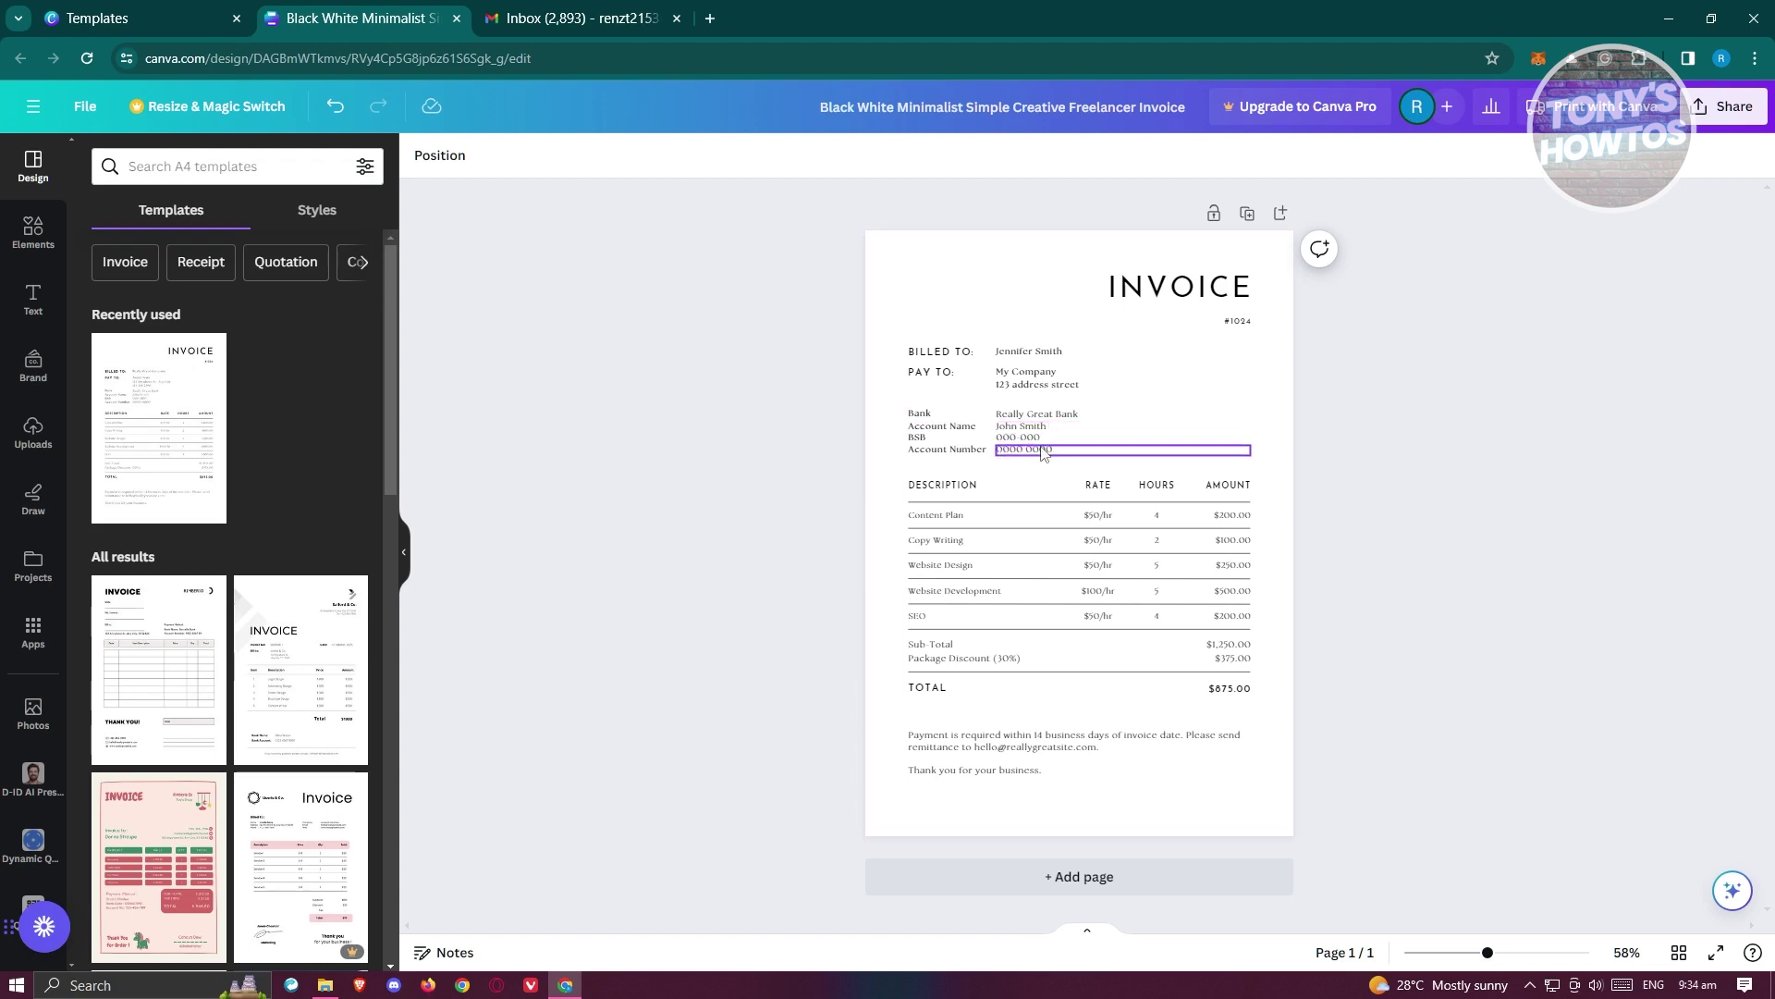
{"action": "left_click", "coordinate": [1046, 552]}
- Clear the Website Design row's description, $50/hr rate, hours and $250.00 amount
{"action": "left_click", "coordinate": [965, 575]}
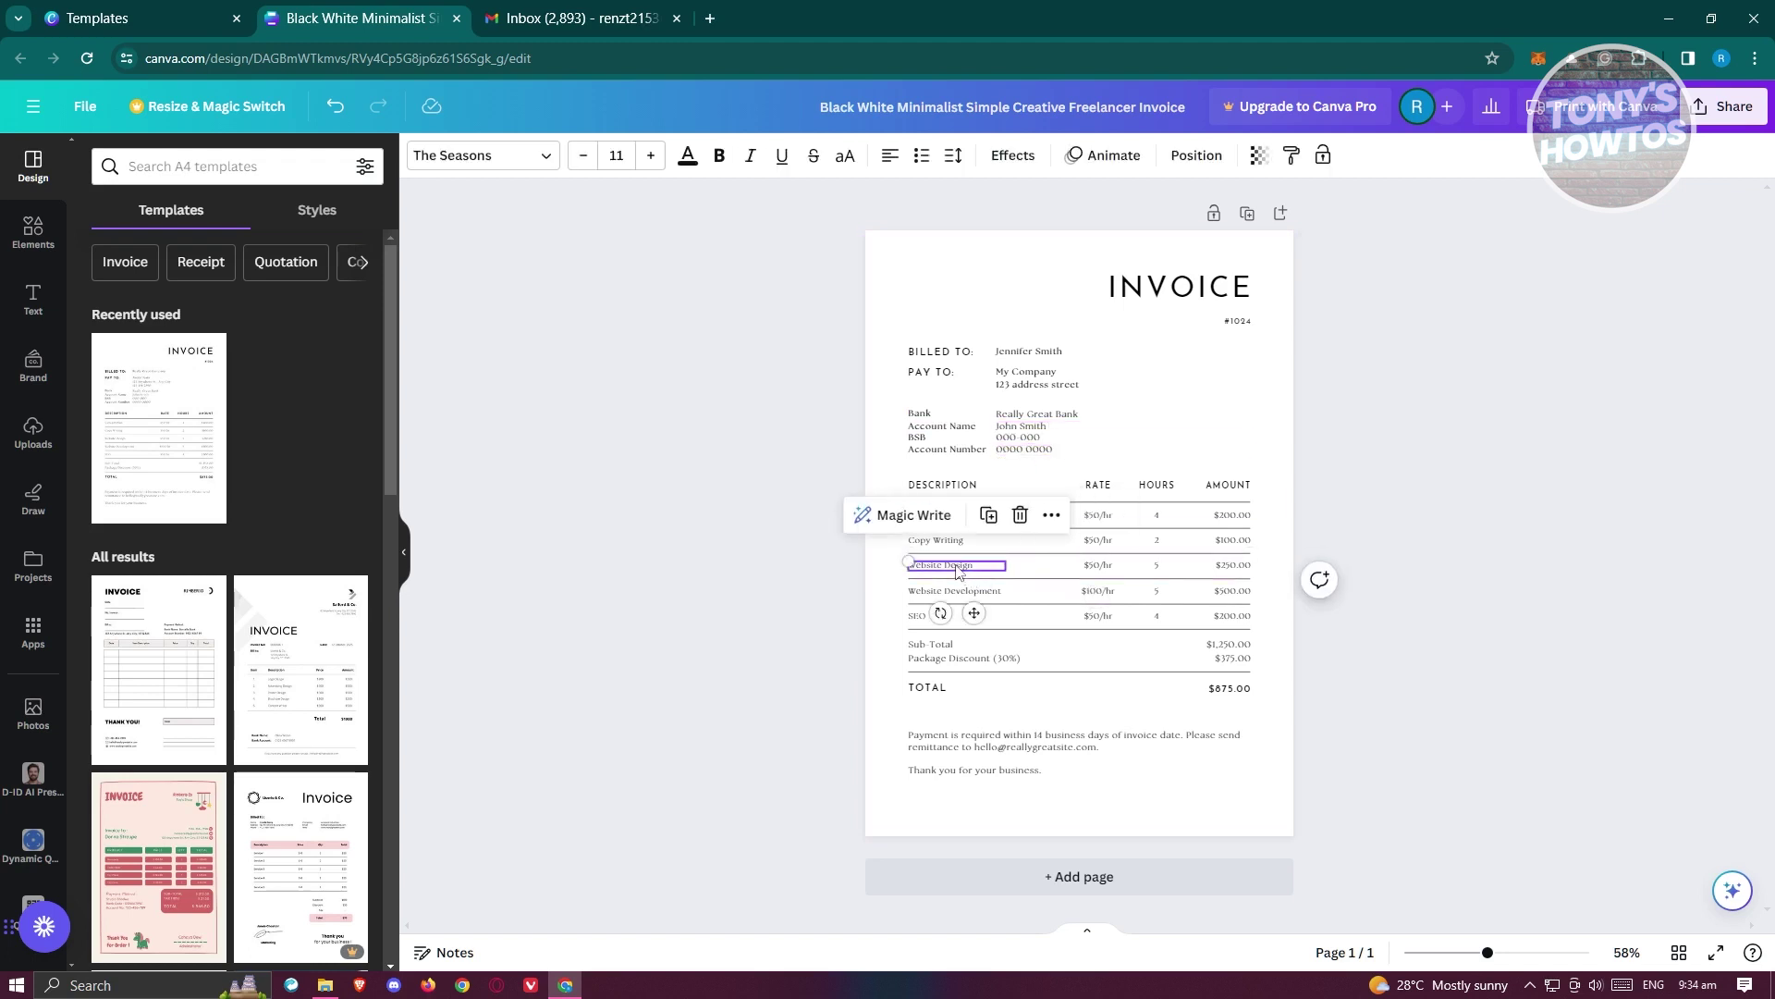
{"action": "left_click", "coordinate": [1451, 545]}
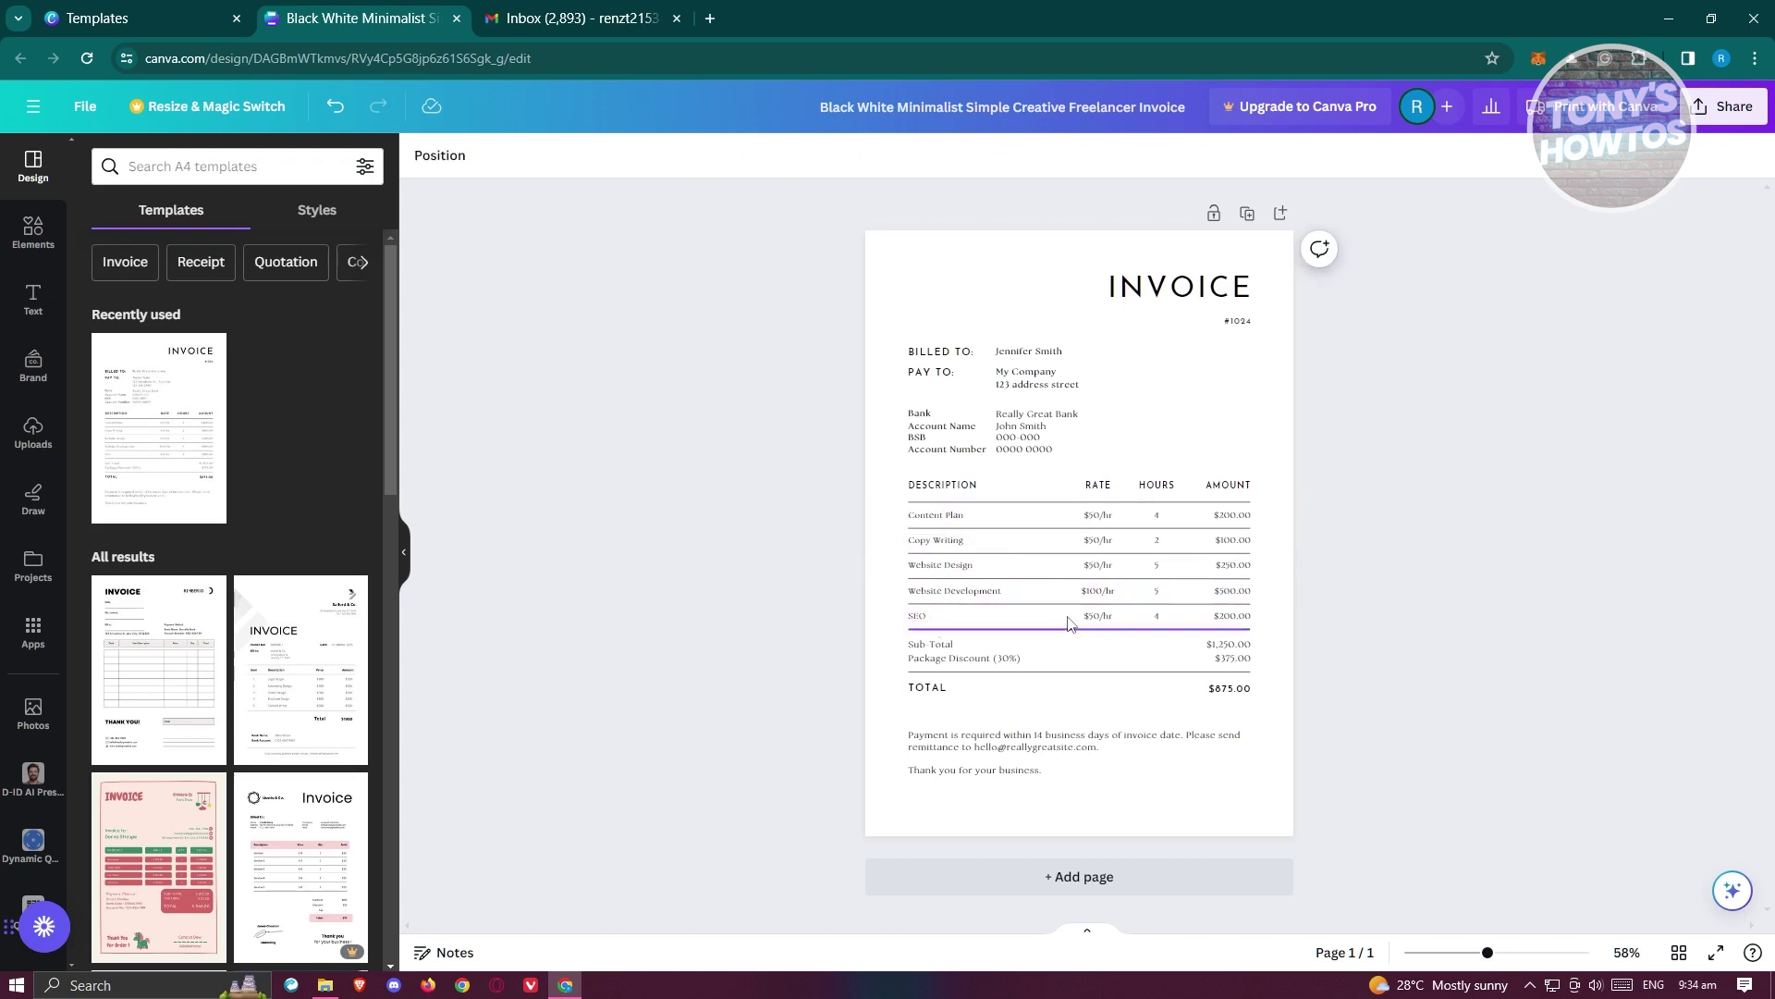
{"action": "left_click", "coordinate": [955, 566]}
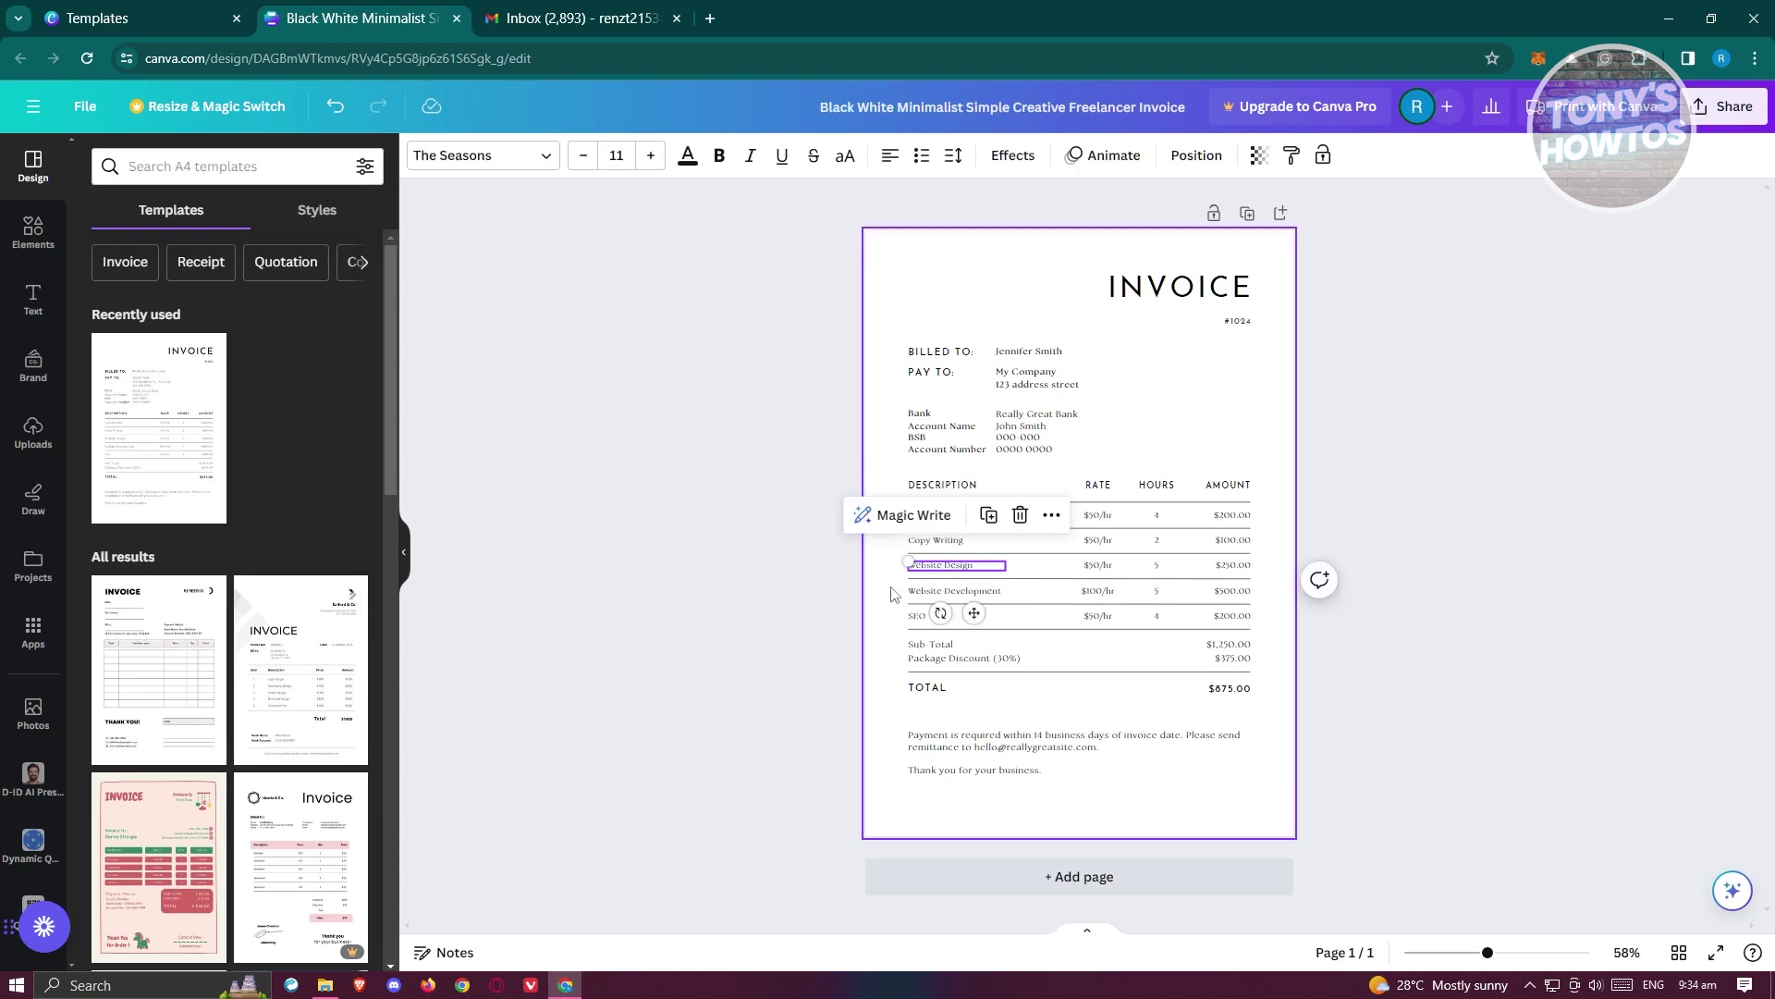
{"action": "key", "text": "Delete"}
{"action": "left_click", "coordinate": [1097, 565]}
{"action": "key", "text": "Delete"}
{"action": "left_click", "coordinate": [1157, 566]}
{"action": "key", "text": "Delete"}
{"action": "left_click", "coordinate": [1221, 565]}
{"action": "key", "text": "Delete"}
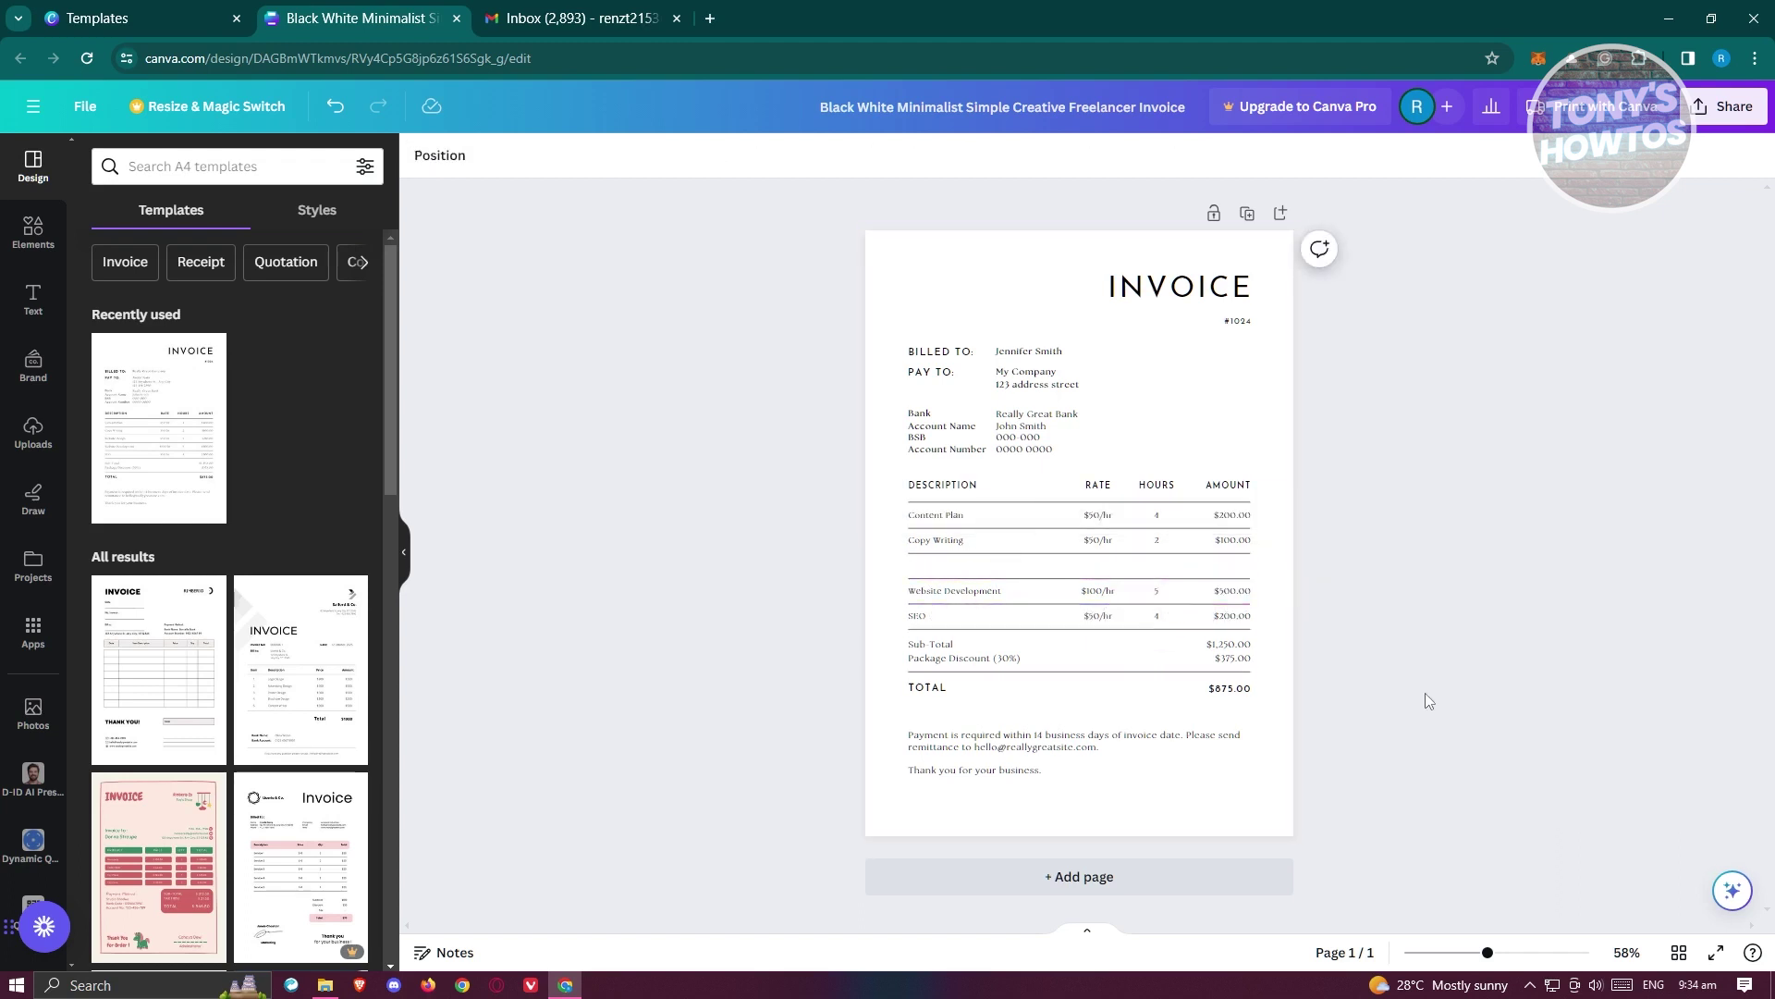
- Delete the Website Development, SEO, Sub-Total and Discount rows, then zoom in on the page
{"action": "left_click_drag", "start_coordinate": [893, 571], "coordinate": [1101, 635]}
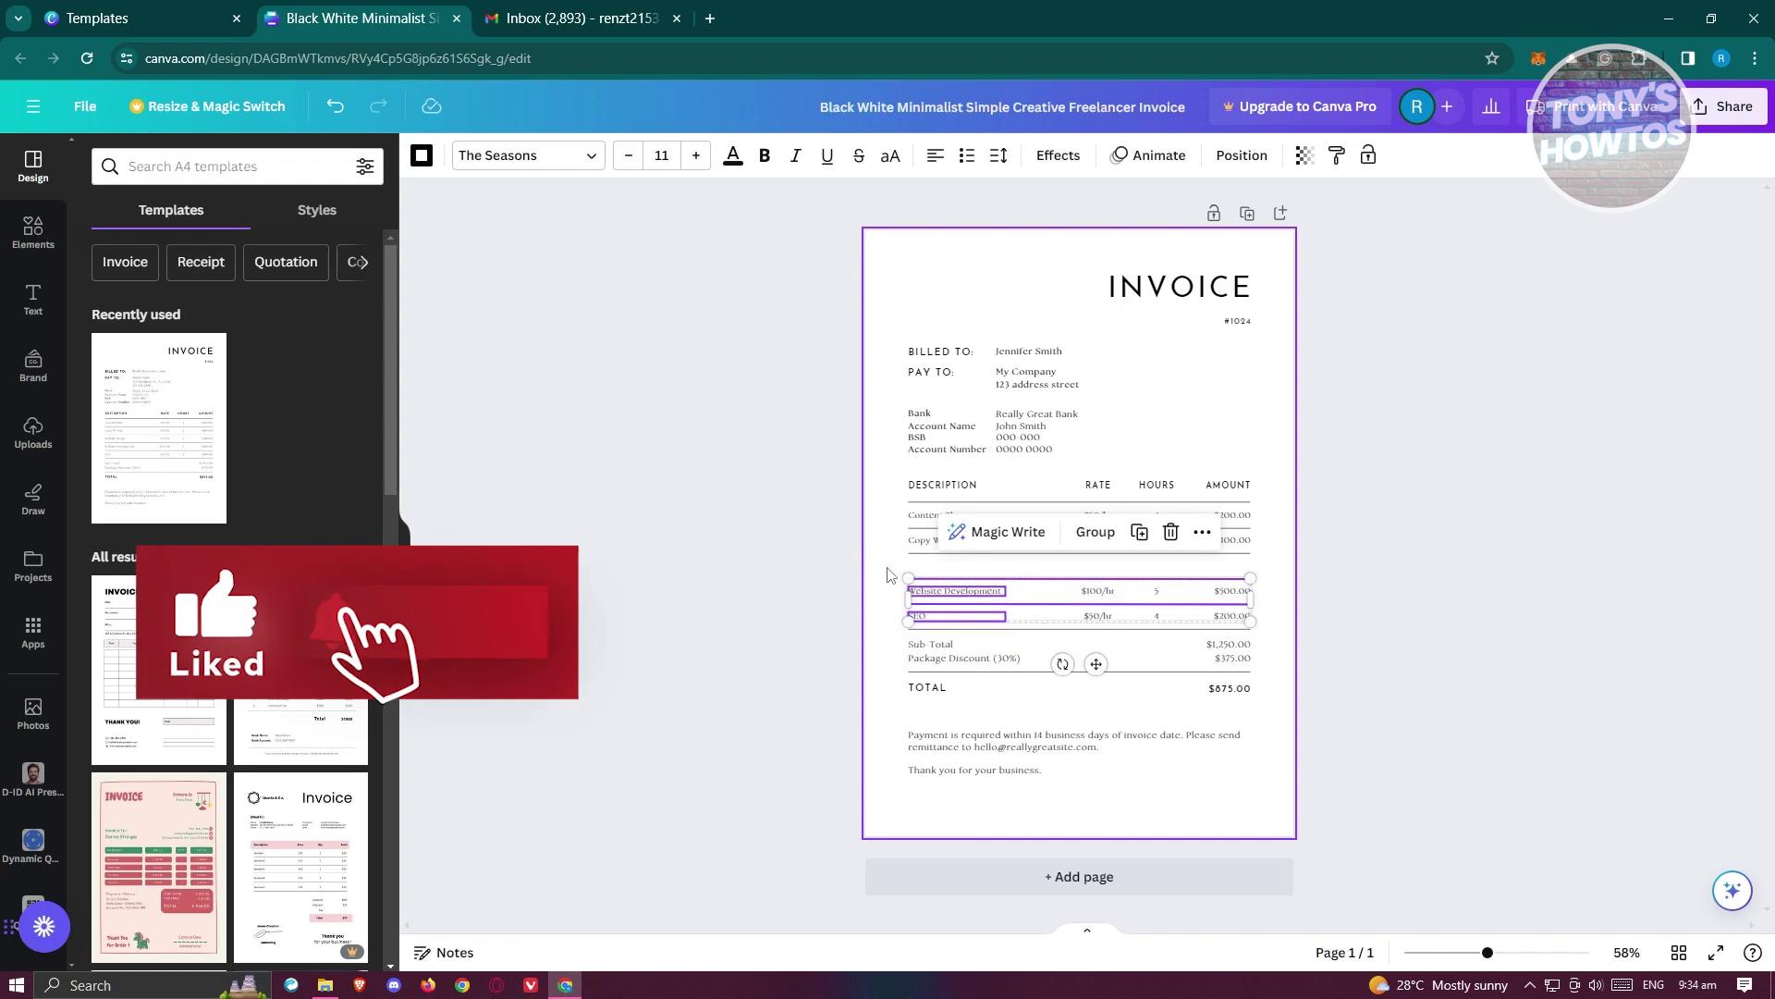
{"action": "left_click", "coordinate": [764, 563]}
{"action": "left_click_drag", "start_coordinate": [893, 575], "coordinate": [1268, 672]}
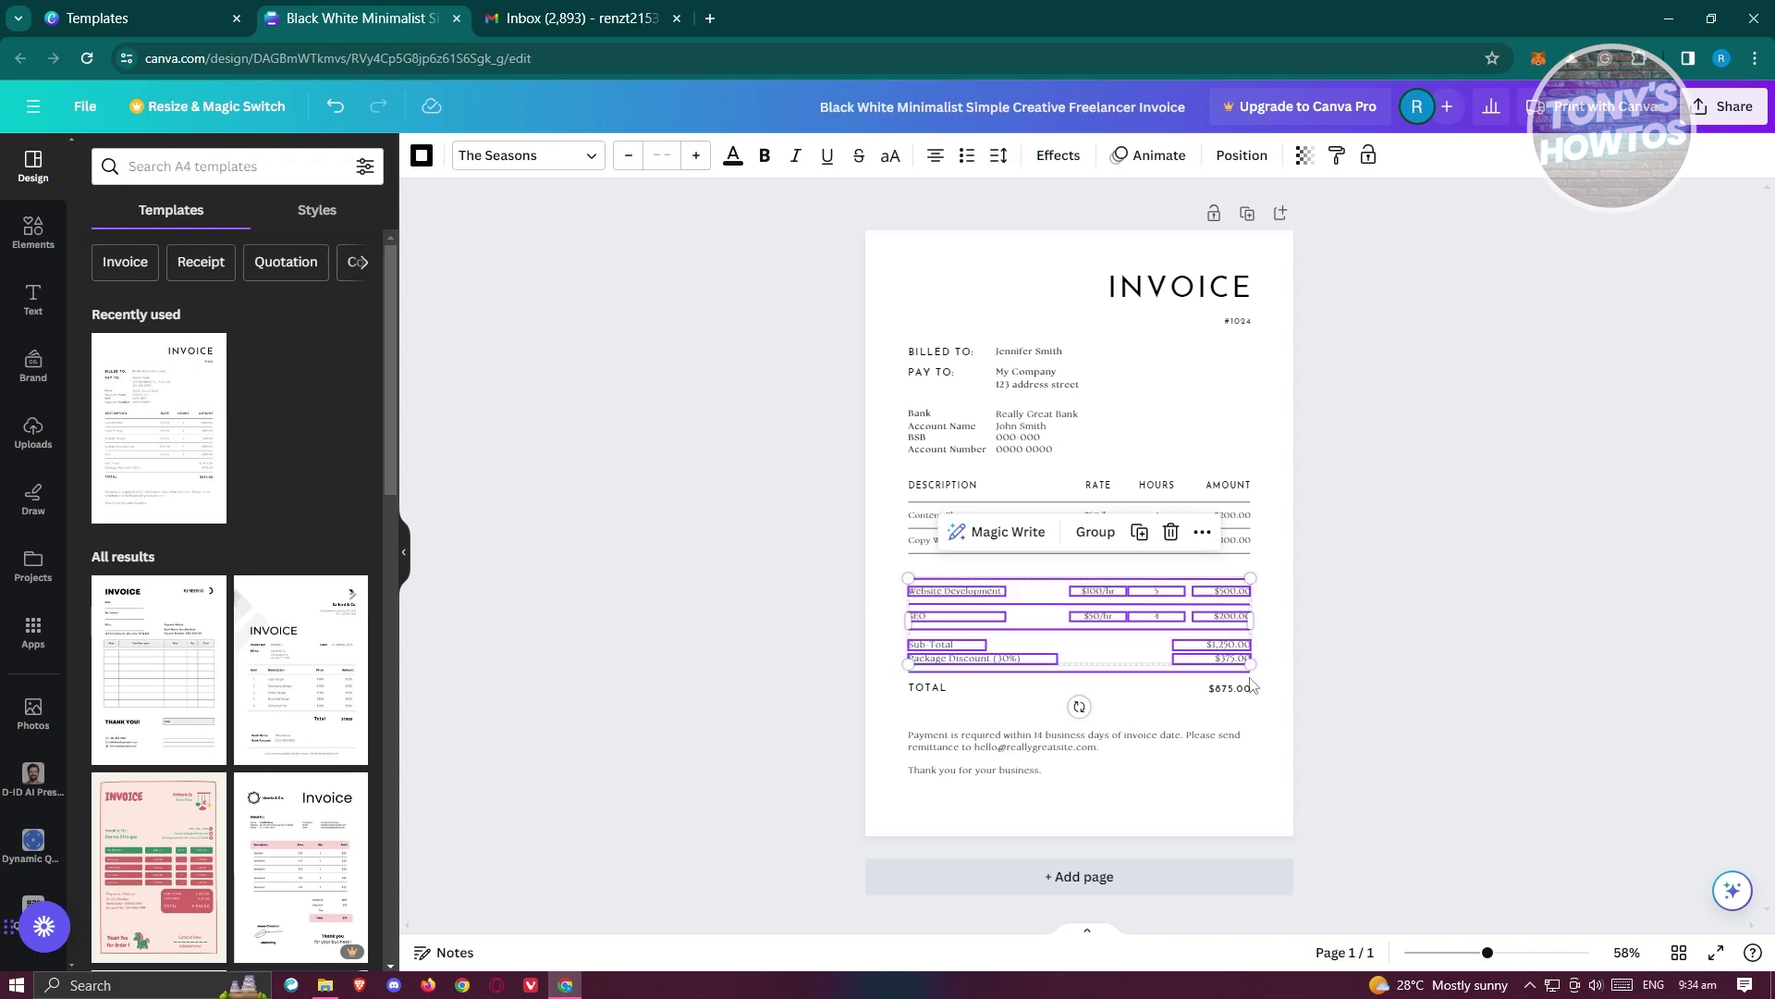
{"action": "key", "text": "Delete"}
{"action": "left_click", "coordinate": [1017, 652]}
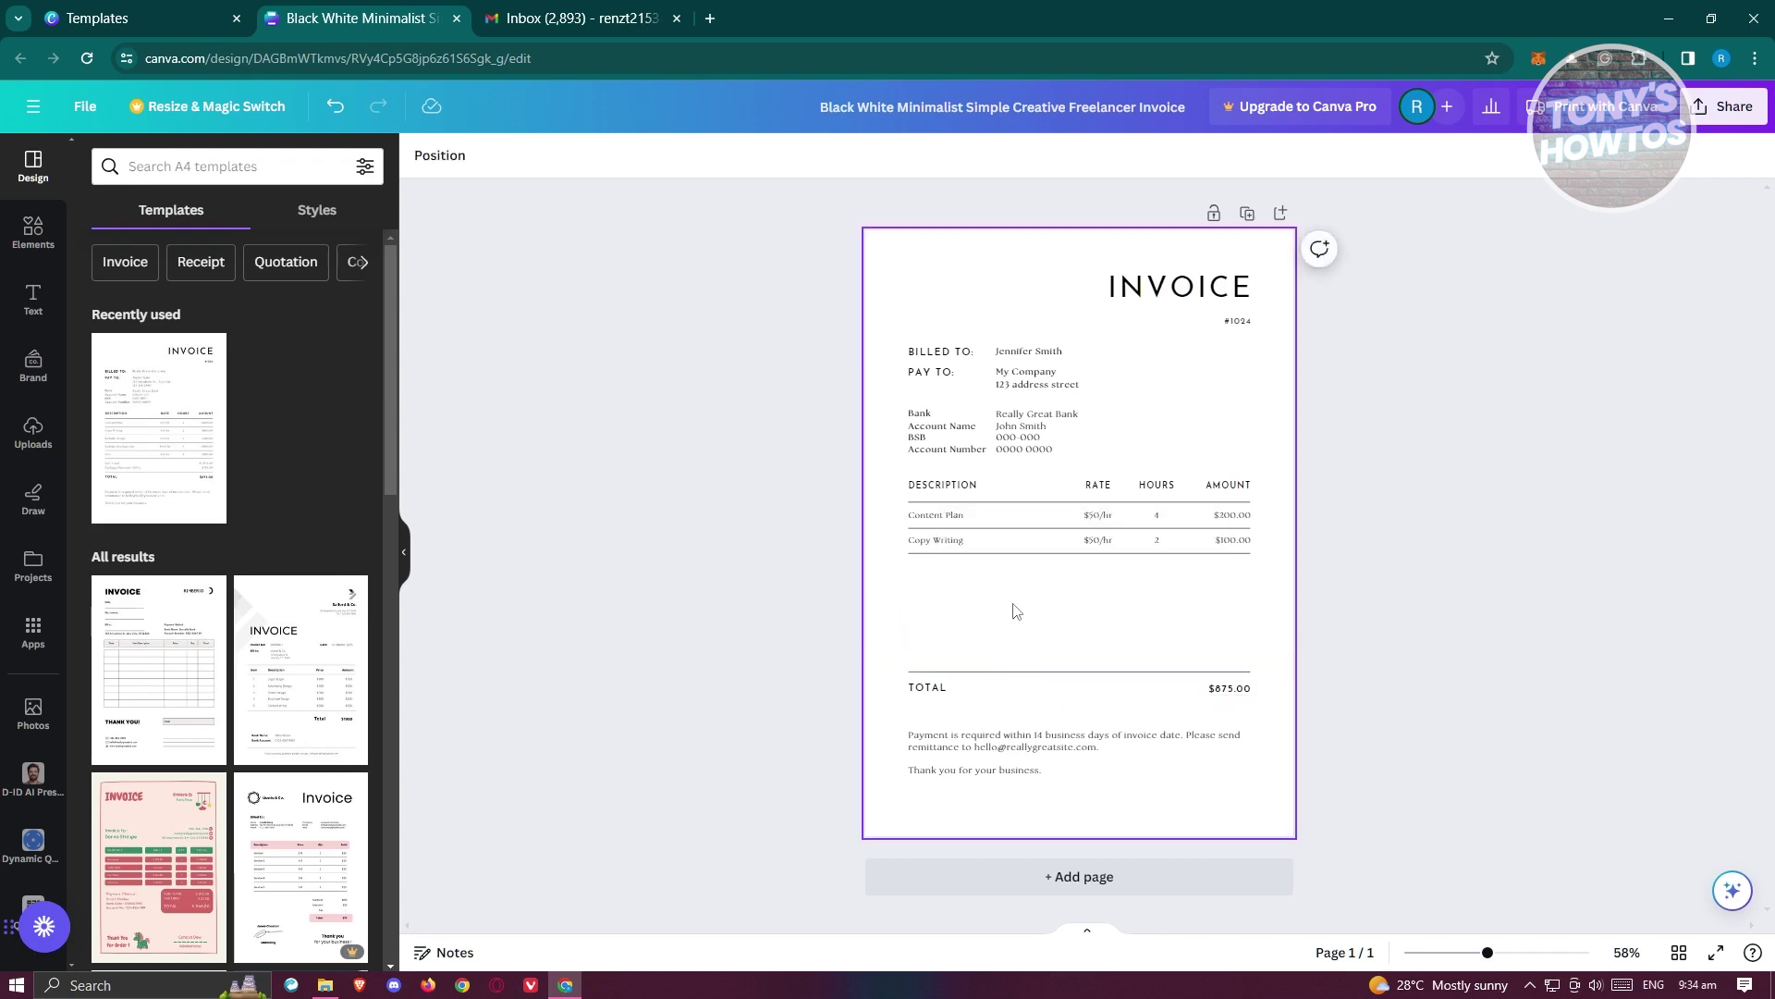
{"action": "left_click_drag", "start_coordinate": [1488, 954], "coordinate": [1517, 958]}
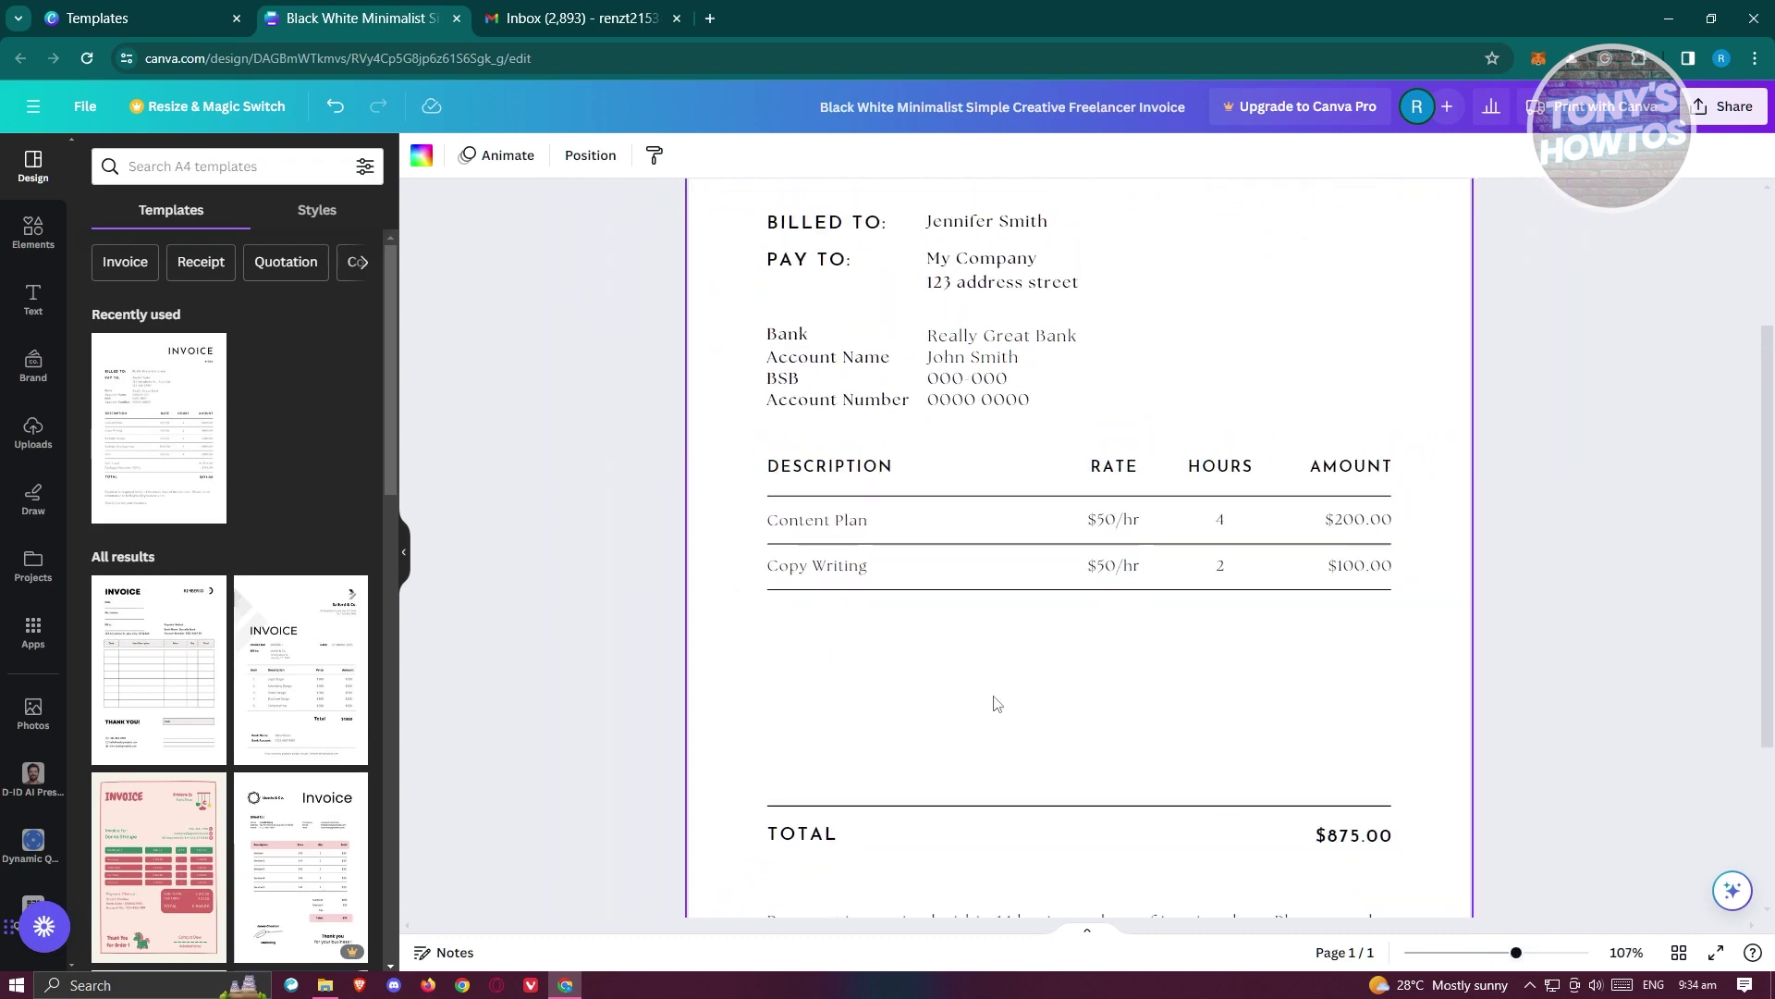
- Rename the RATE column heading to PRICE
{"action": "scroll", "coordinate": [832, 522], "scroll_direction": "down", "scroll_amount": 3}
{"action": "scroll", "coordinate": [835, 265], "scroll_direction": "up", "scroll_amount": 1}
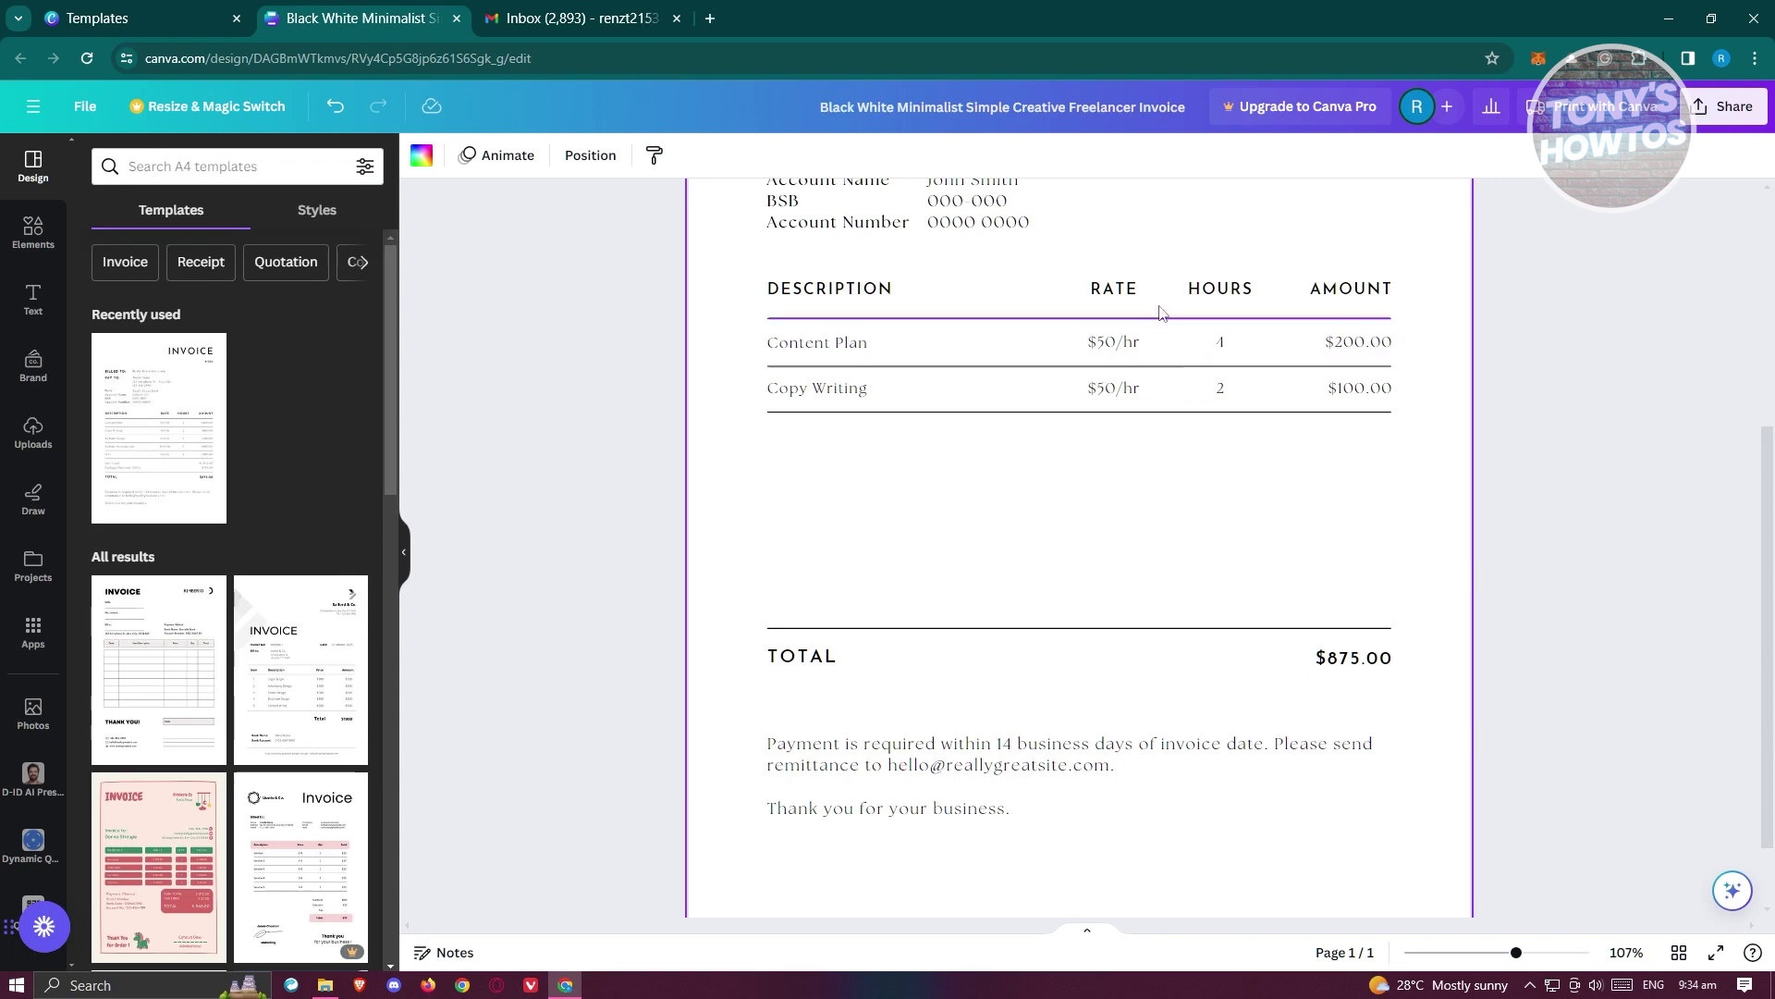
{"action": "left_click", "coordinate": [1107, 295]}
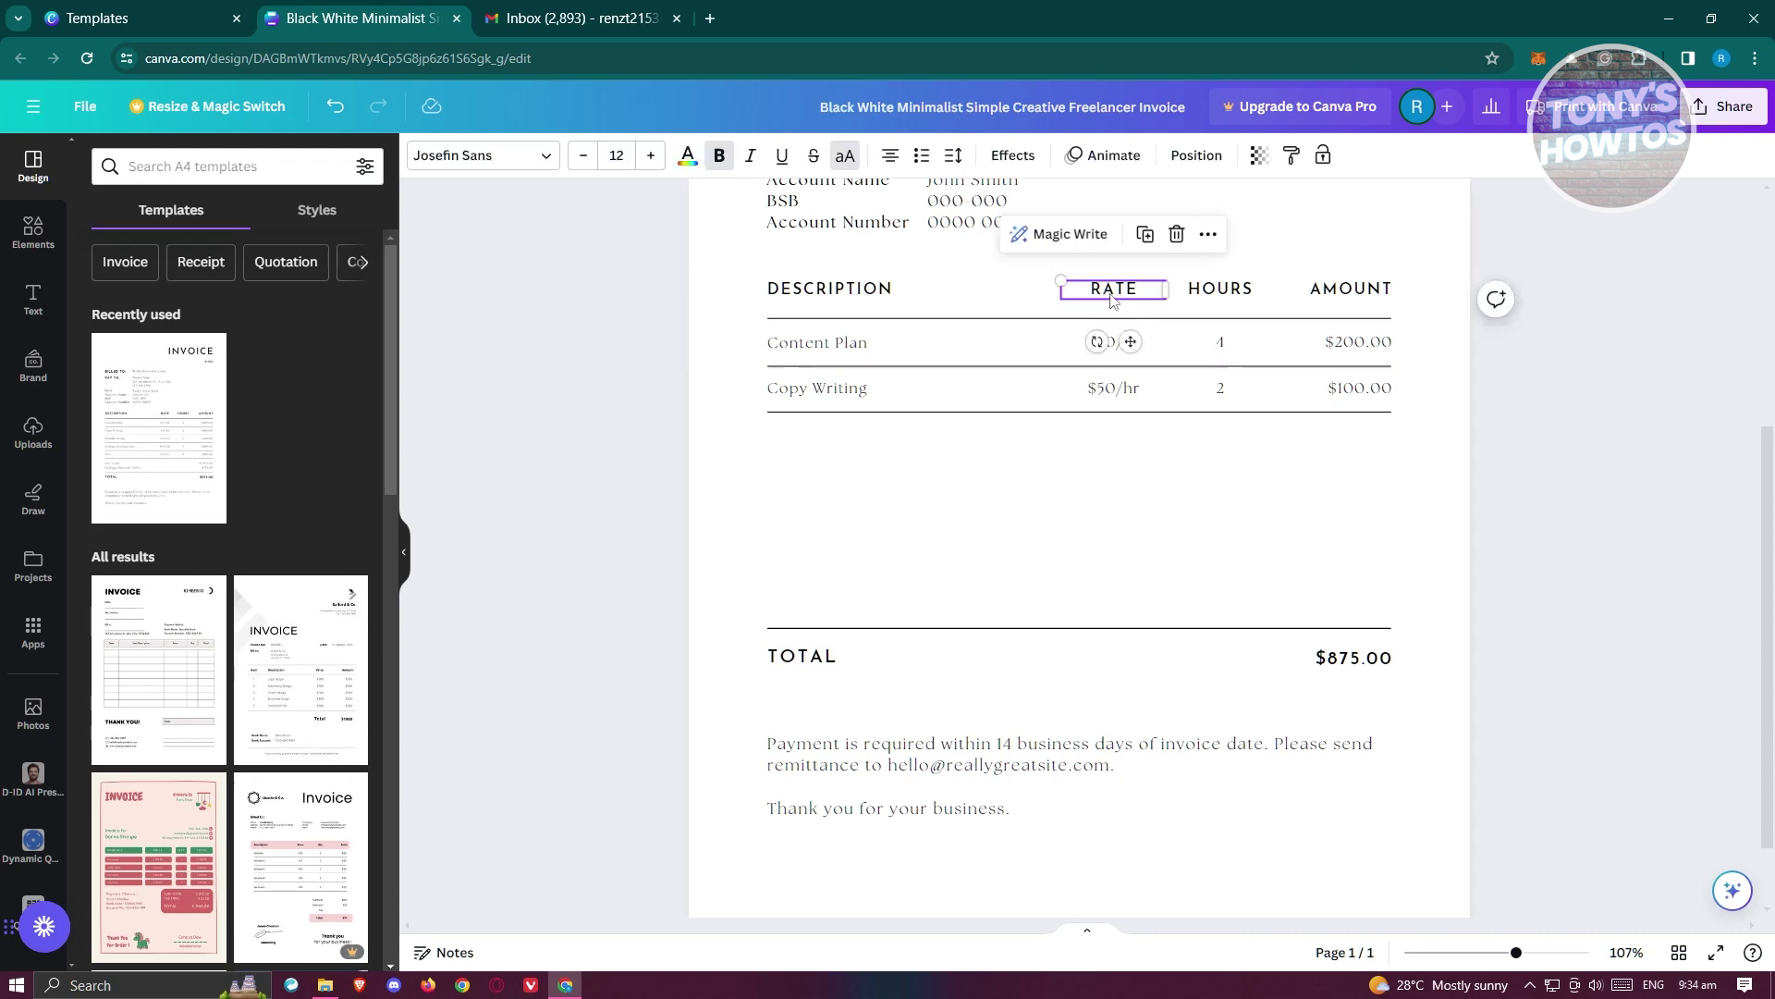
{"action": "double_click", "coordinate": [1111, 292]}
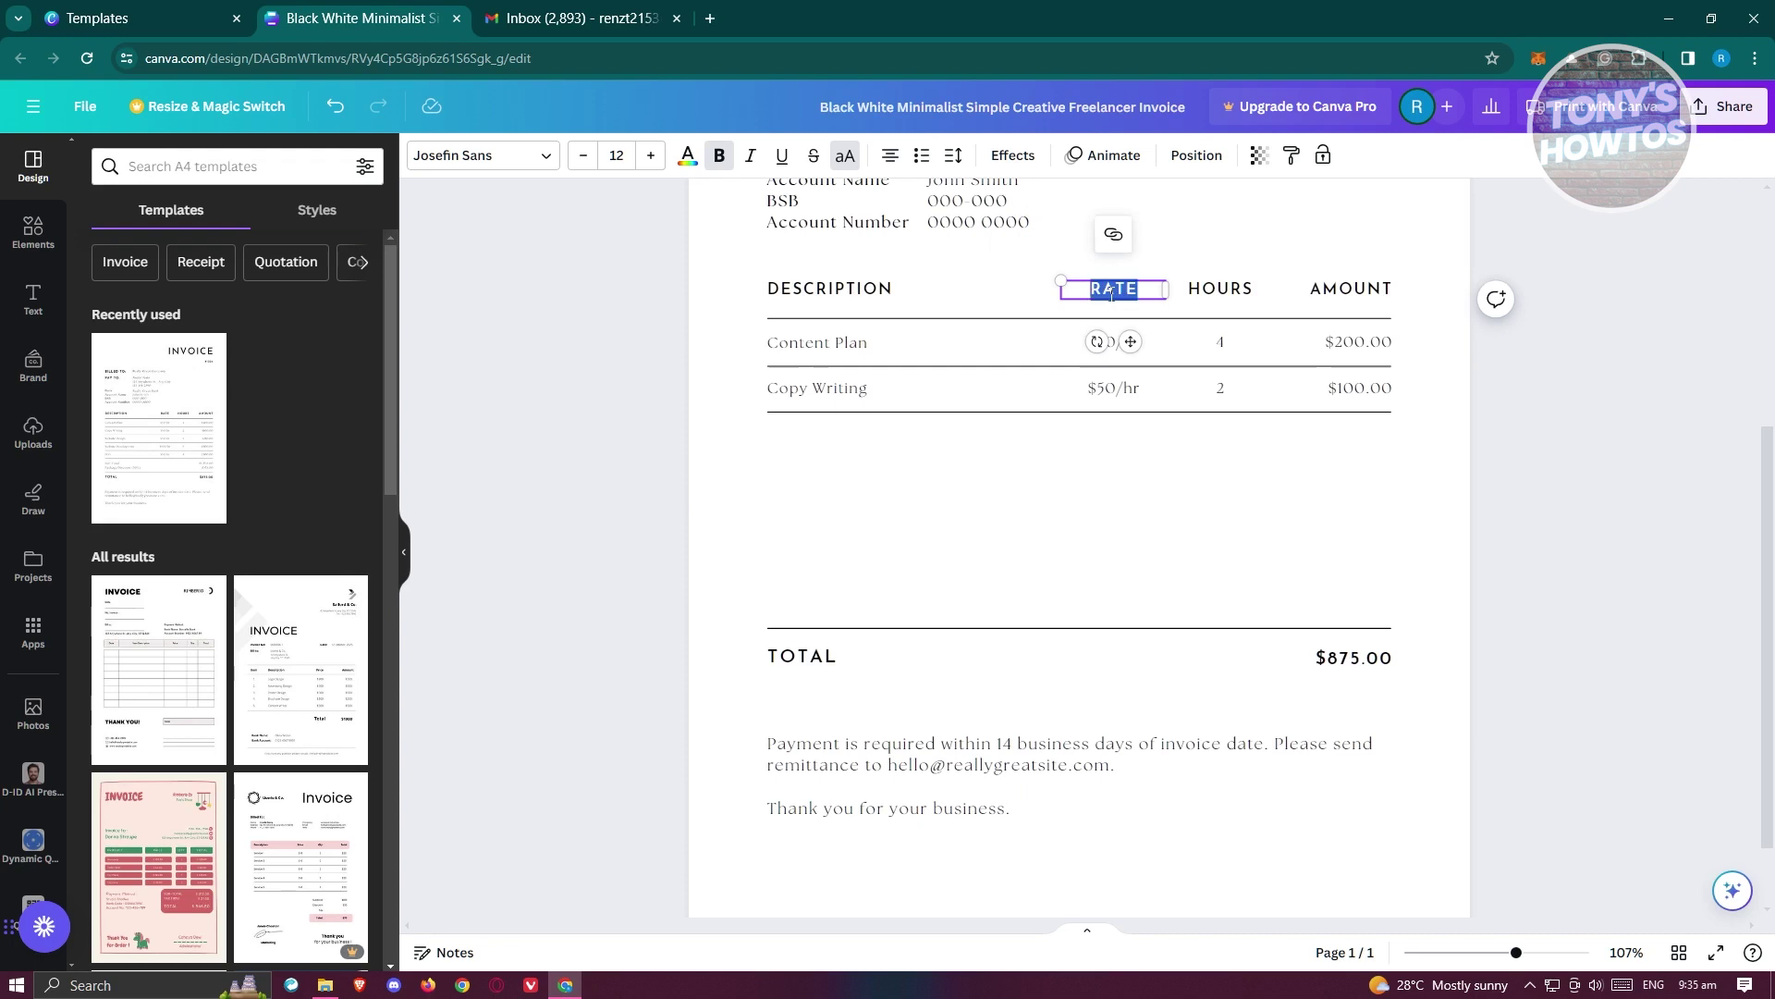
{"action": "type", "text": "PRICE"}
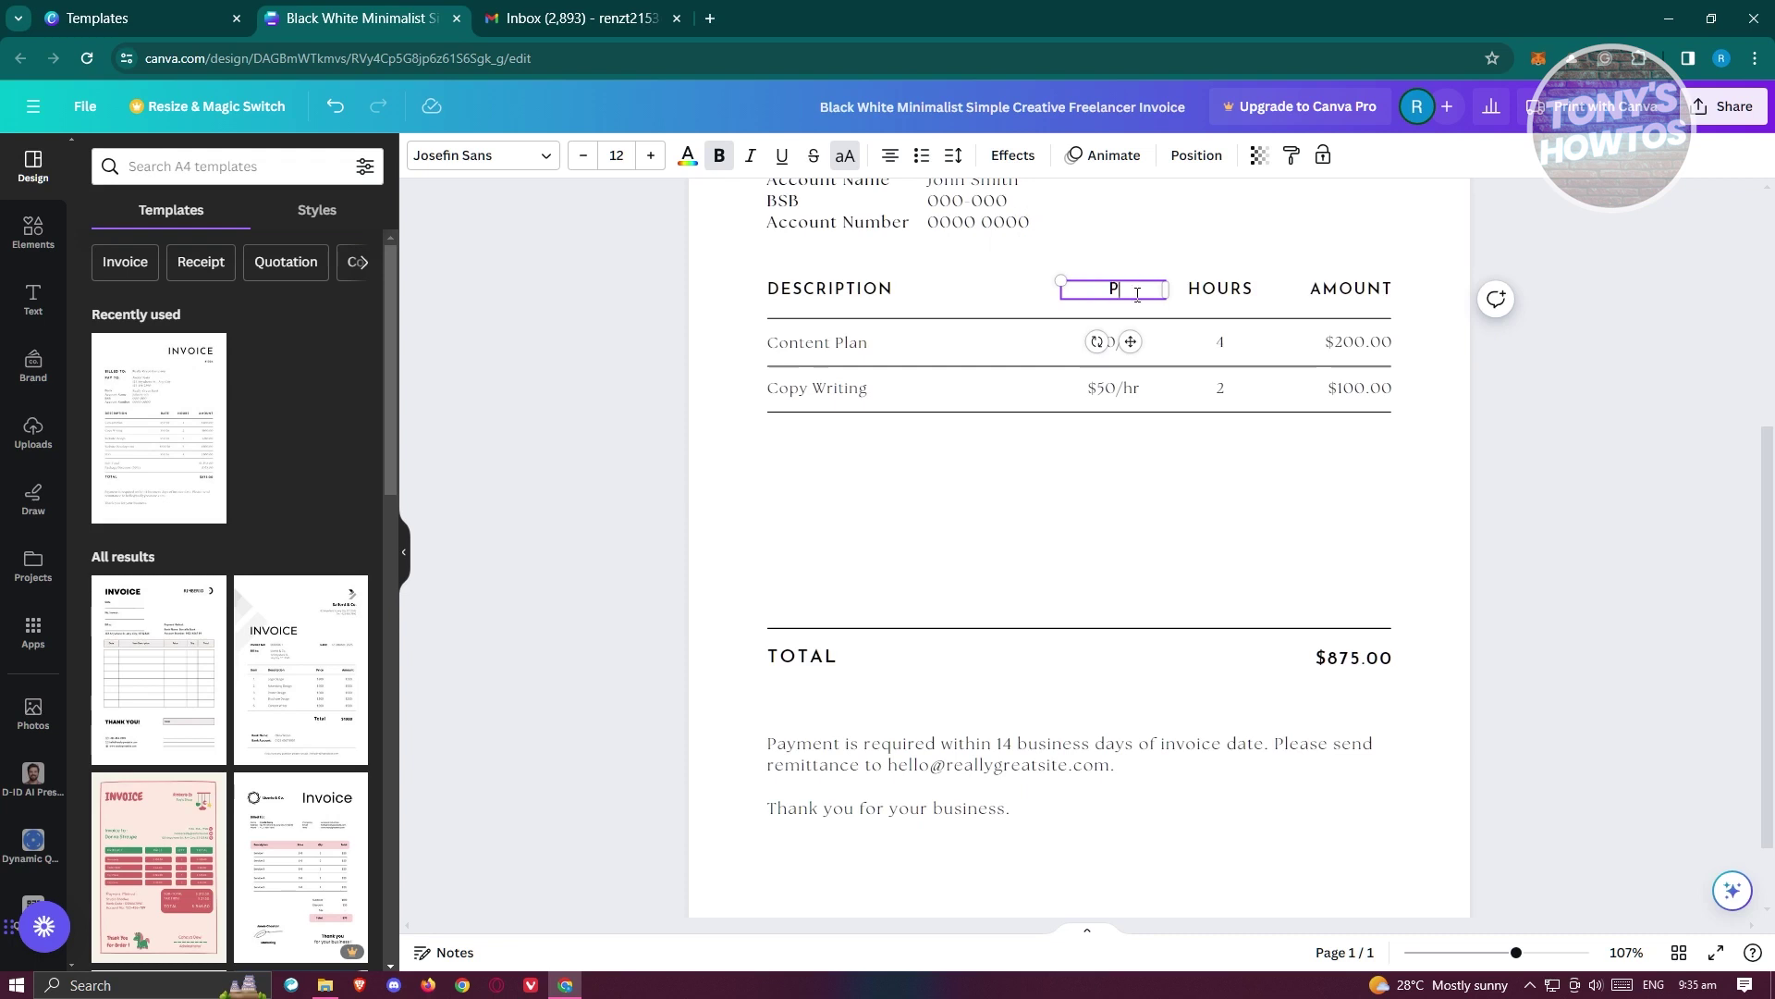
- Delete the HOURS heading and its values 4 and 2
{"action": "left_click", "coordinate": [1219, 289]}
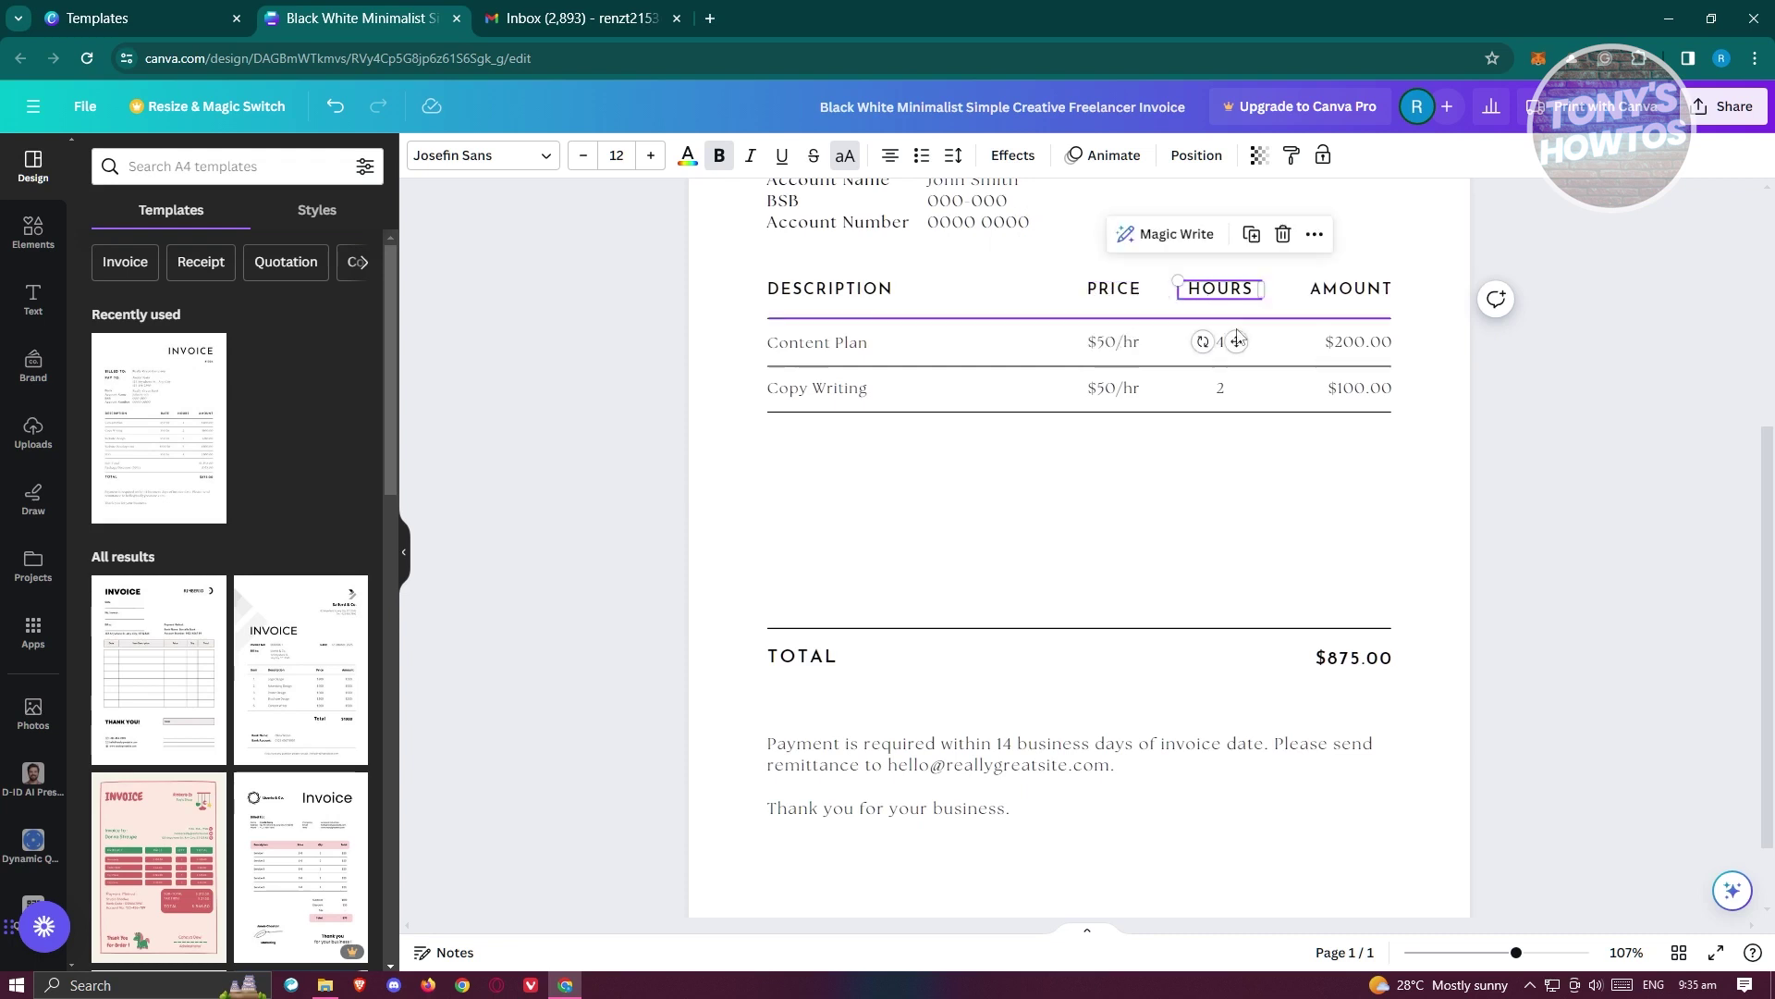
{"action": "key", "text": "Delete"}
{"action": "left_click", "coordinate": [1219, 342]}
{"action": "key", "text": "Delete"}
{"action": "left_click", "coordinate": [1219, 389]}
{"action": "key", "text": "Delete"}
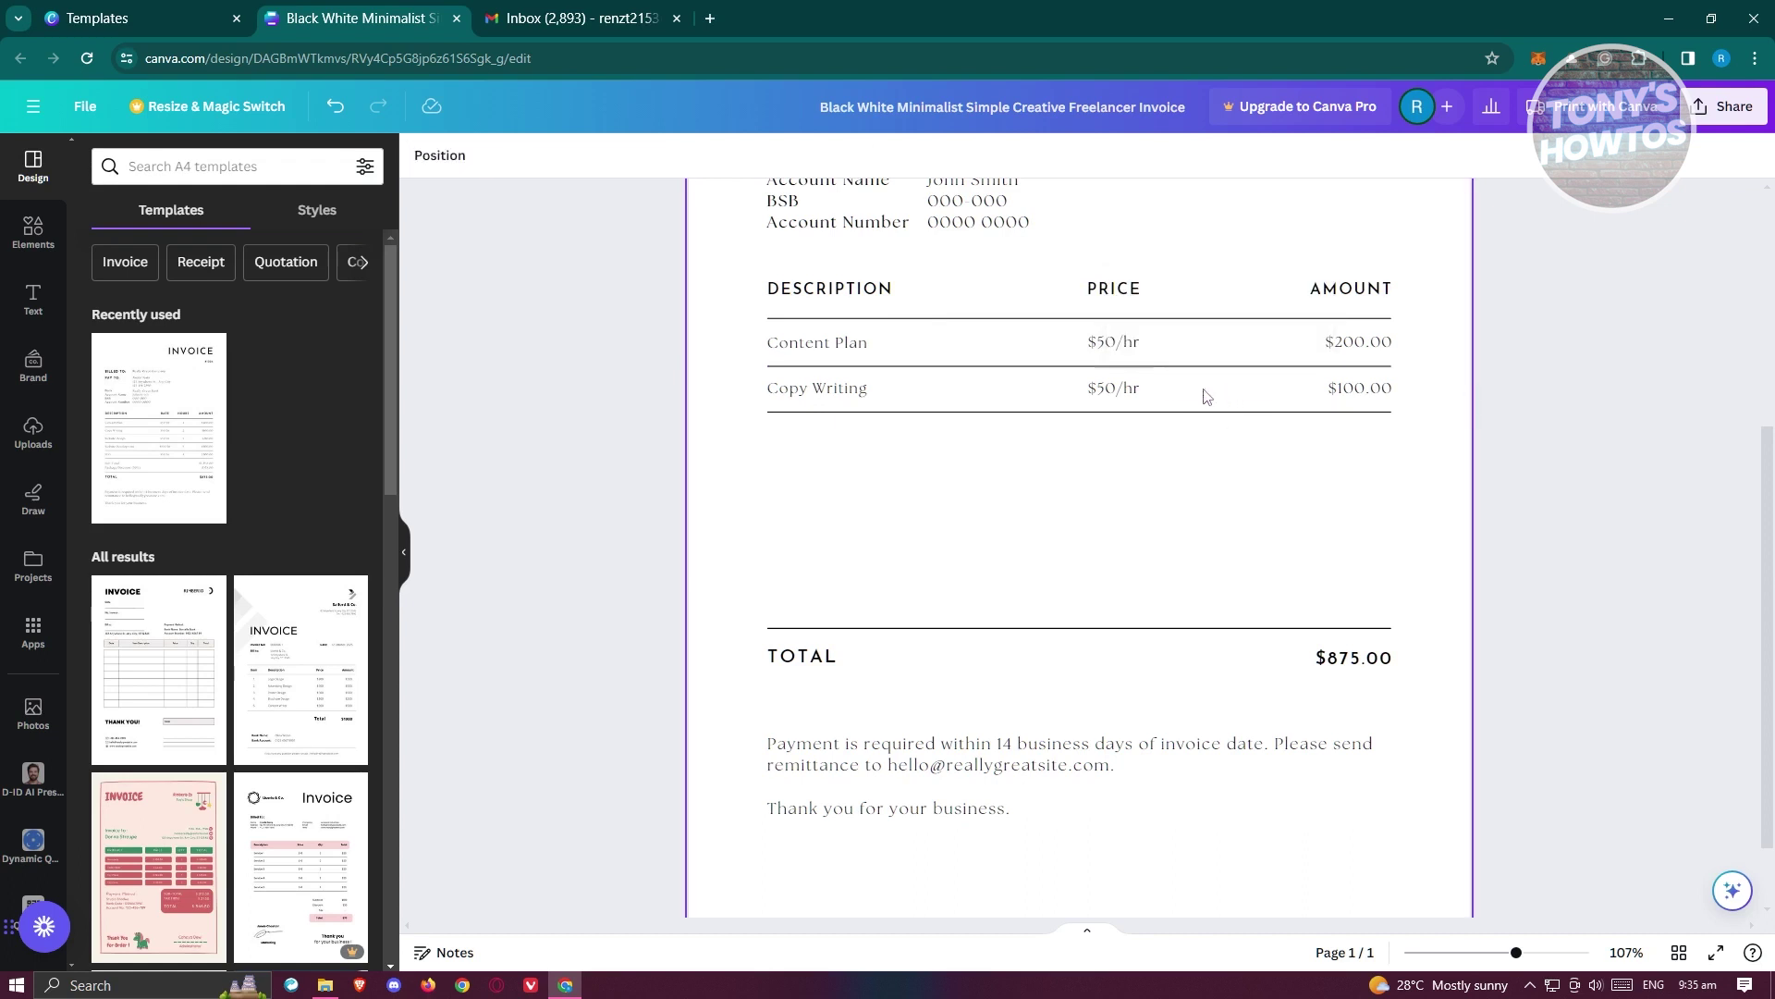
{"action": "left_click", "coordinate": [1118, 343]}
{"action": "double_click", "coordinate": [1139, 344]}
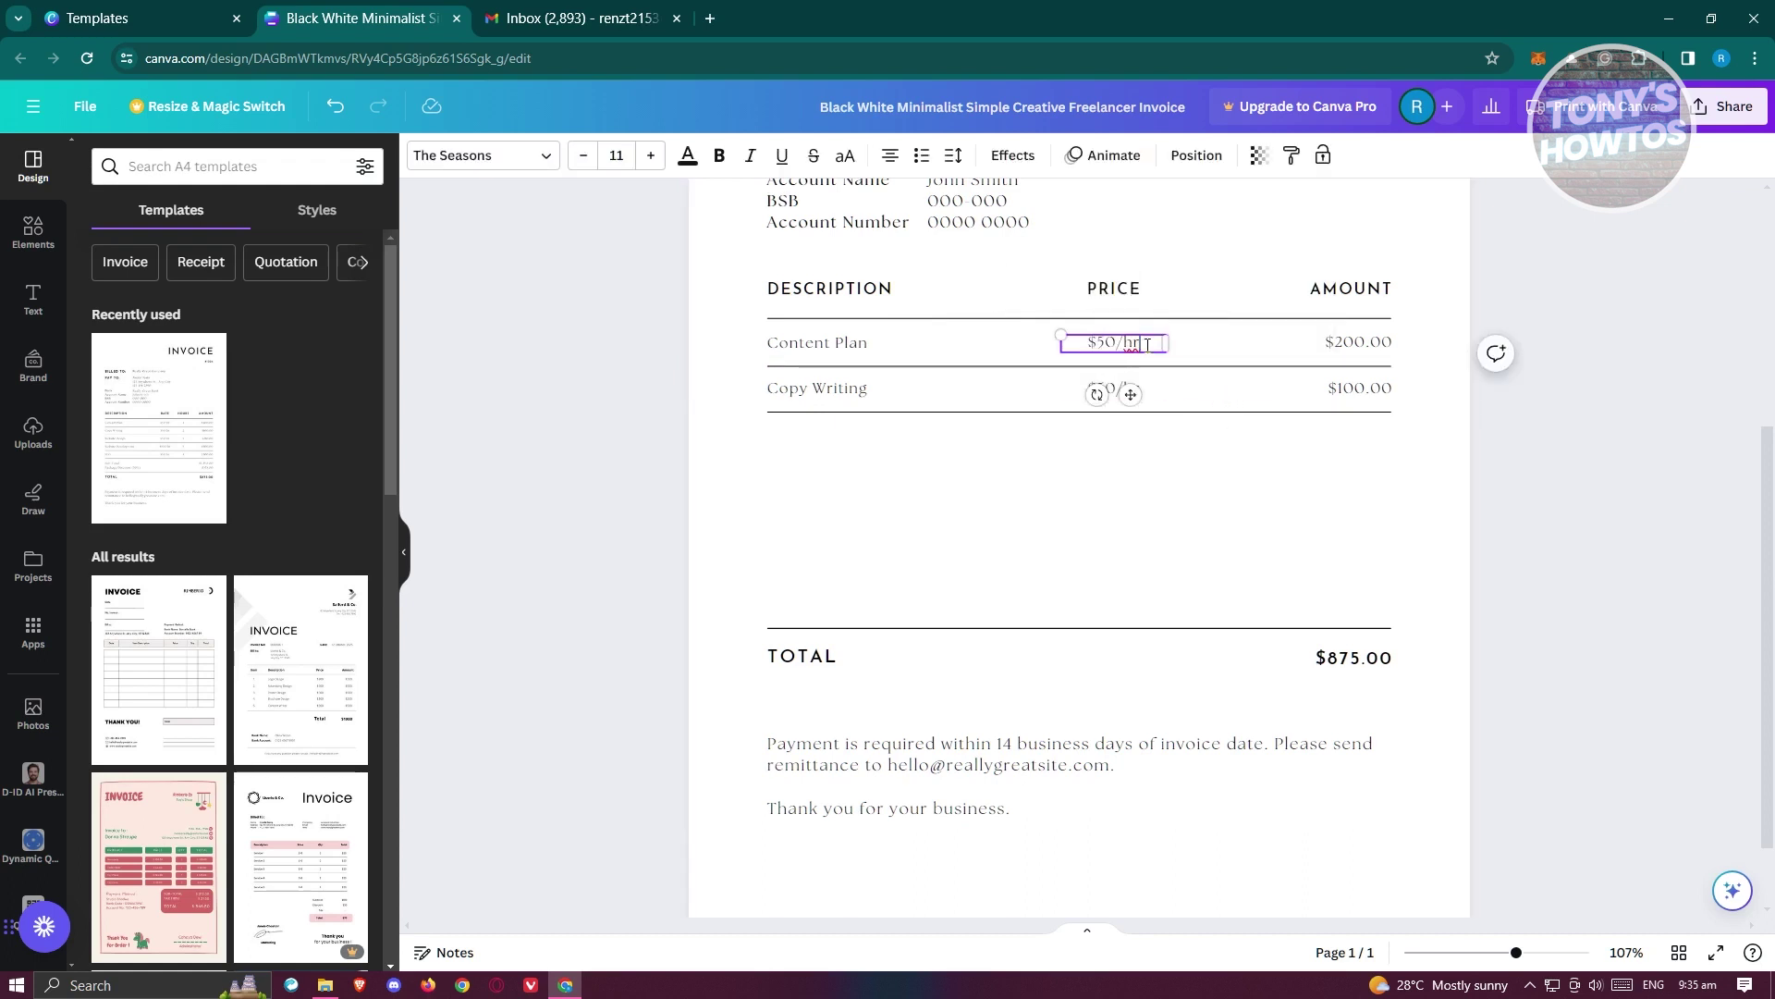
- Change the second row's price to $500, dropping the per-hour suffix
{"action": "left_click", "coordinate": [1158, 392]}
{"action": "double_click", "coordinate": [1132, 387]}
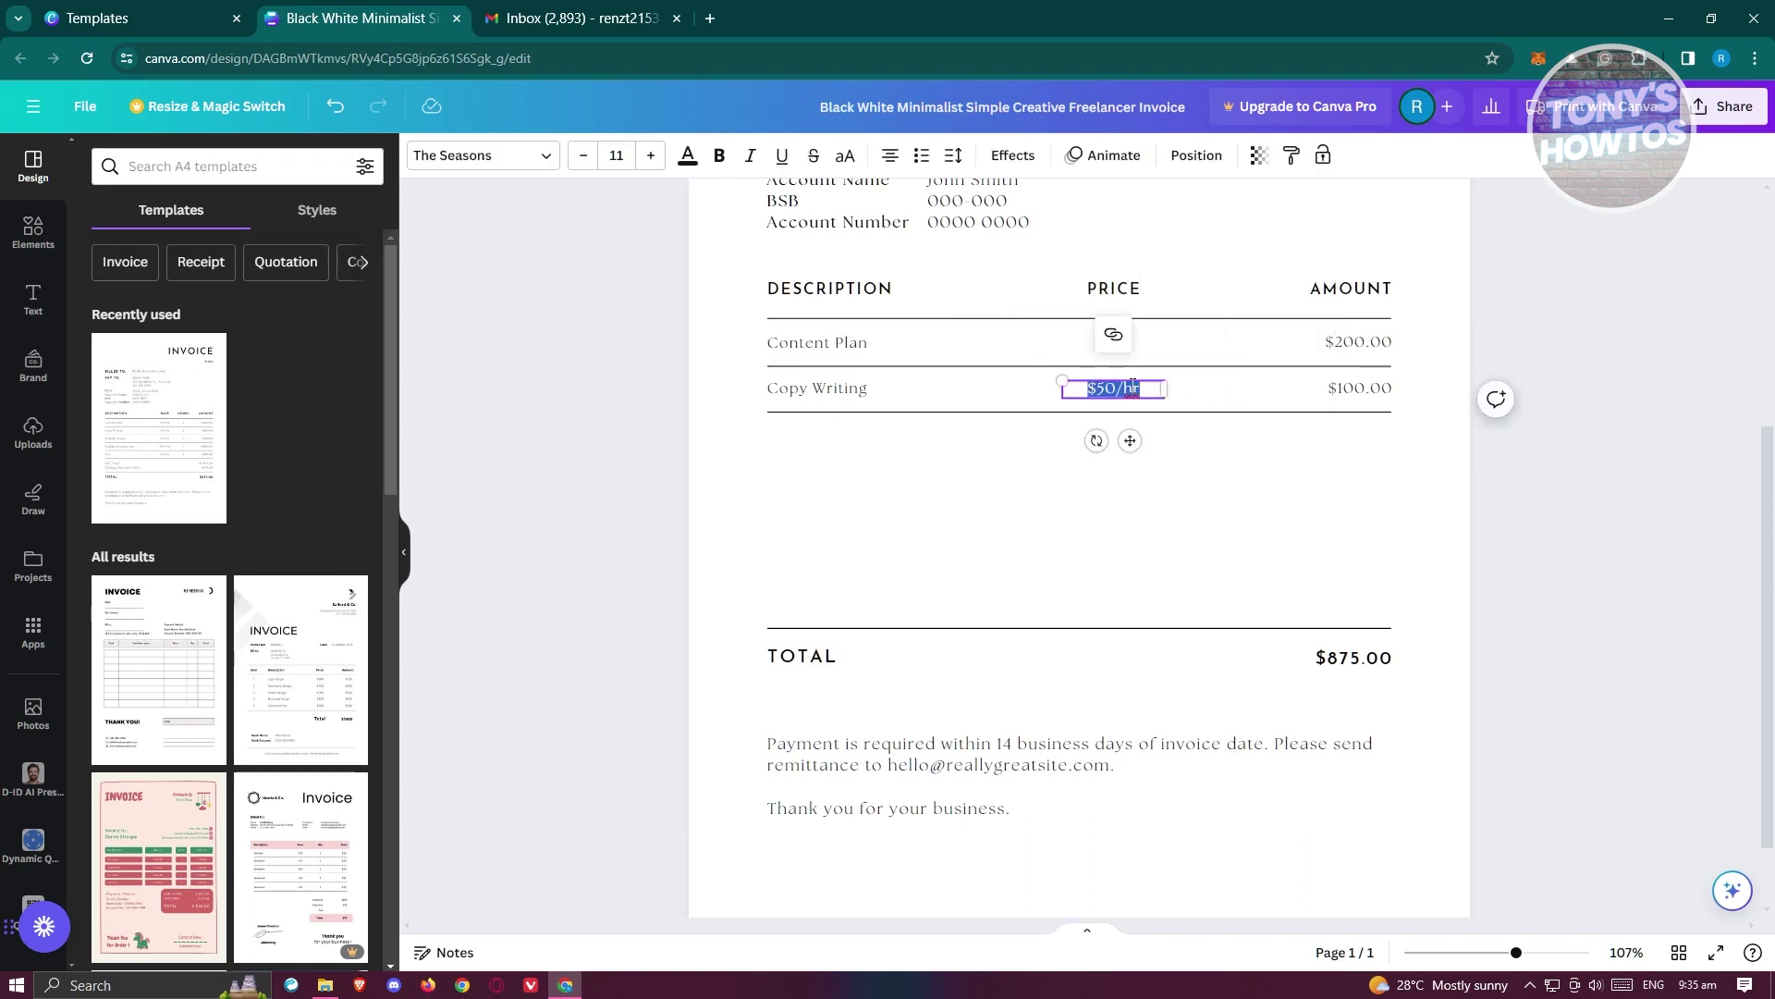
{"action": "left_click_drag", "start_coordinate": [1115, 388], "coordinate": [1137, 389]}
{"action": "key", "text": "BackSpace"}
{"action": "type", "text": "0"}
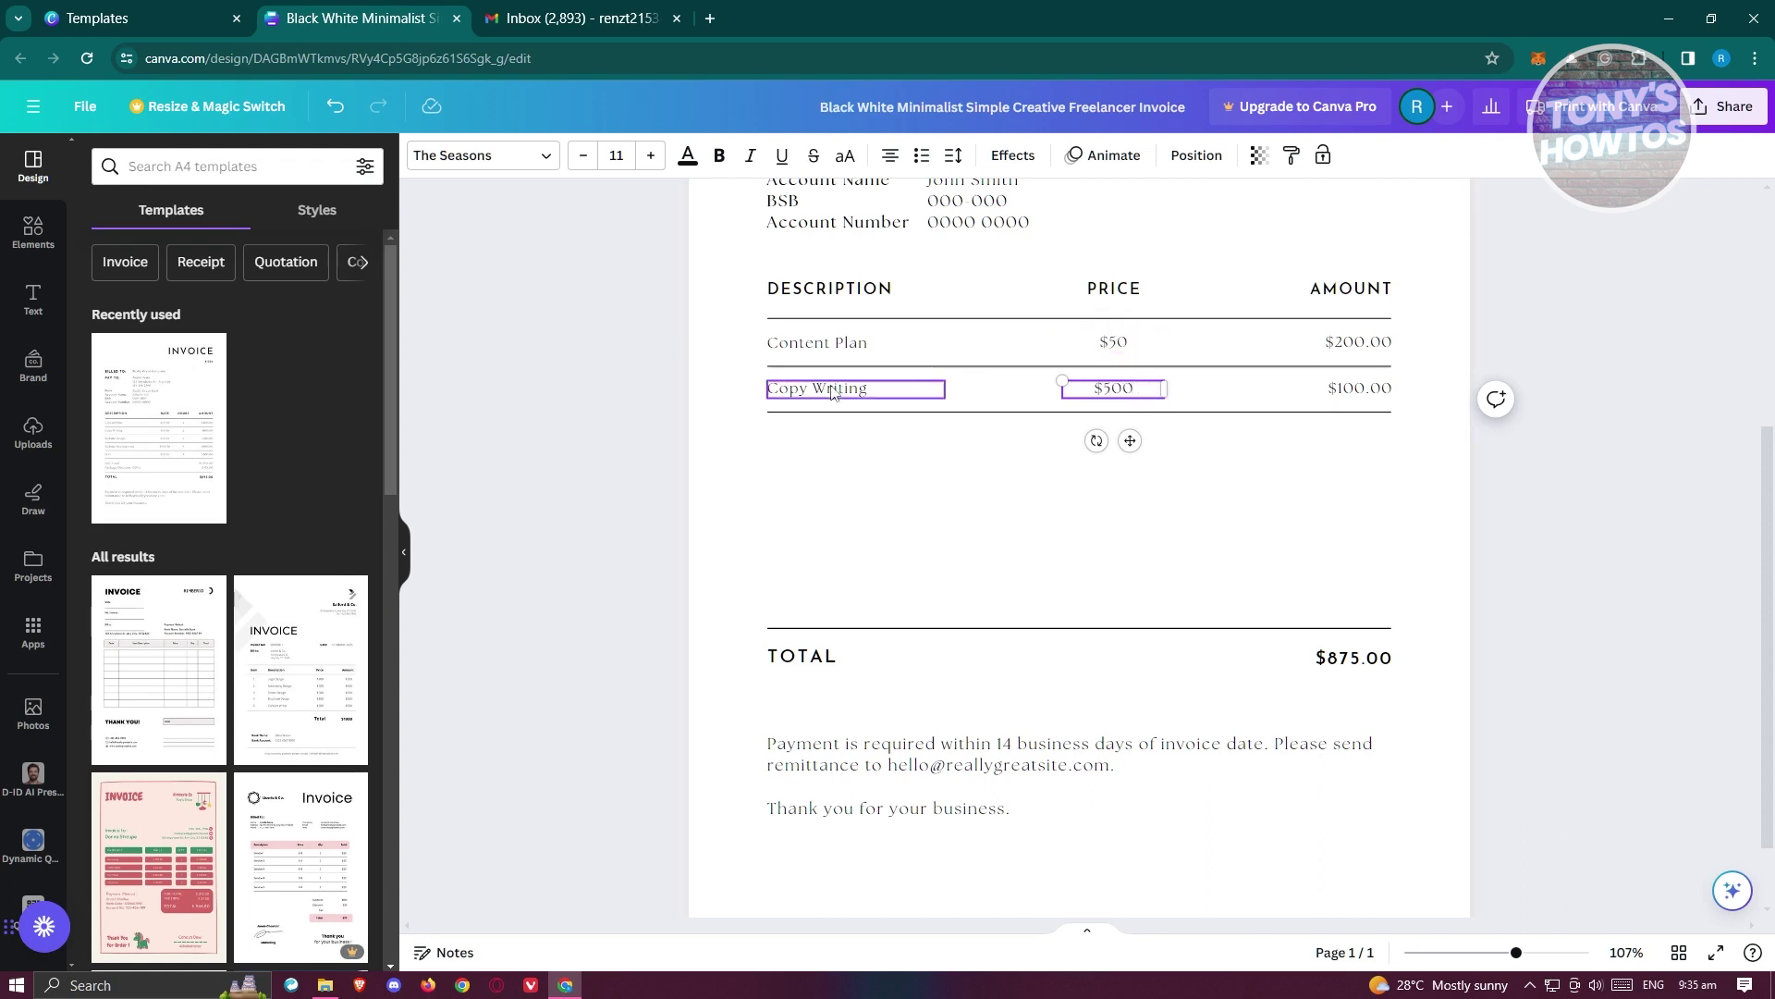
- Rename the line-item descriptions Content Plan and Copy Writing to Book and Computer
{"action": "left_click", "coordinate": [841, 355]}
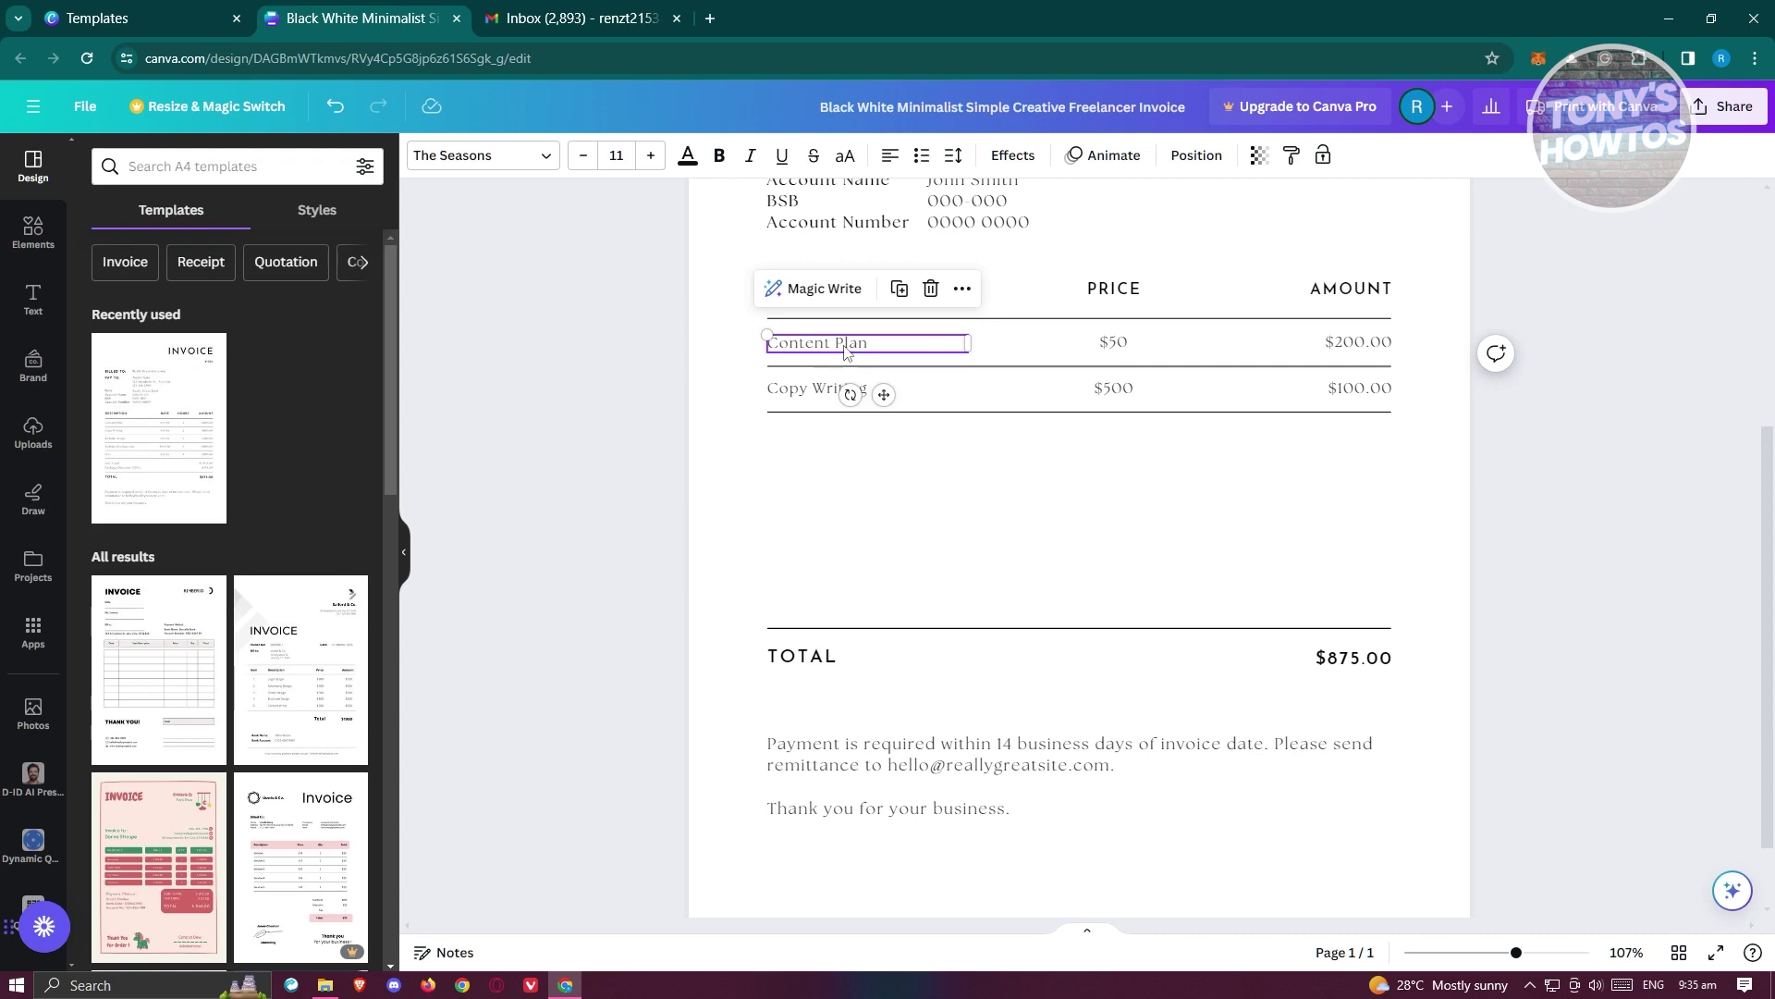
{"action": "double_click", "coordinate": [844, 347]}
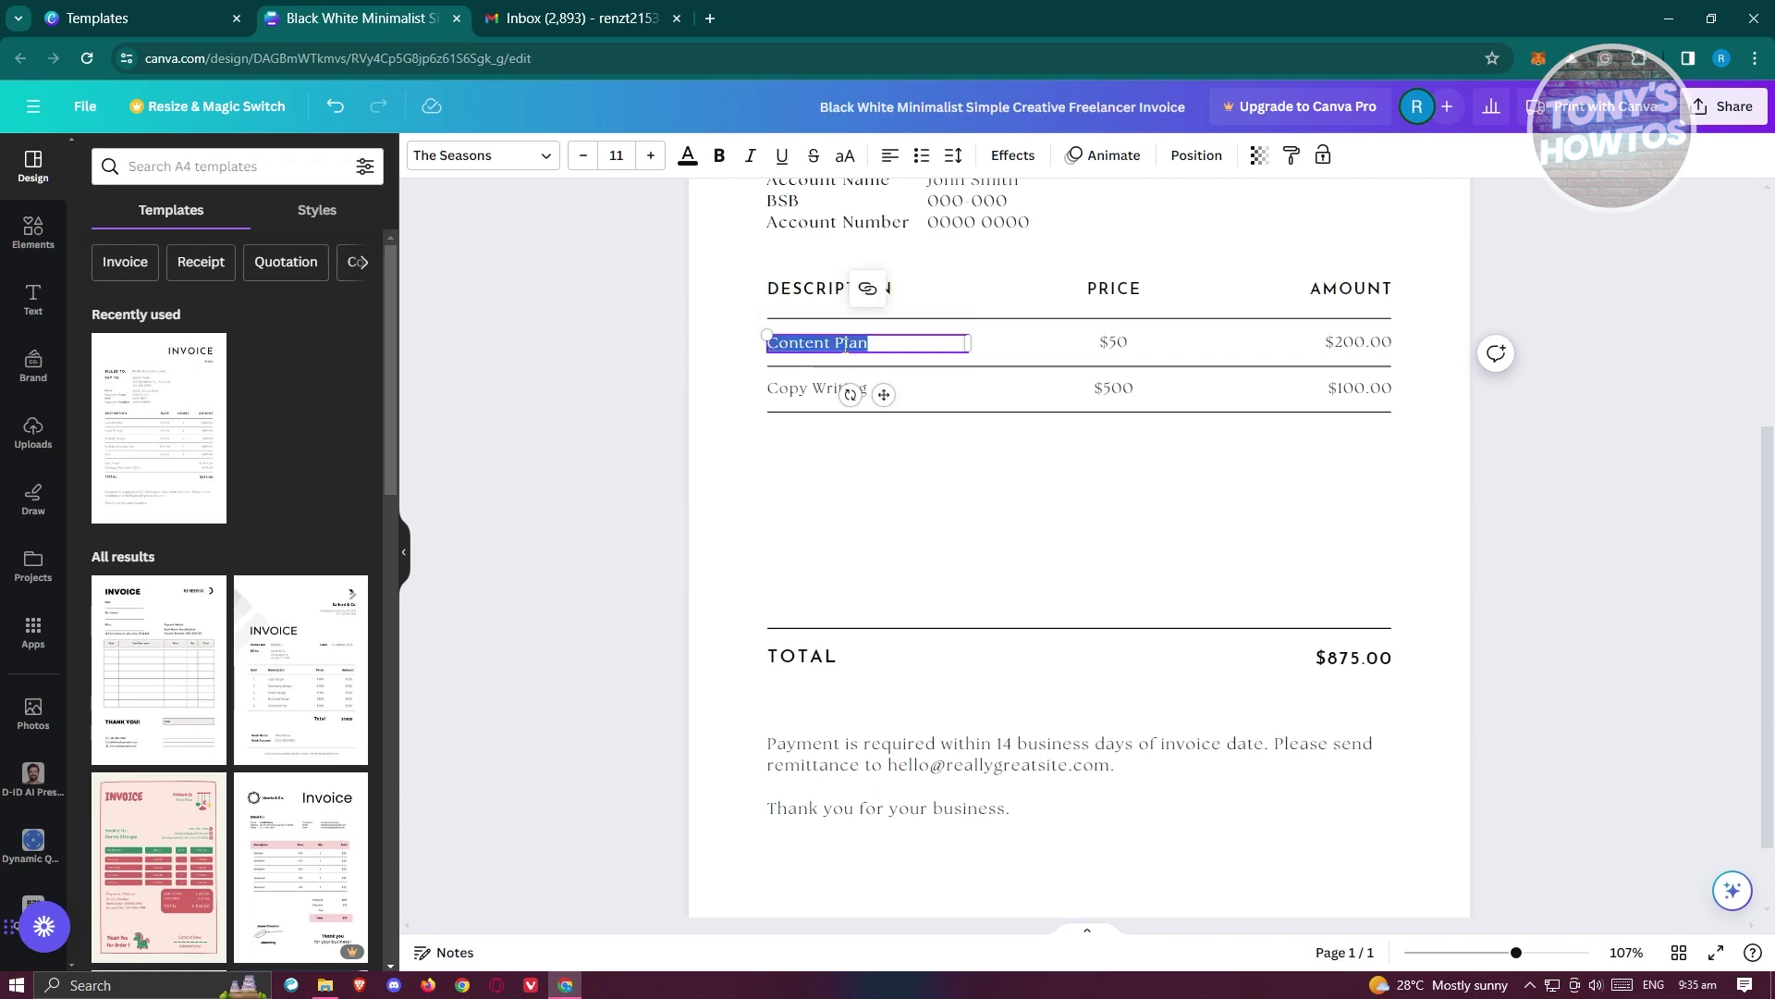
{"action": "type", "text": "Book"}
{"action": "left_click", "coordinate": [801, 396]}
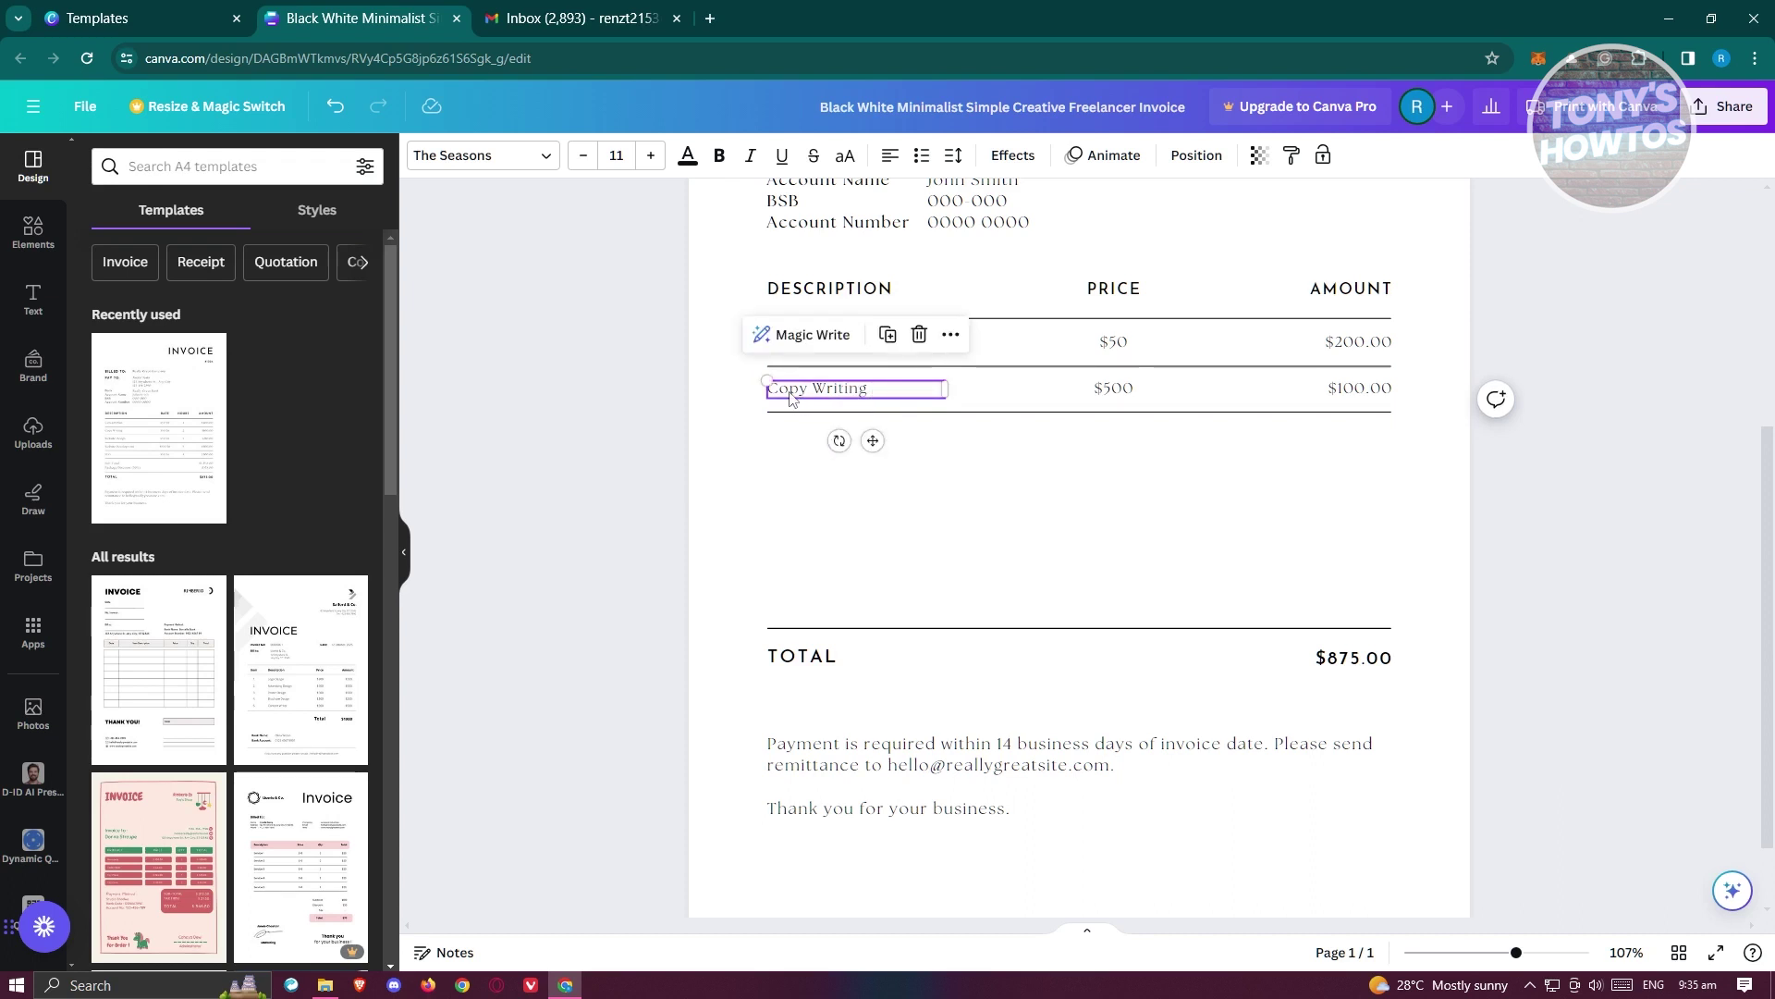
{"action": "key", "text": "Delete"}
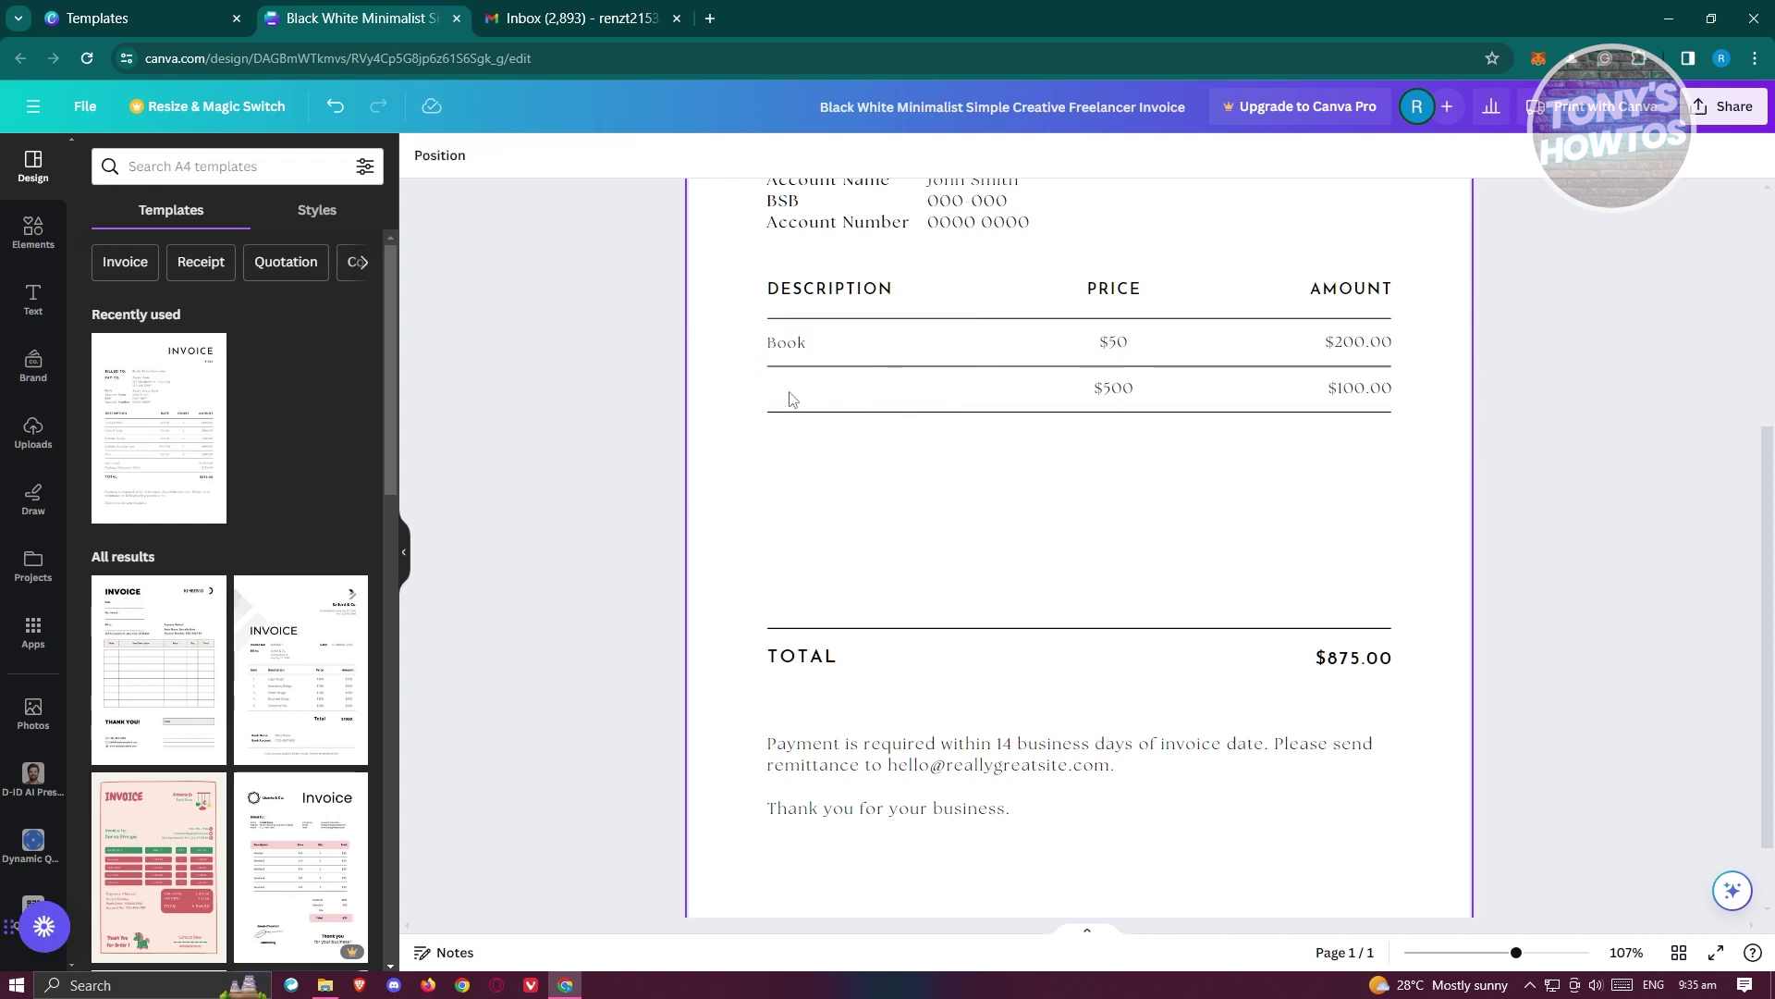
{"action": "key", "text": "t"}
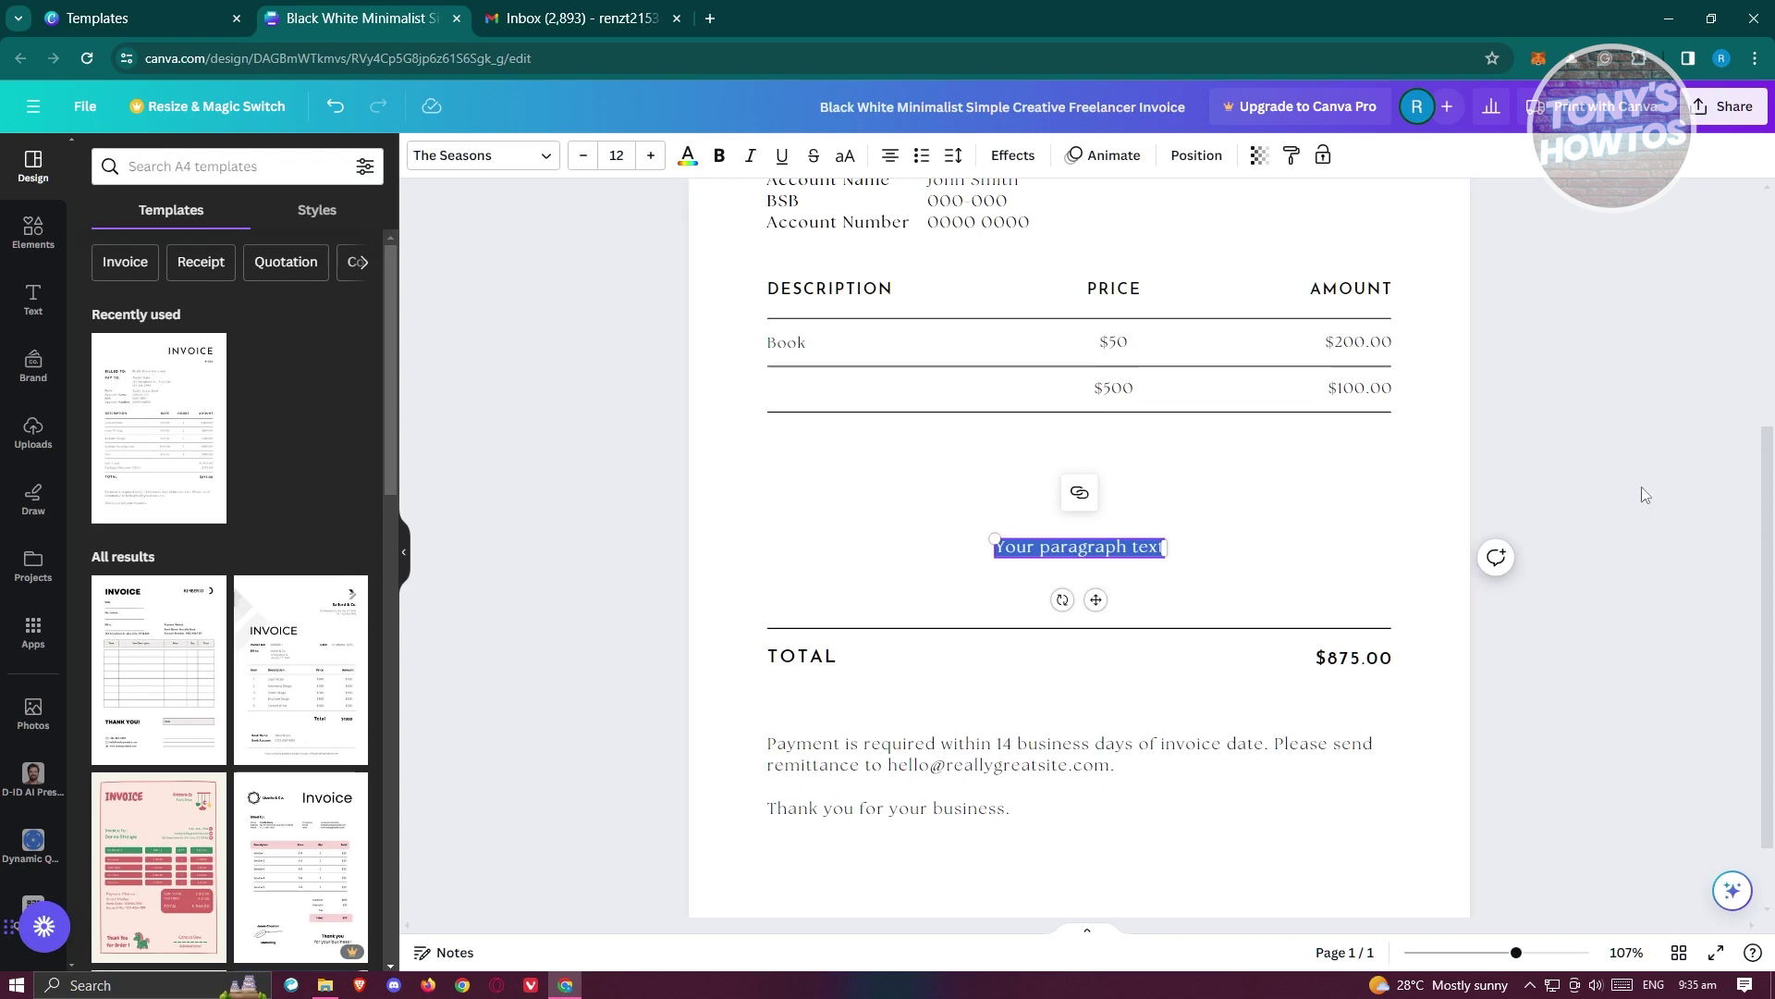
{"action": "key", "text": "ctrl+z"}
{"action": "key", "text": "ctrl+z"}
{"action": "left_click", "coordinate": [795, 400]}
{"action": "double_click", "coordinate": [810, 389]}
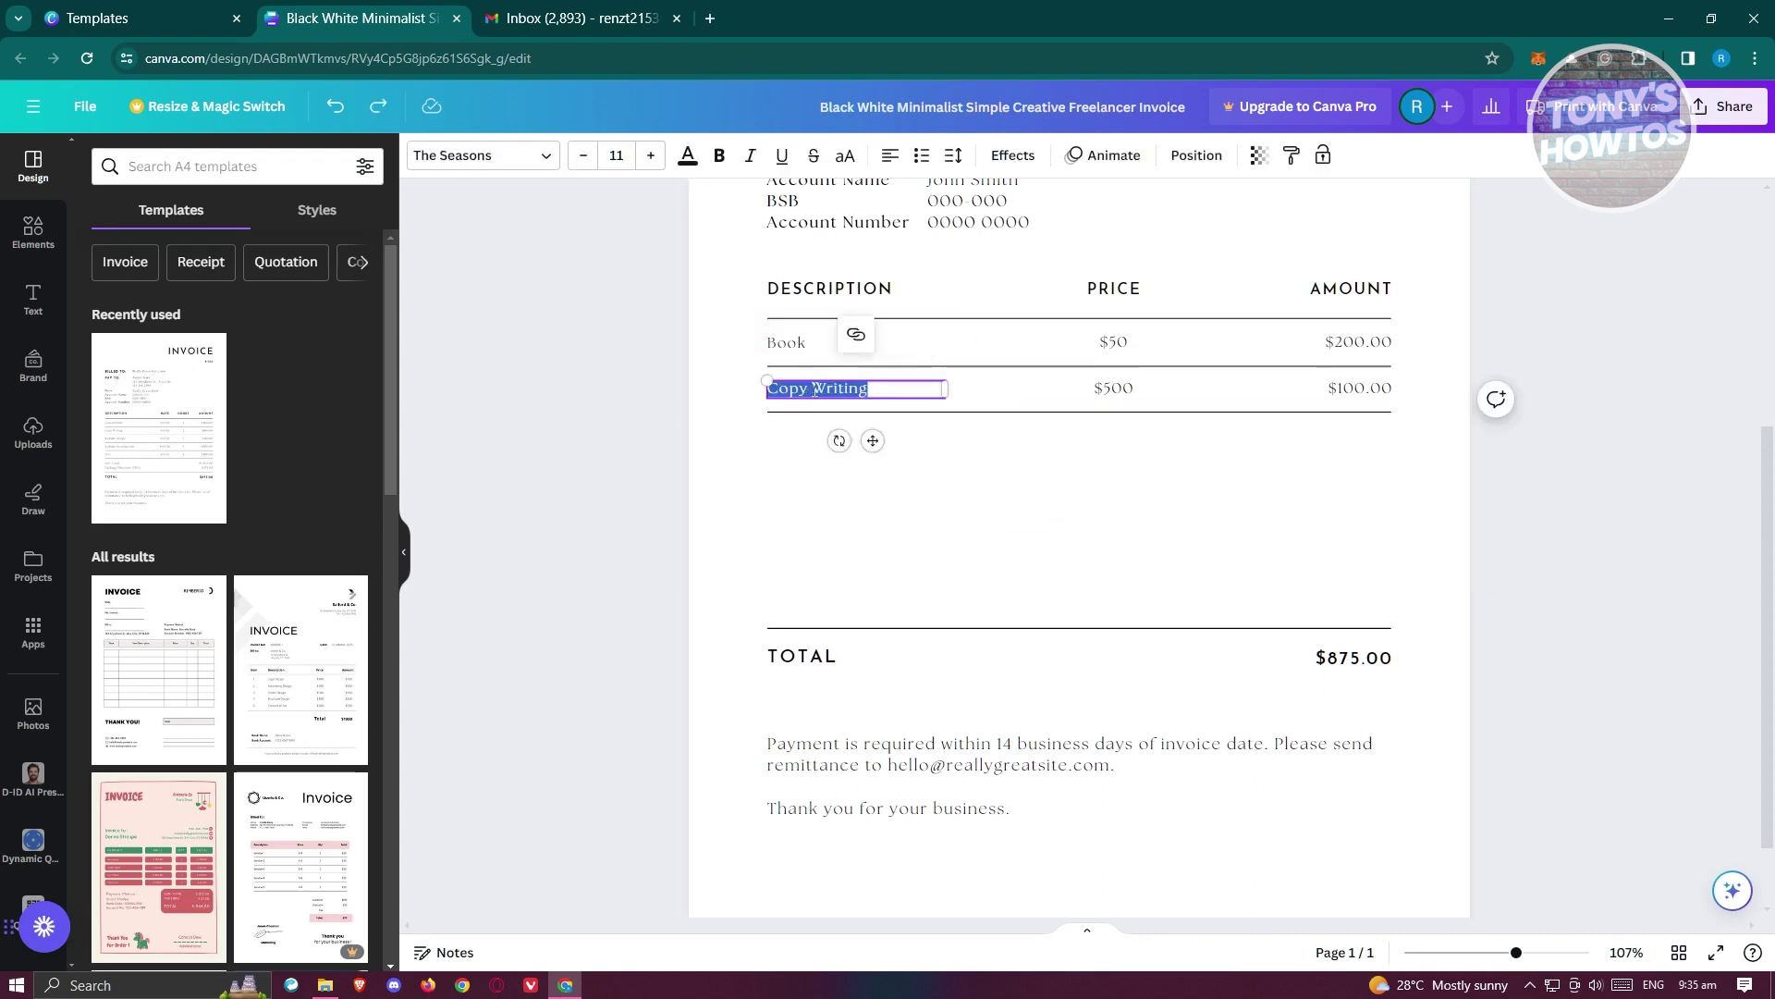
{"action": "type", "text": "Computer"}
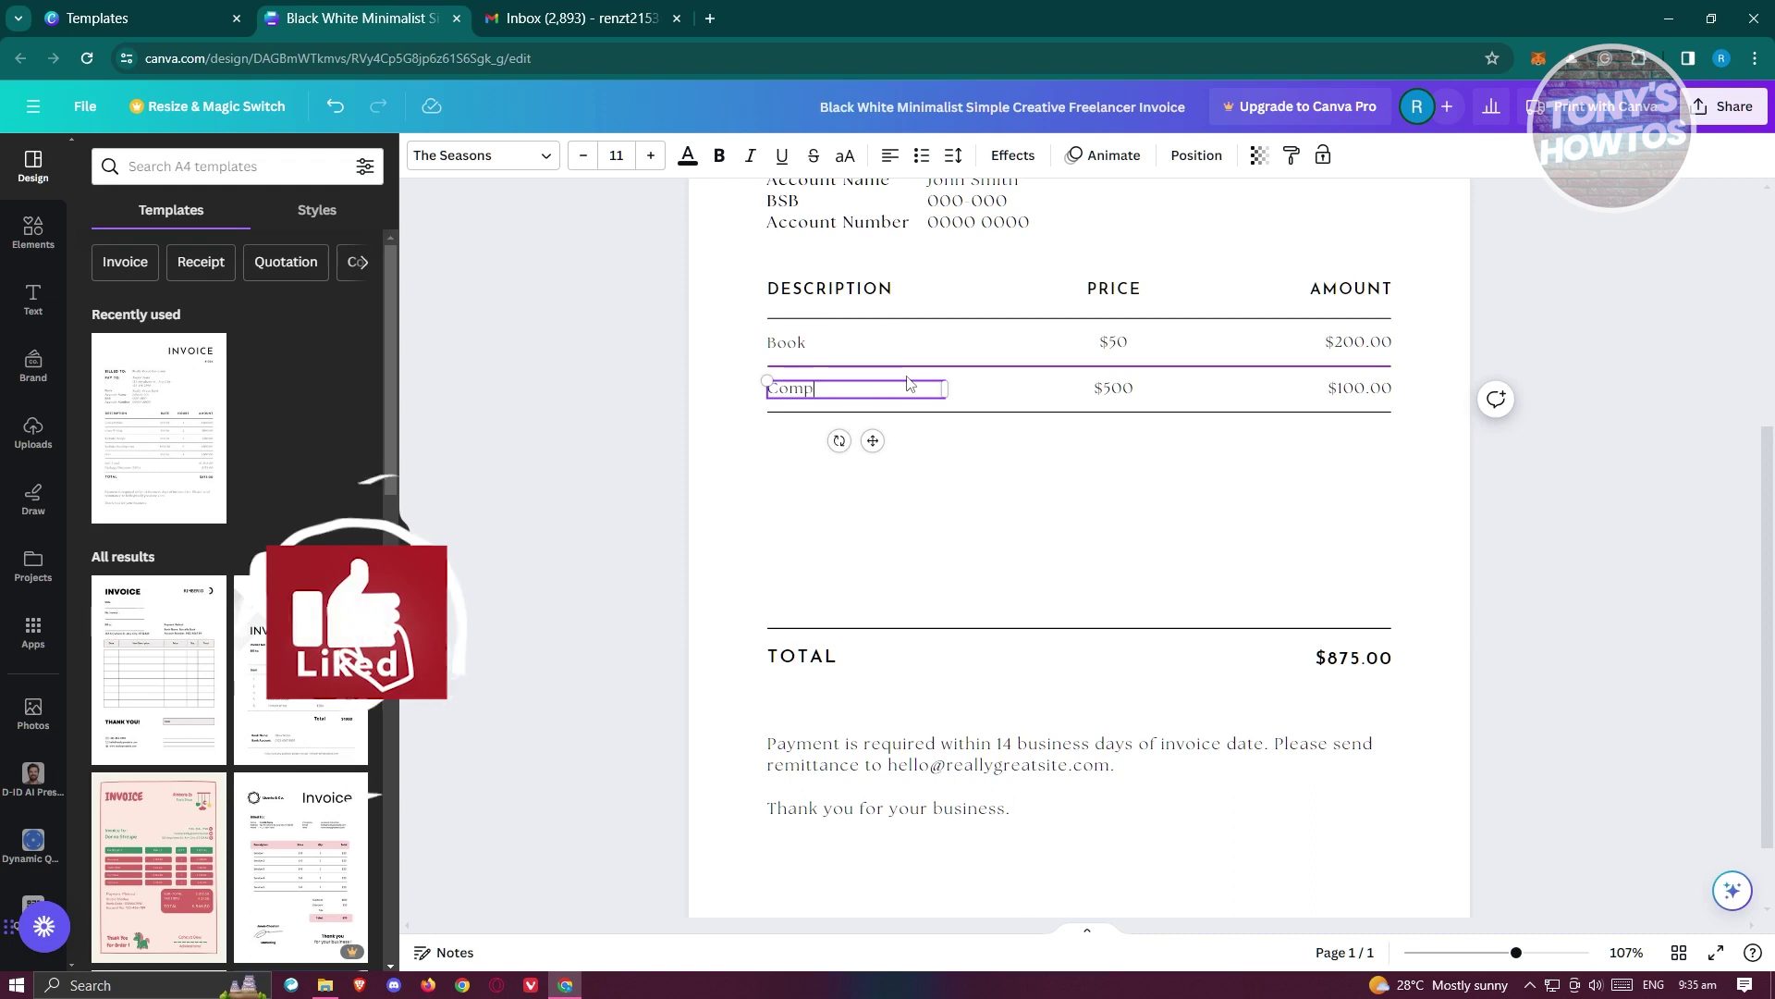
{"action": "left_click", "coordinate": [1629, 293]}
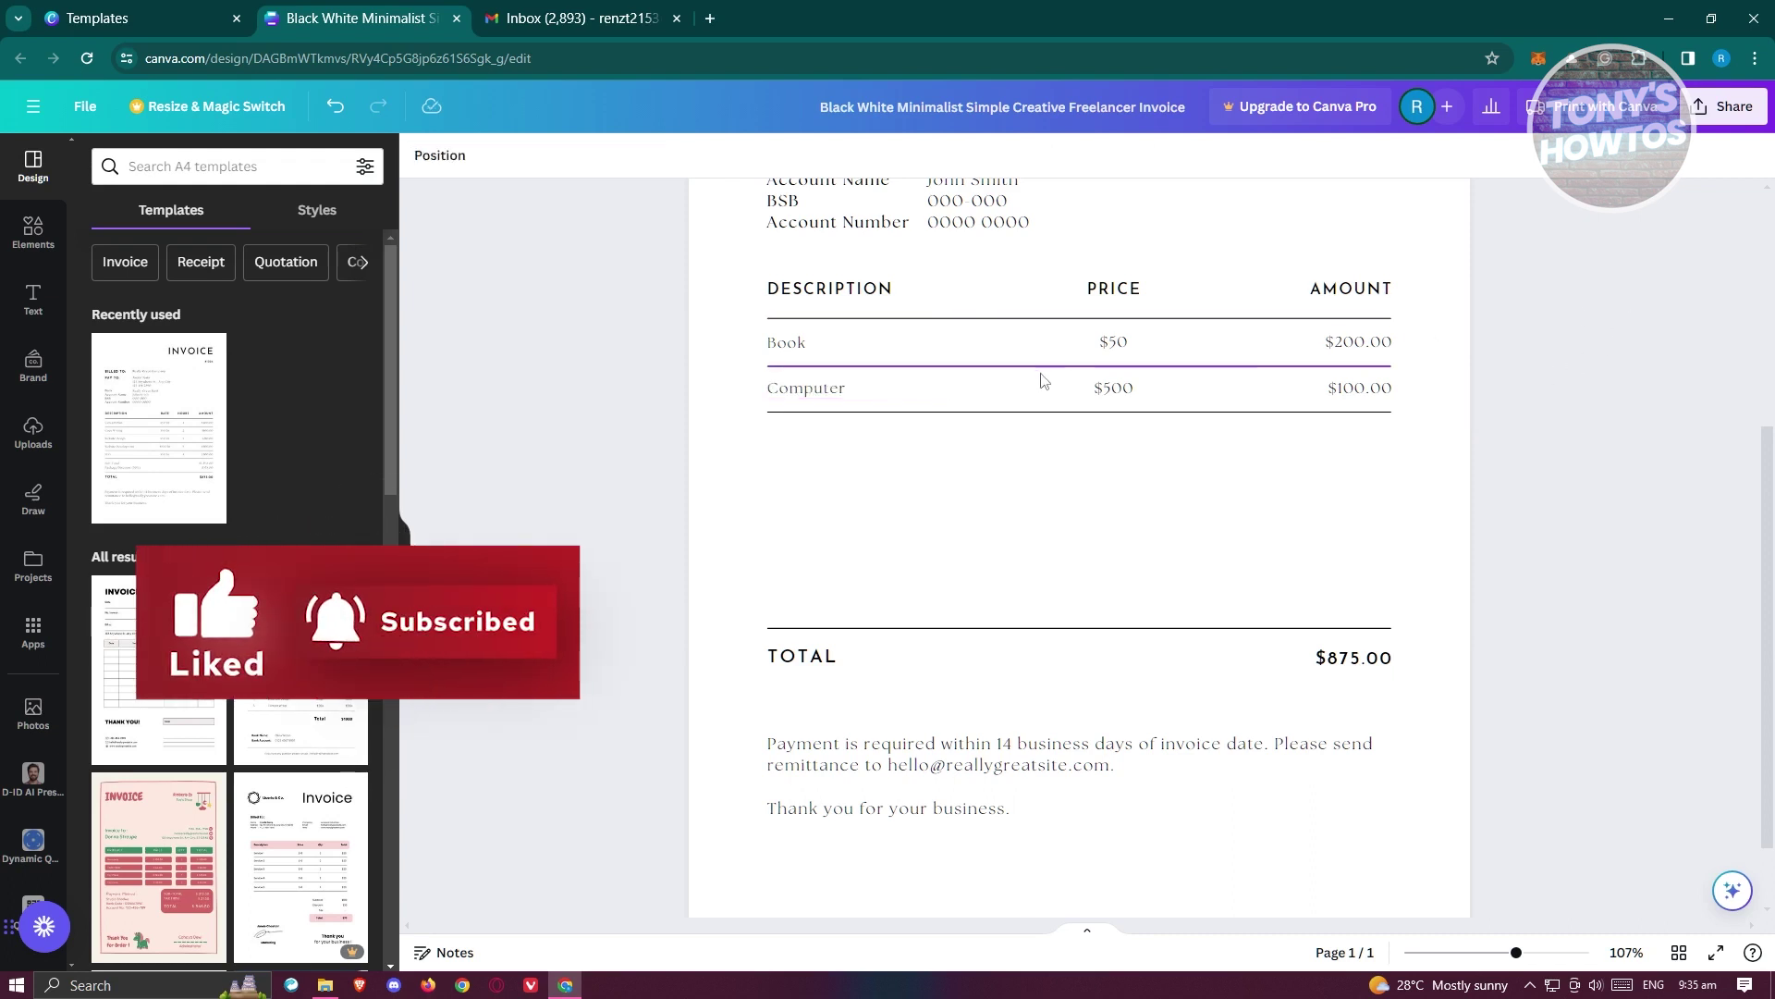
- Set the row amounts to $50.00 for Book and $500.00 for Computer
{"action": "left_click", "coordinate": [1356, 342]}
{"action": "double_click", "coordinate": [1356, 342]}
{"action": "type", "text": "$0.00"}
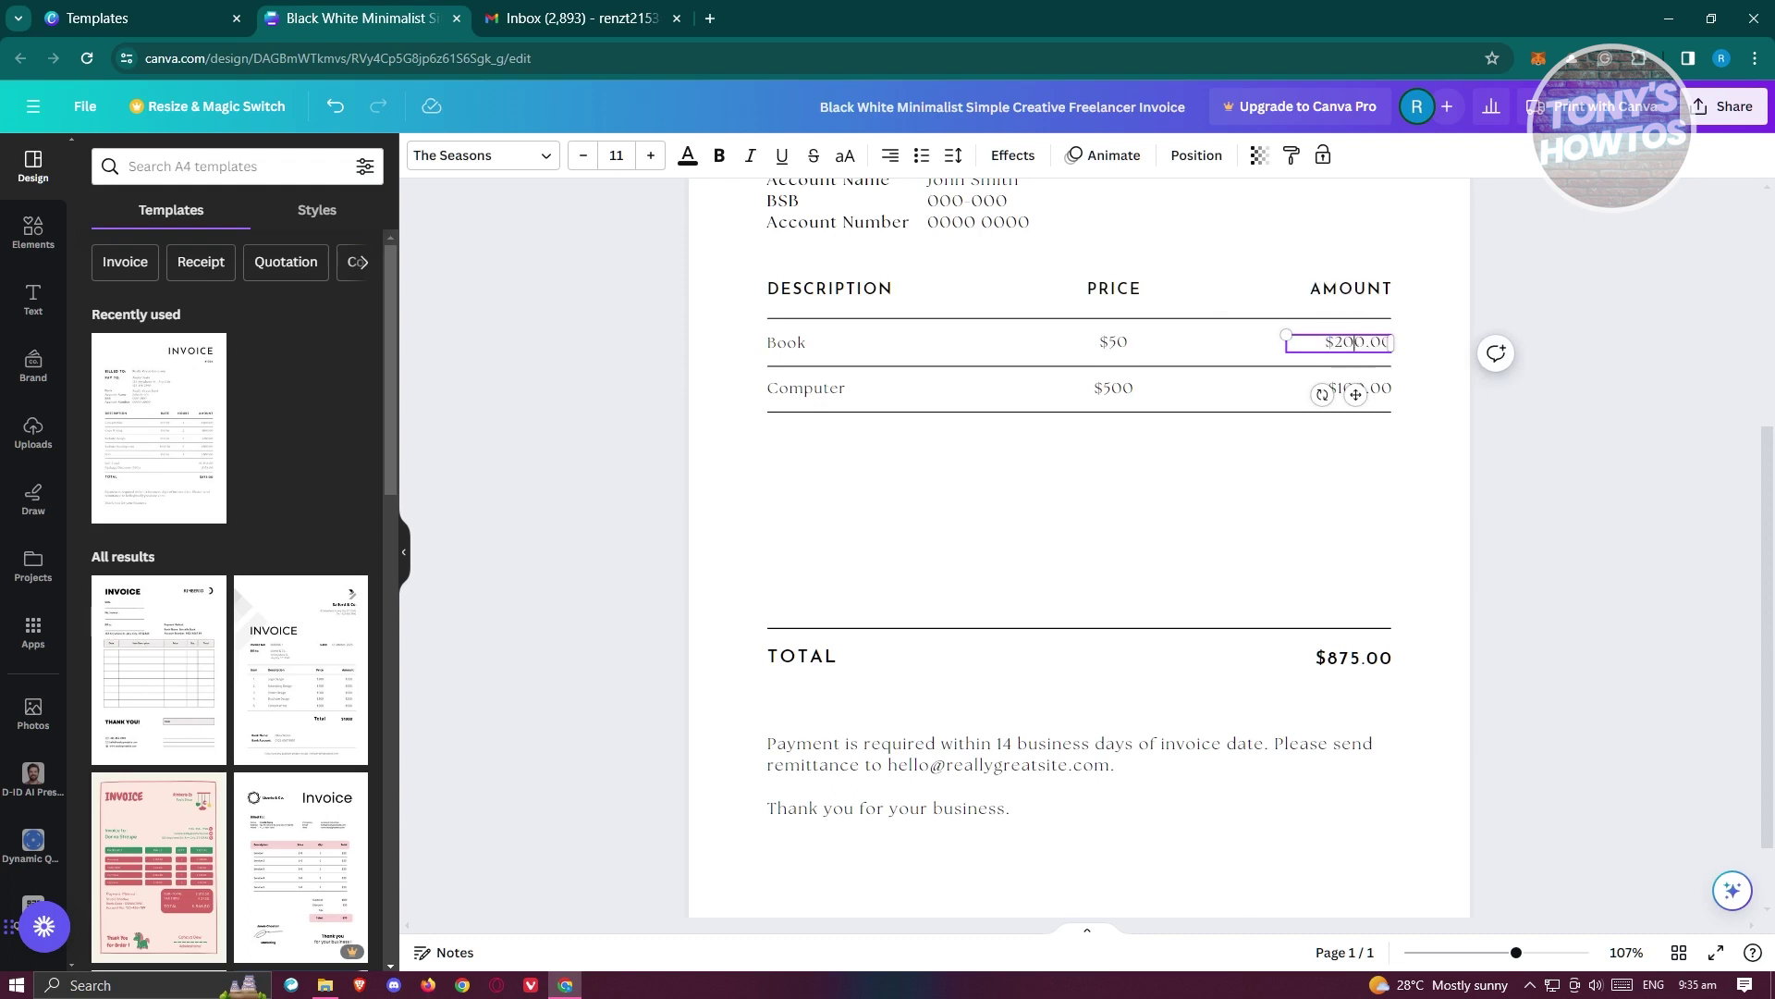
{"action": "type", "text": "5"}
{"action": "left_click", "coordinate": [1573, 496]}
{"action": "left_click", "coordinate": [1346, 393]}
{"action": "double_click", "coordinate": [1345, 391]}
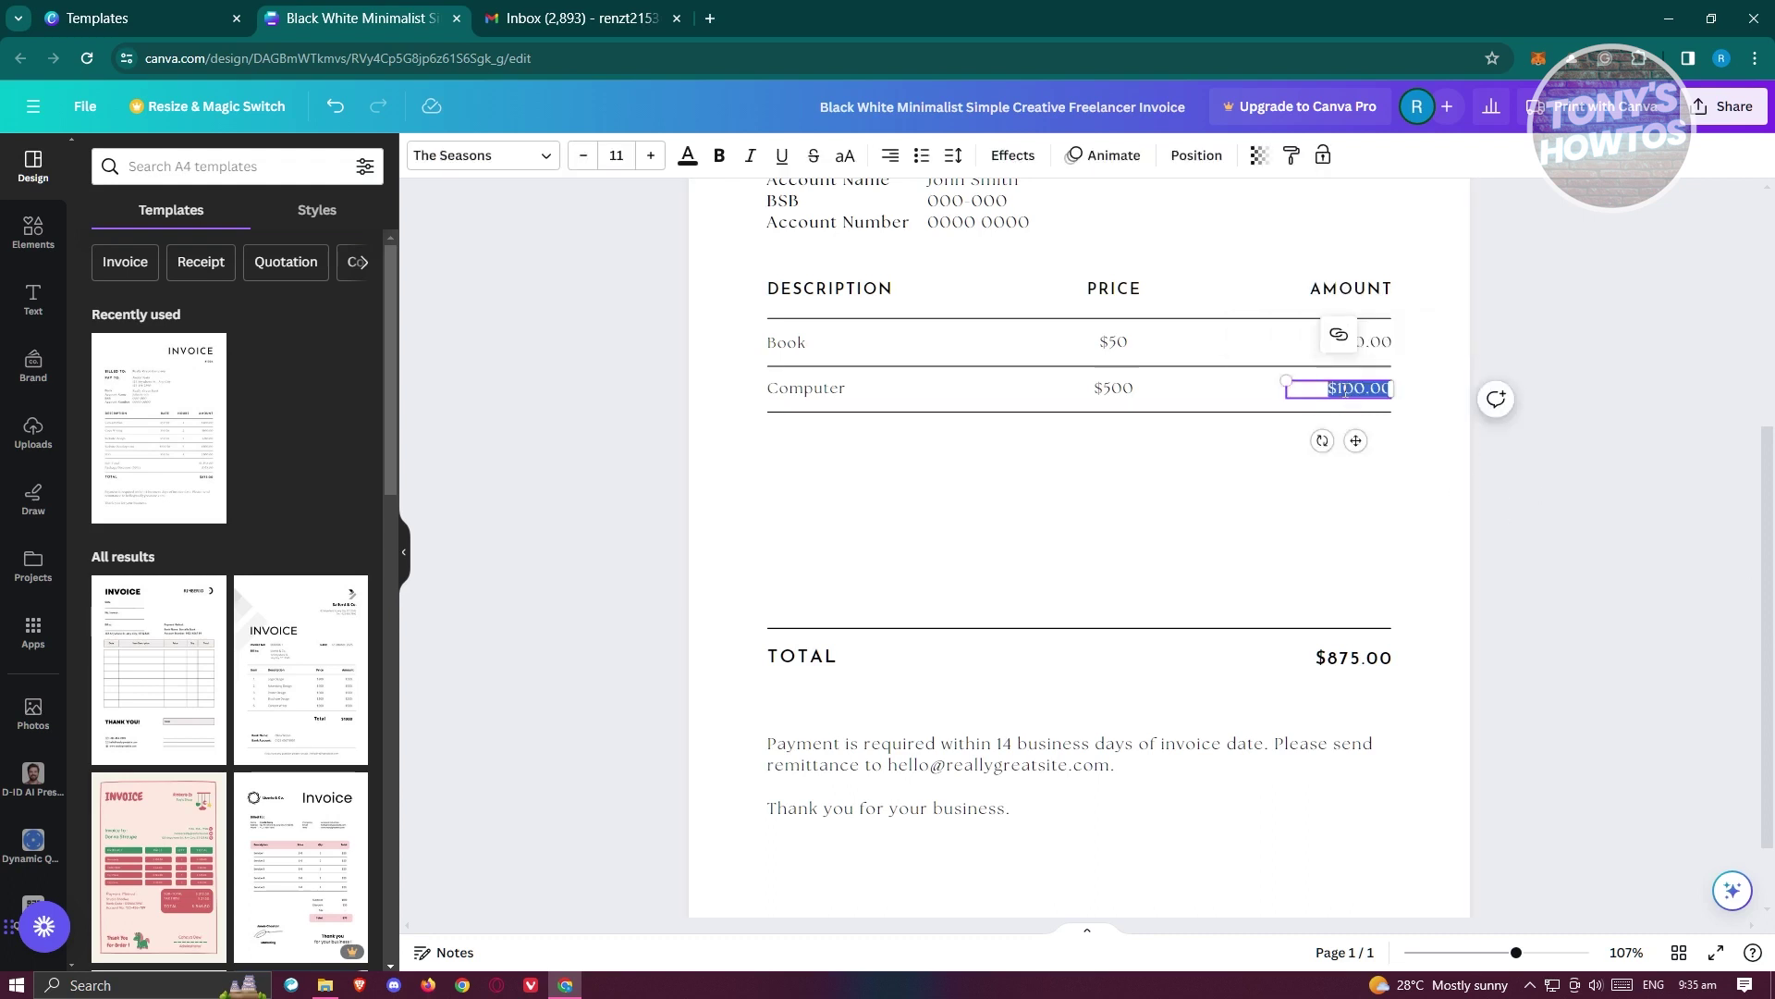
{"action": "left_click", "coordinate": [1366, 391]}
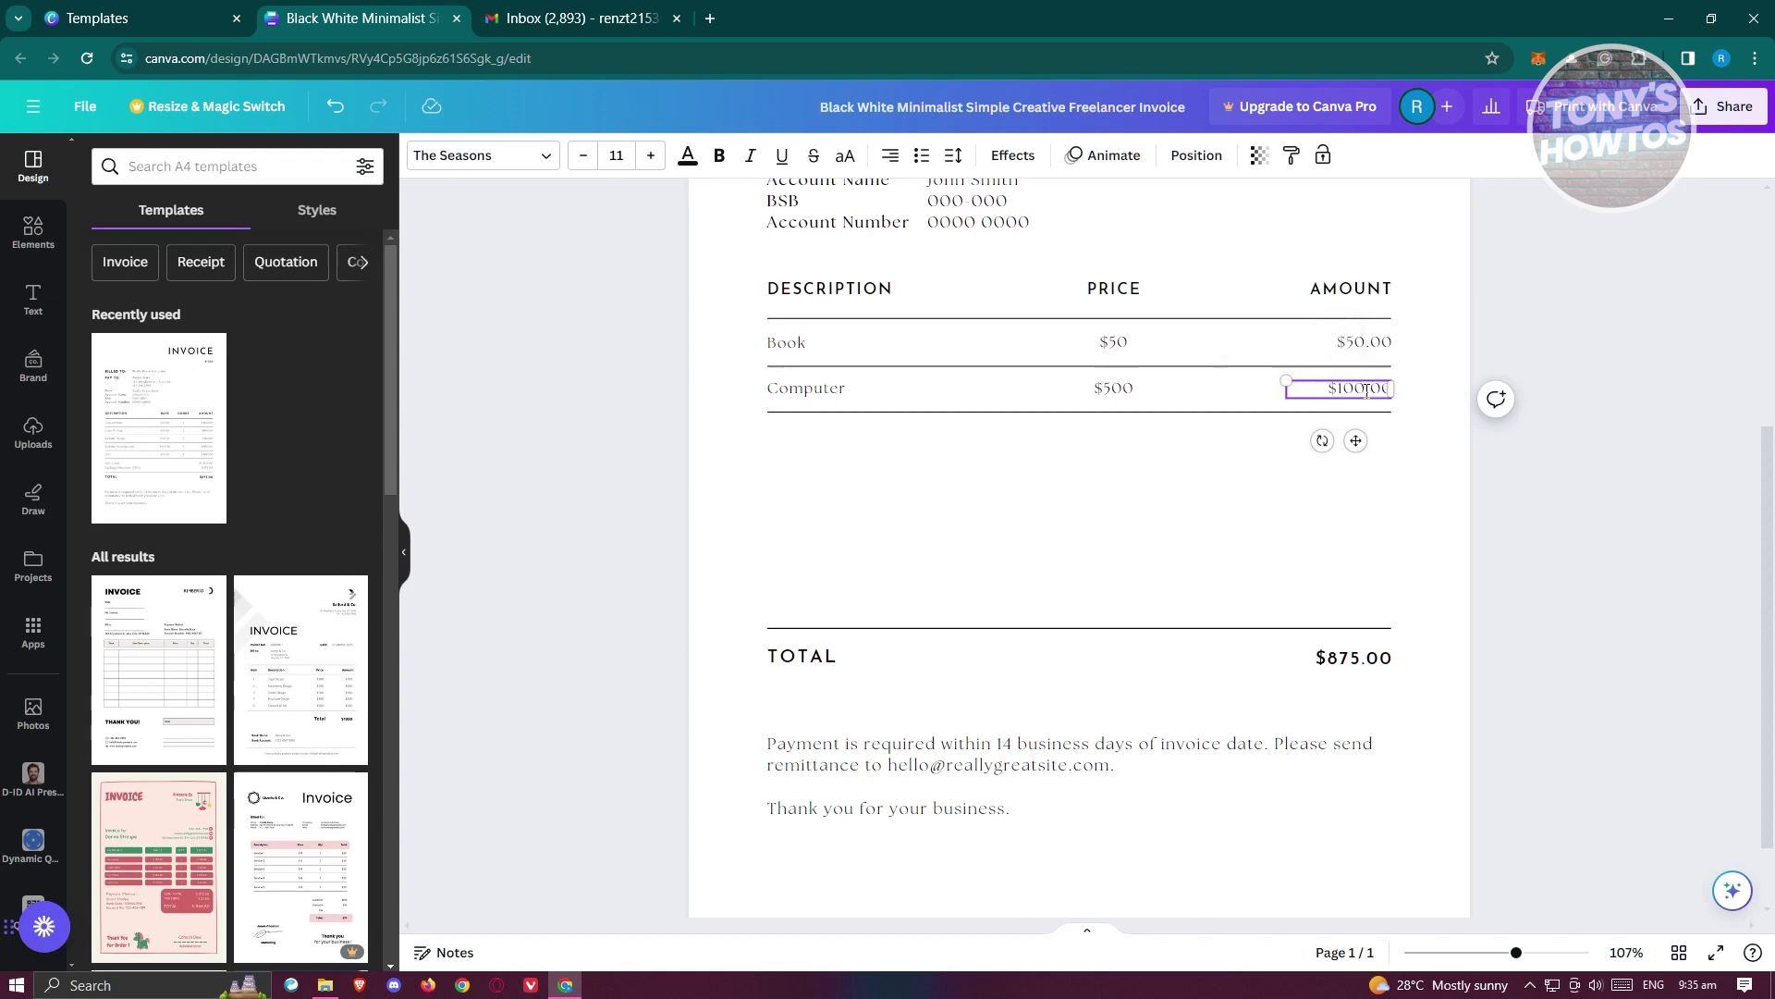
{"action": "key", "text": "BackSpace"}
{"action": "type", "text": "5"}
{"action": "left_click", "coordinate": [1572, 574]}
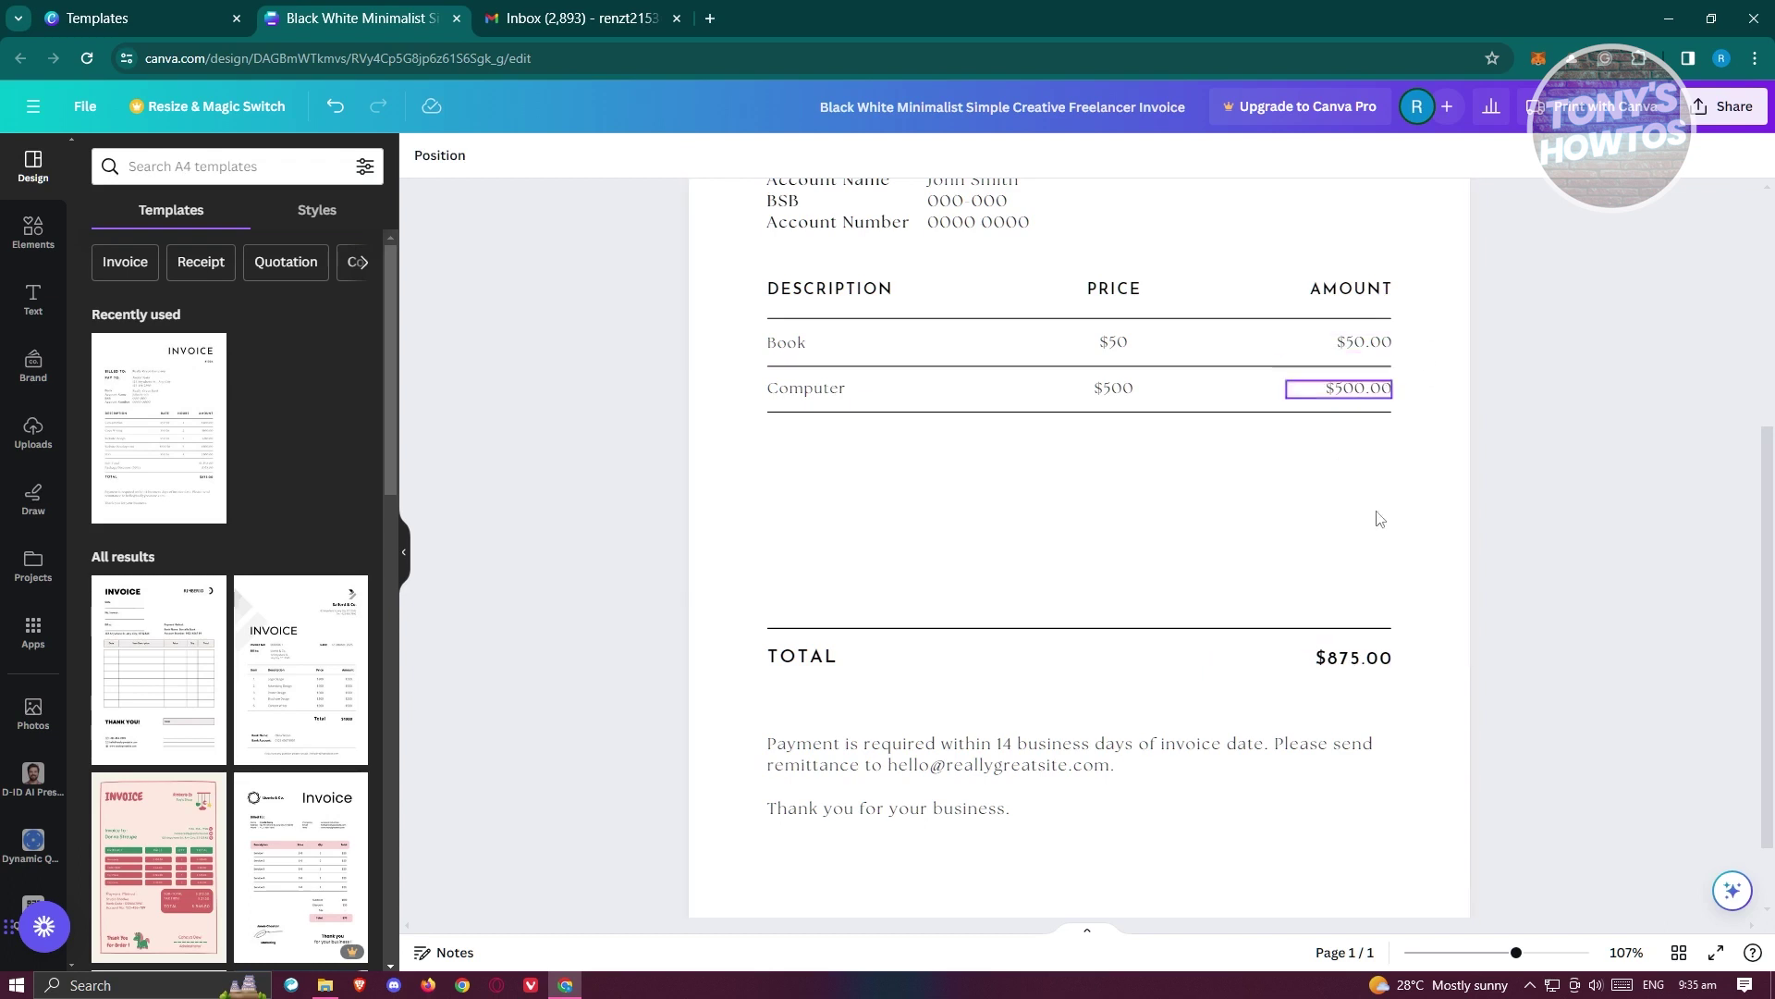
- Change the TOTAL from $875.00 to $550.00
{"action": "left_click", "coordinate": [1338, 658]}
{"action": "left_click", "coordinate": [1338, 658]}
{"action": "left_click", "coordinate": [1350, 659]}
{"action": "key", "text": "BackSpace"}
{"action": "key", "text": "BackSpace"}
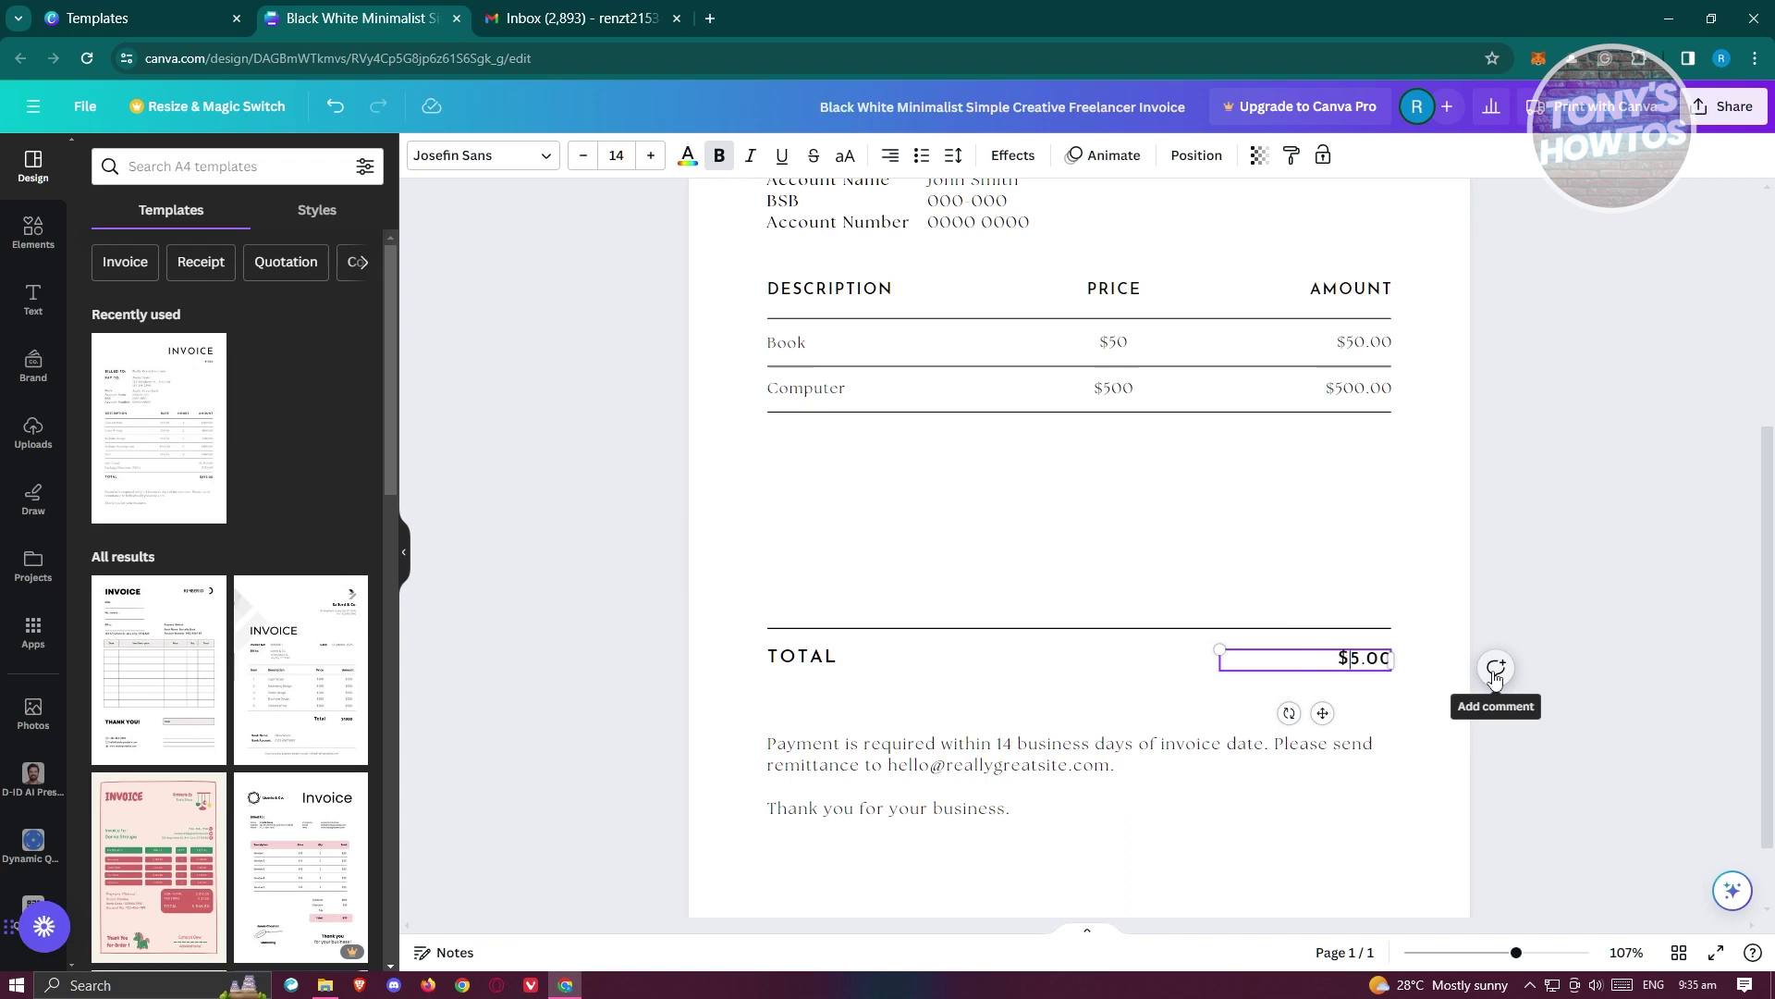
{"action": "type", "text": "50"}
{"action": "left_click", "coordinate": [1581, 476]}
- Check the payment note and invoice number #1024, leave them unchanged, and open Share
{"action": "scroll", "coordinate": [982, 728], "scroll_direction": "down", "scroll_amount": 1}
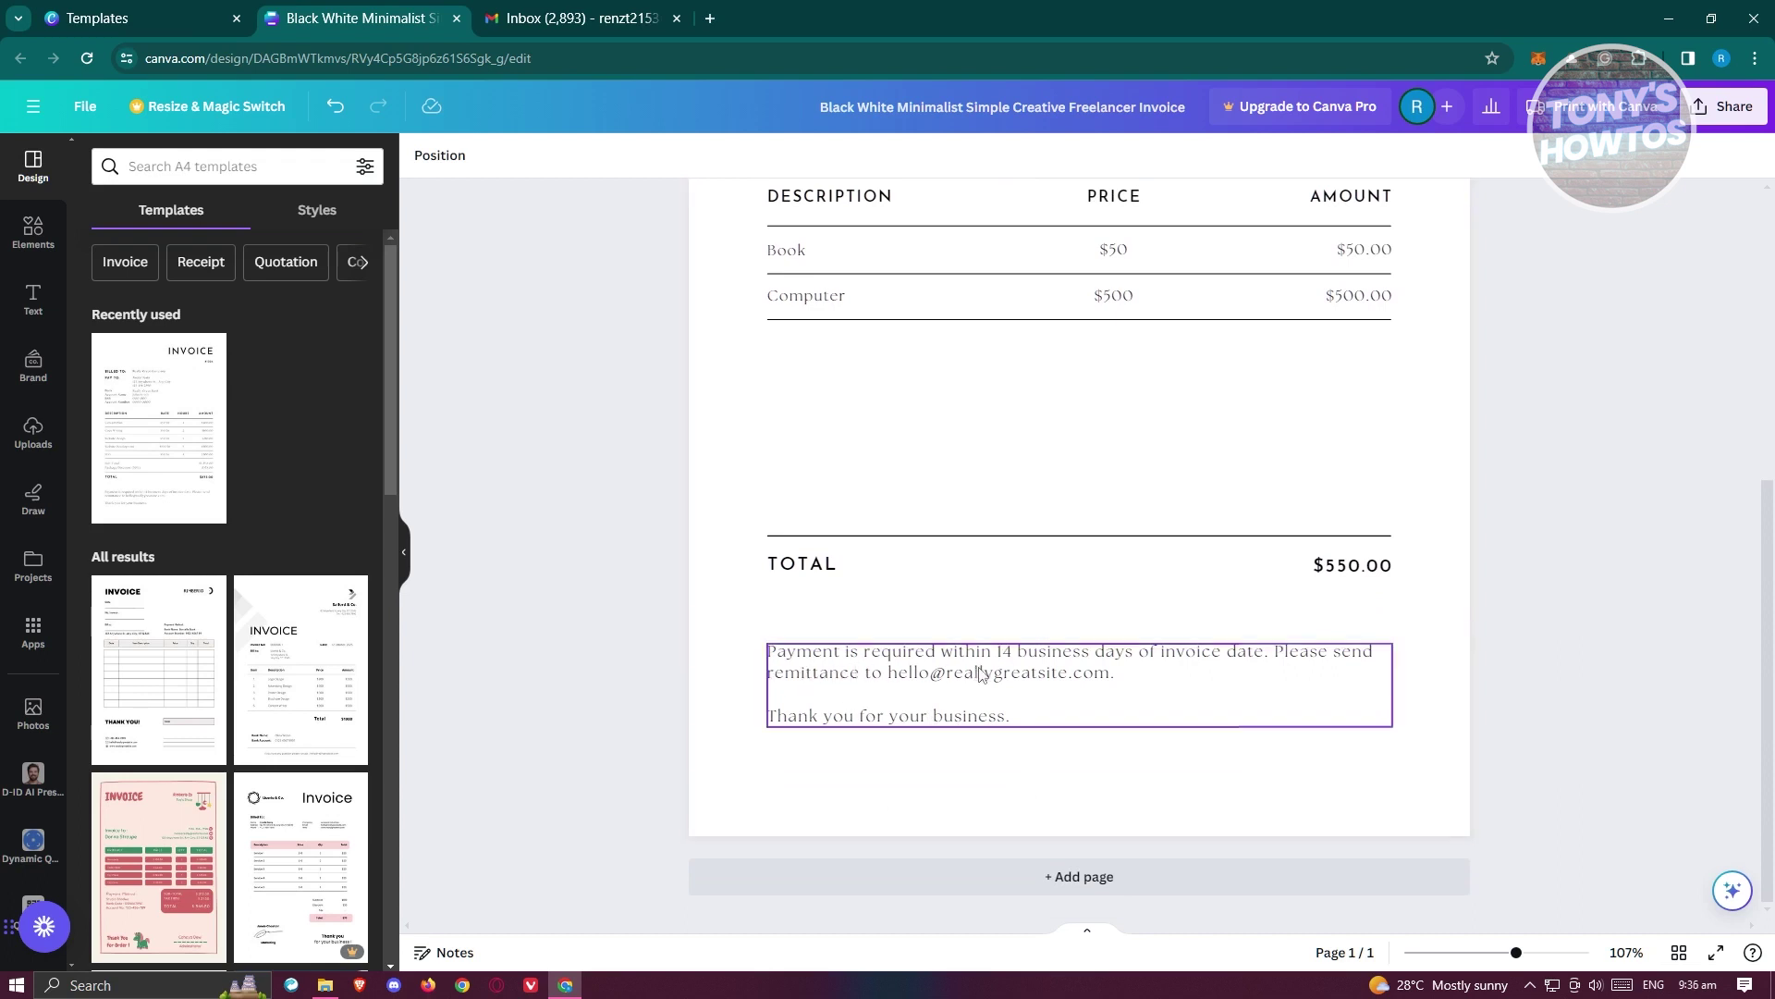
{"action": "left_click", "coordinate": [1015, 664]}
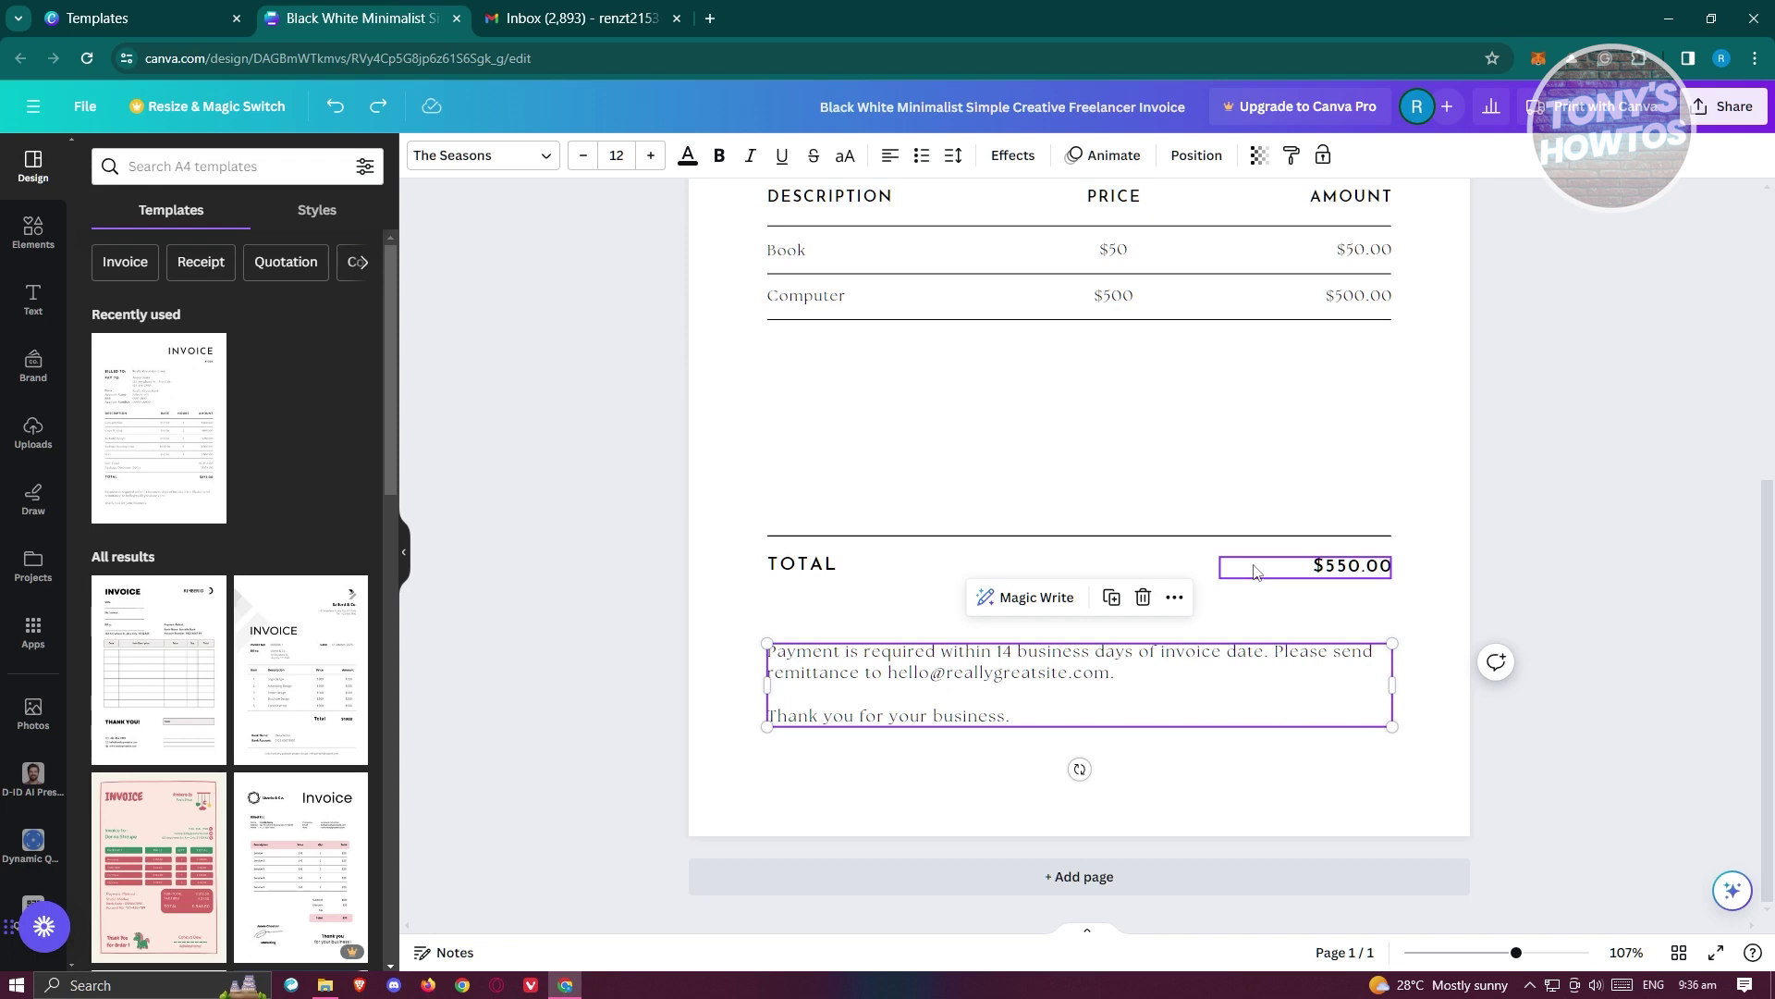
{"action": "scroll", "coordinate": [1618, 551], "scroll_direction": "up", "scroll_amount": 5}
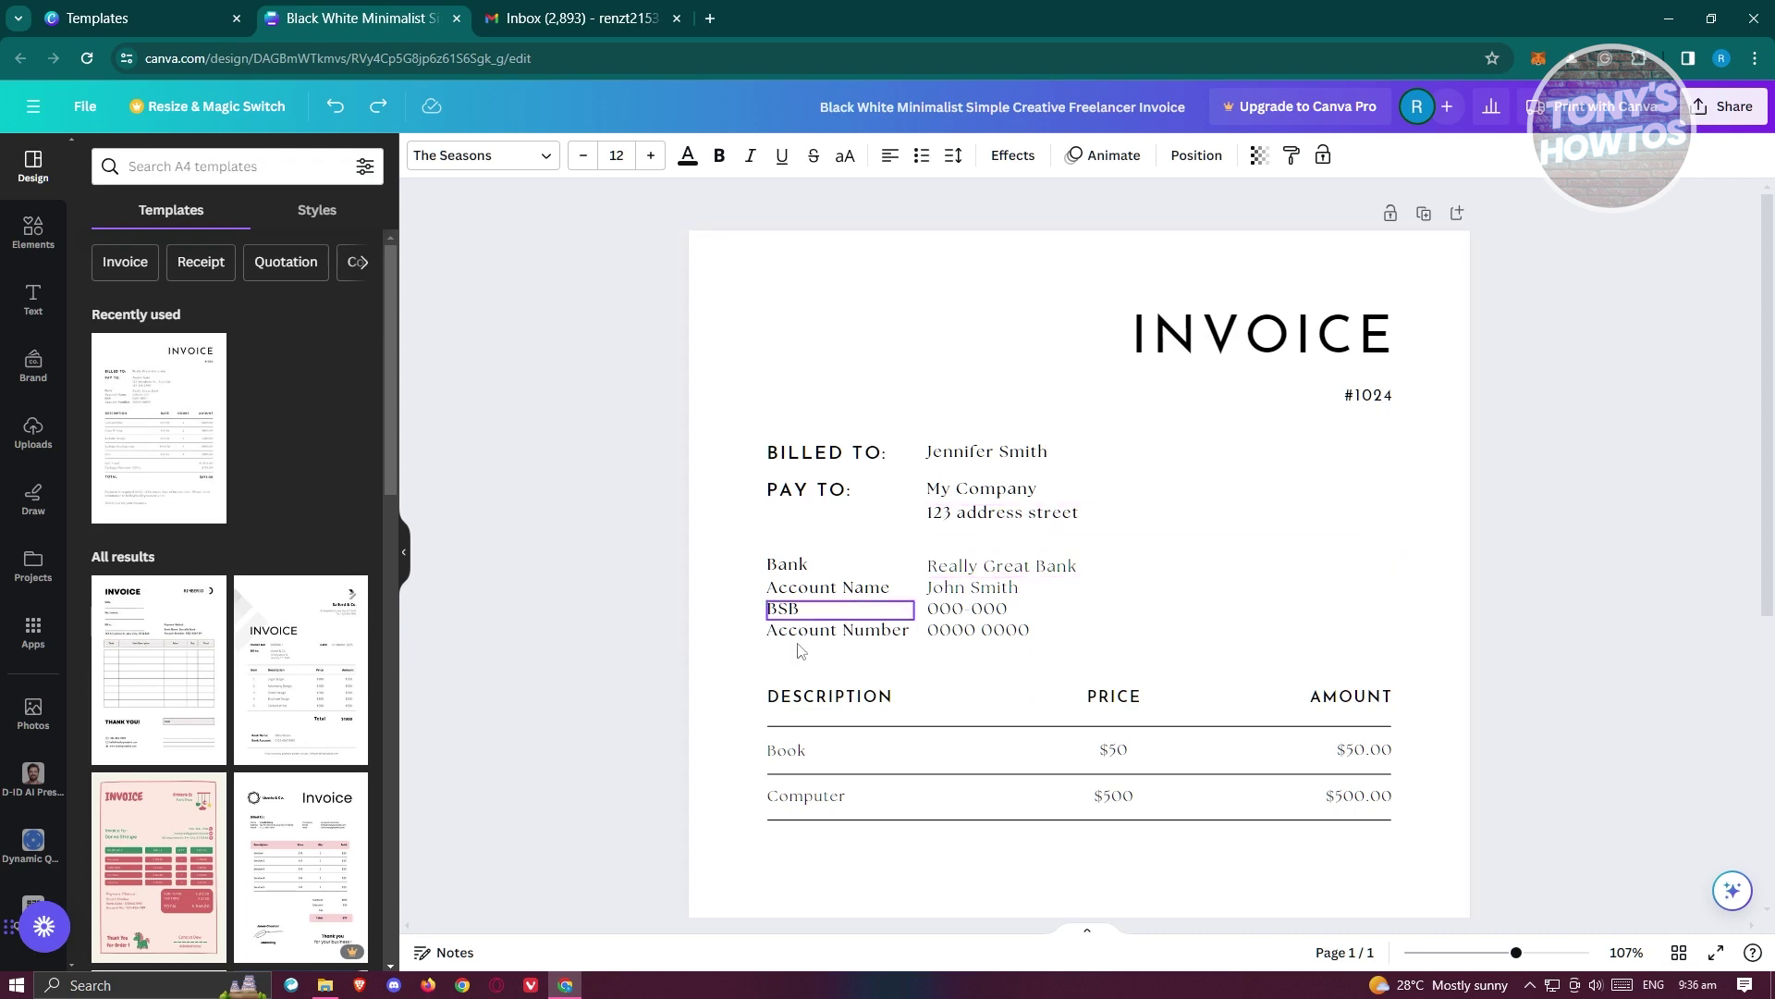
{"action": "left_click", "coordinate": [1377, 399]}
{"action": "double_click", "coordinate": [1377, 396]}
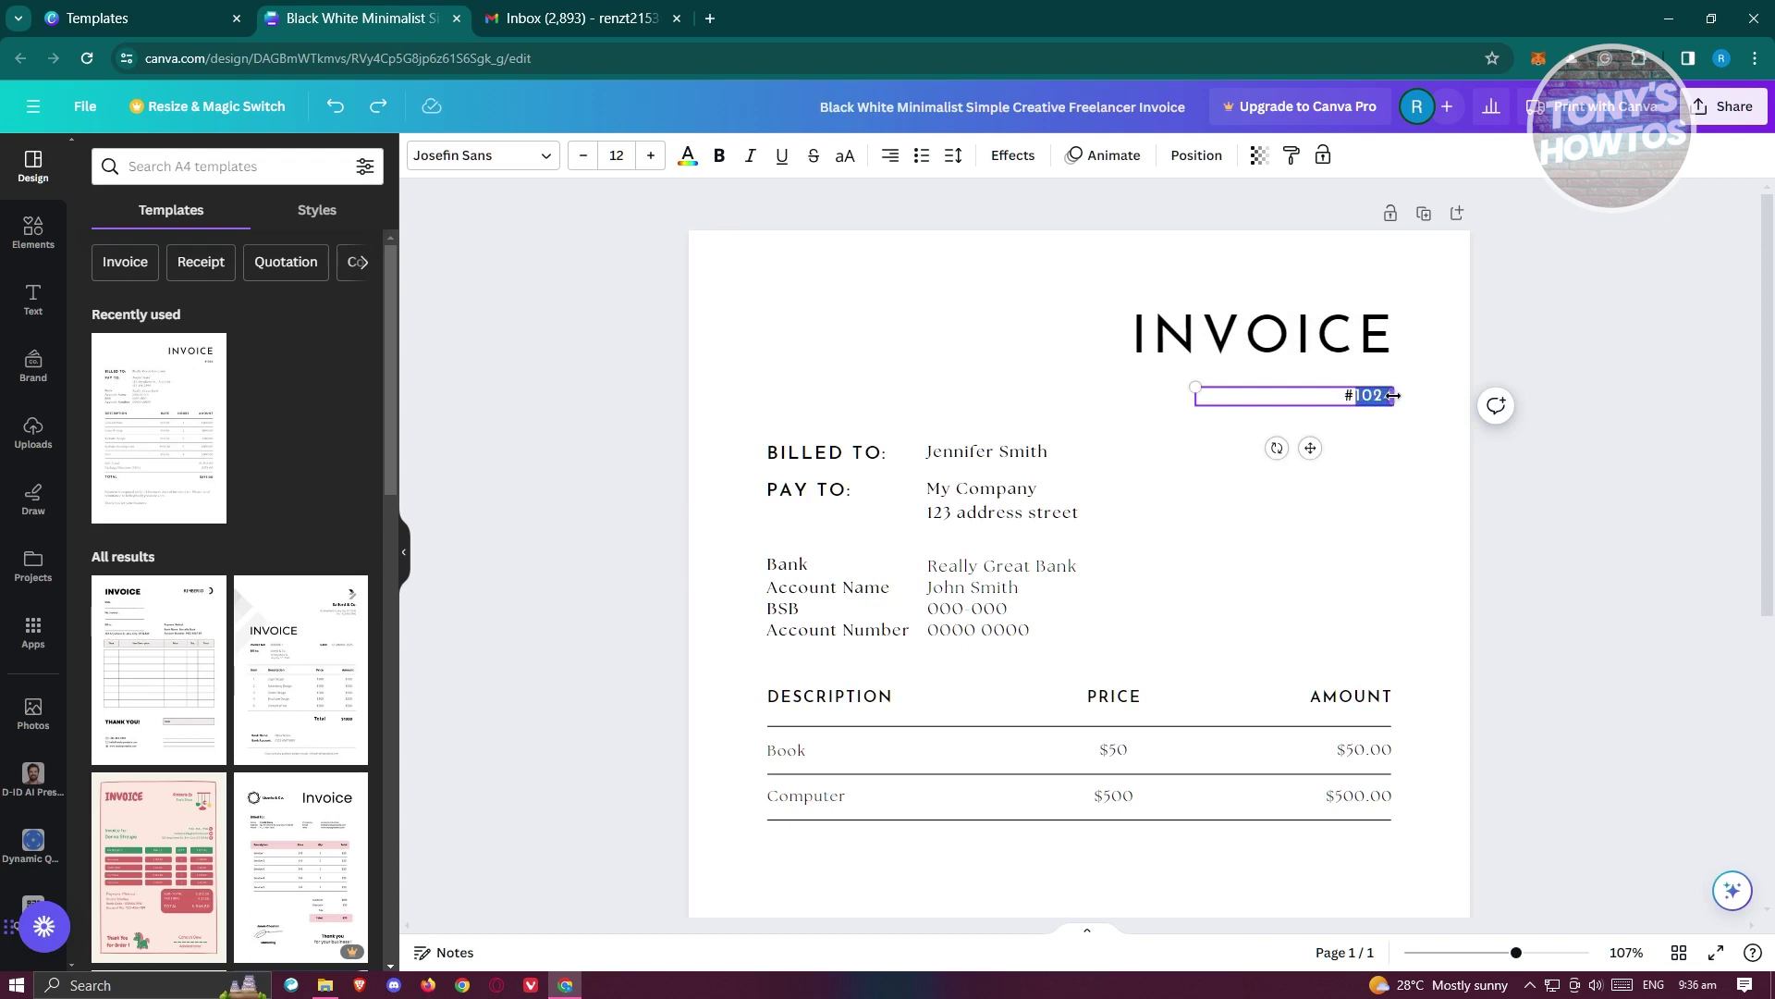
{"action": "left_click", "coordinate": [1580, 382]}
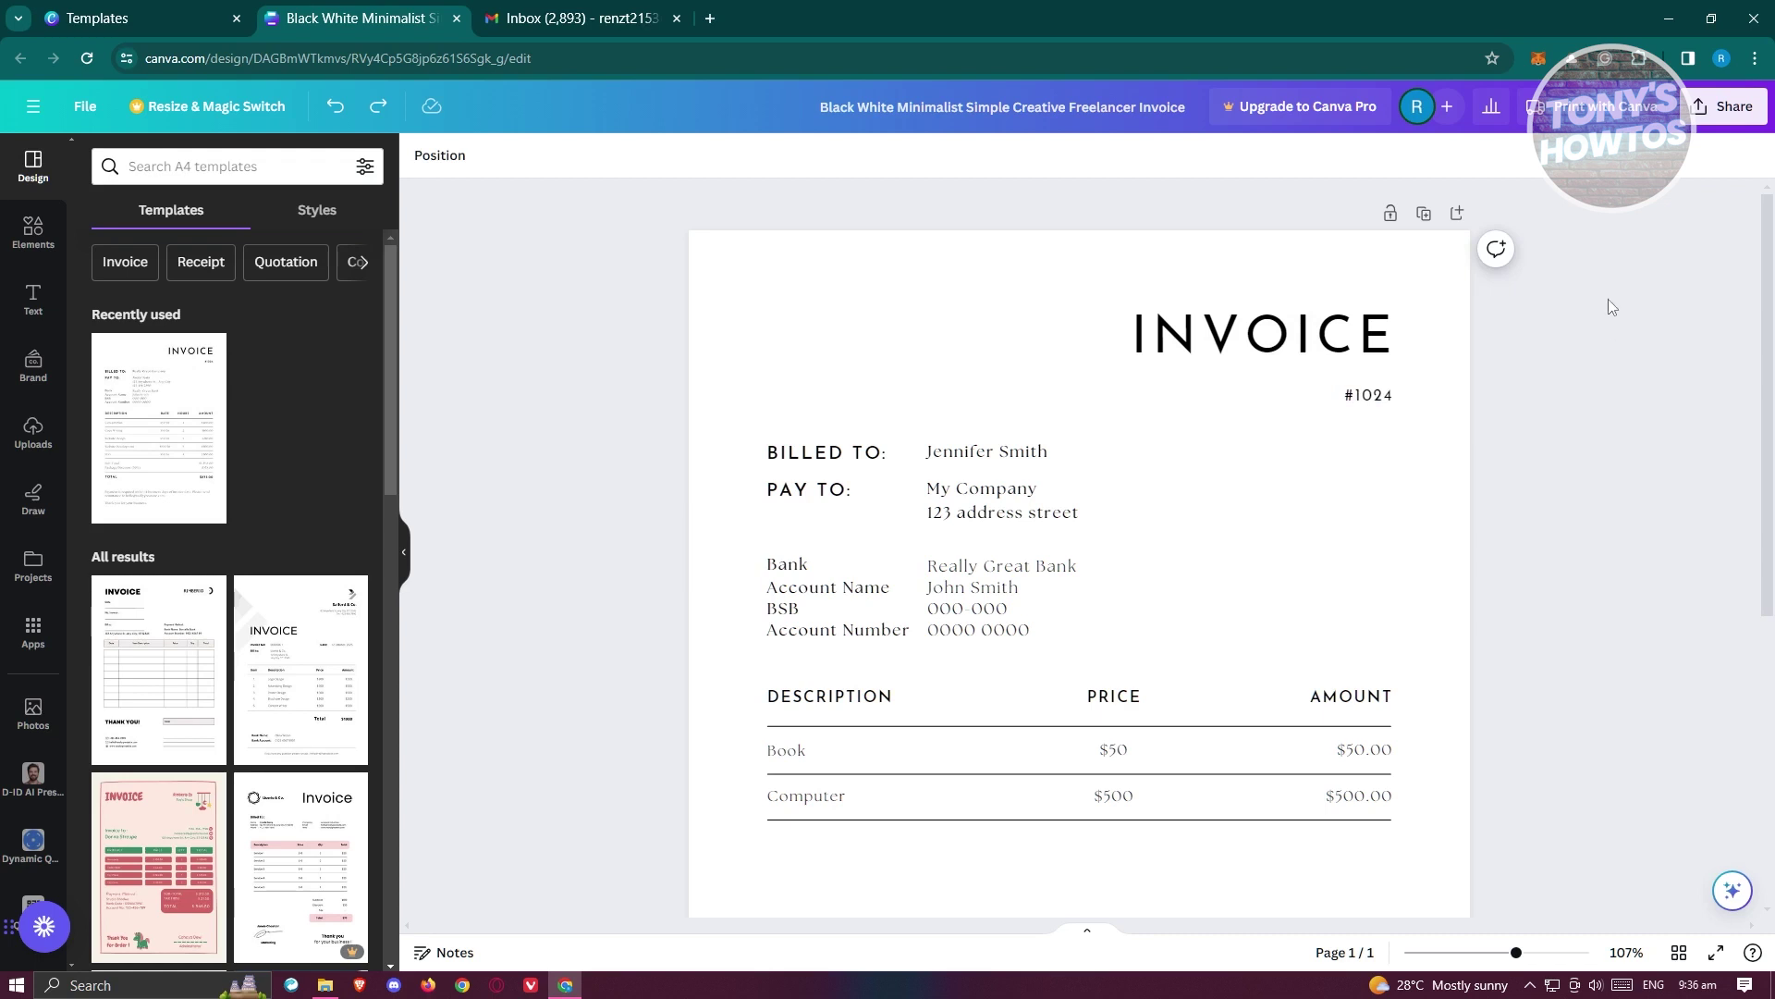
{"action": "left_click", "coordinate": [1711, 115]}
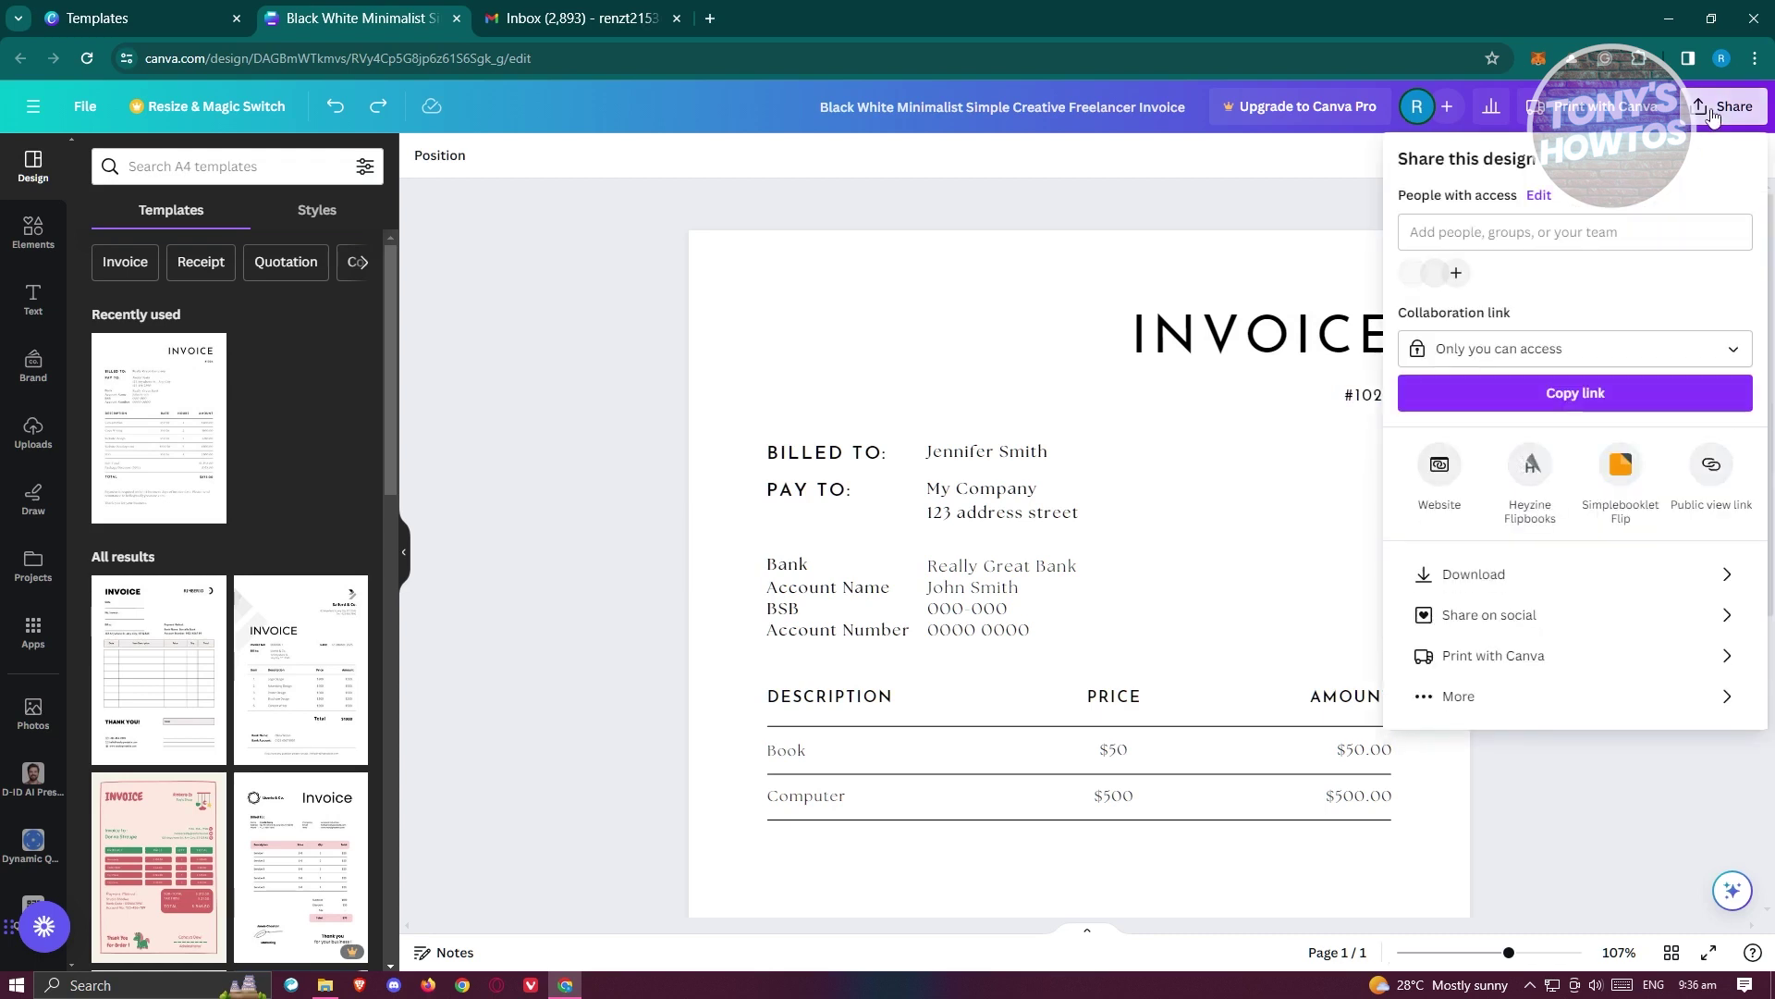
- Download the invoice design as a PDF Standard file
{"action": "left_click", "coordinate": [1522, 577]}
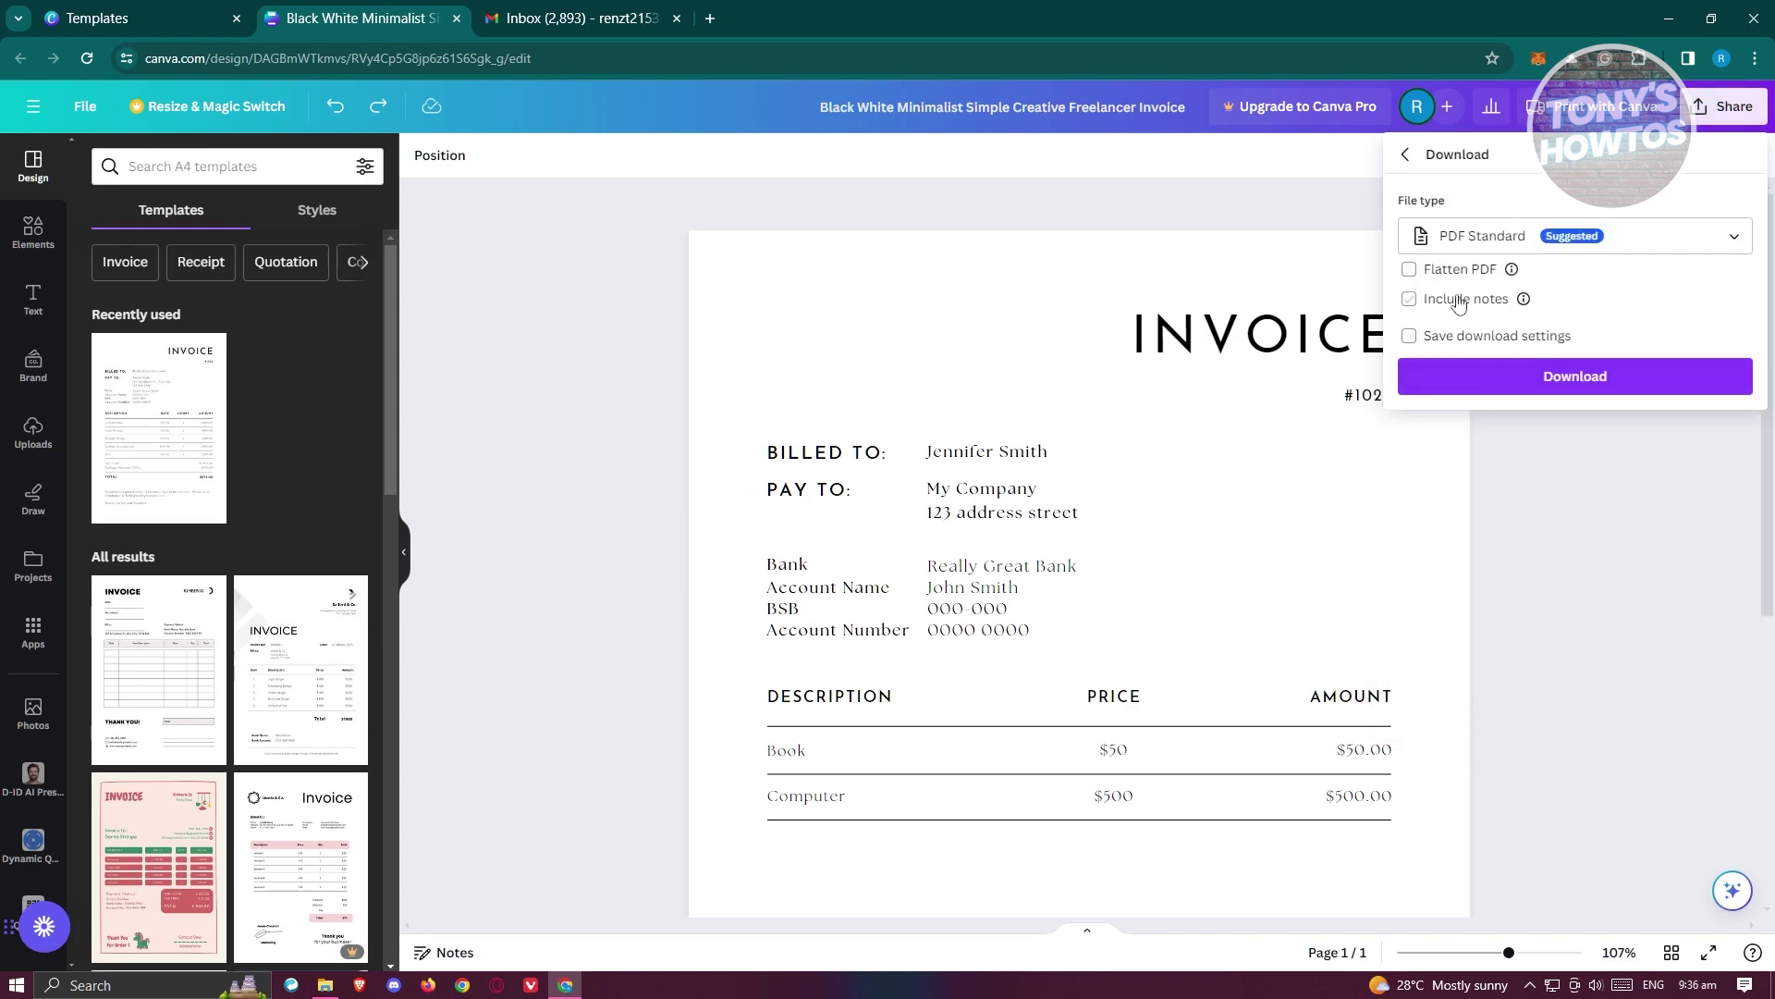
{"action": "left_click", "coordinate": [1732, 240]}
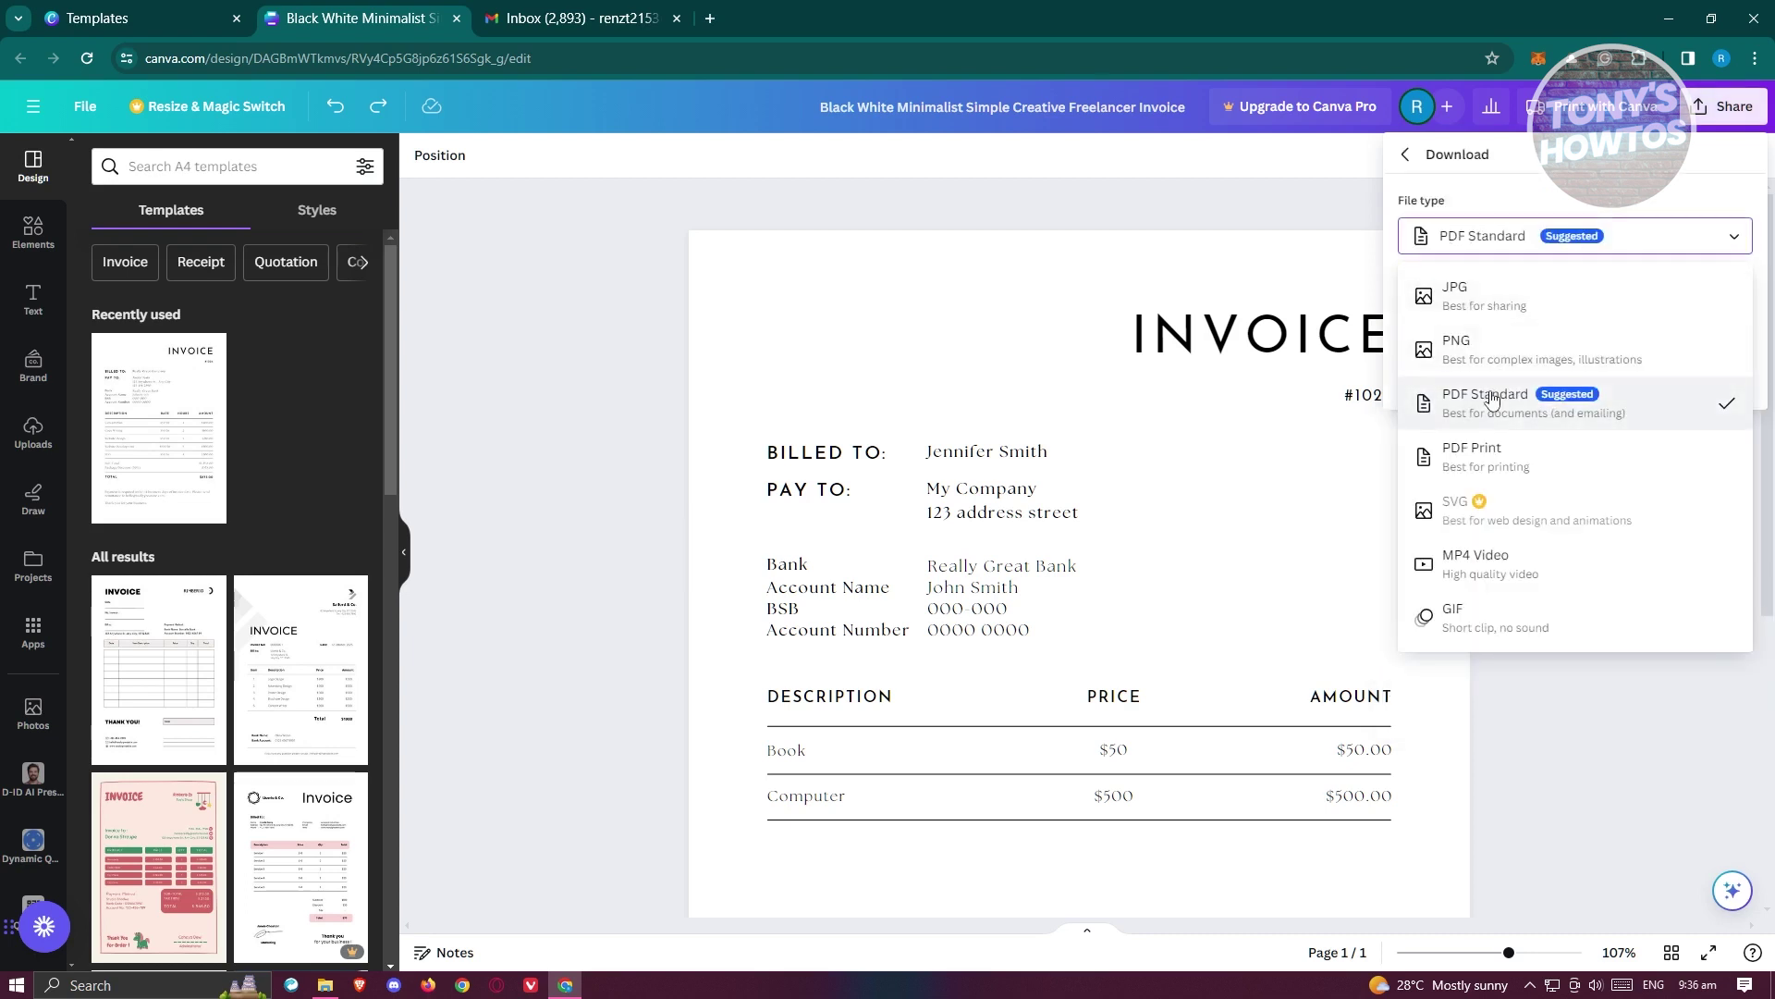
{"action": "left_click", "coordinate": [1502, 417]}
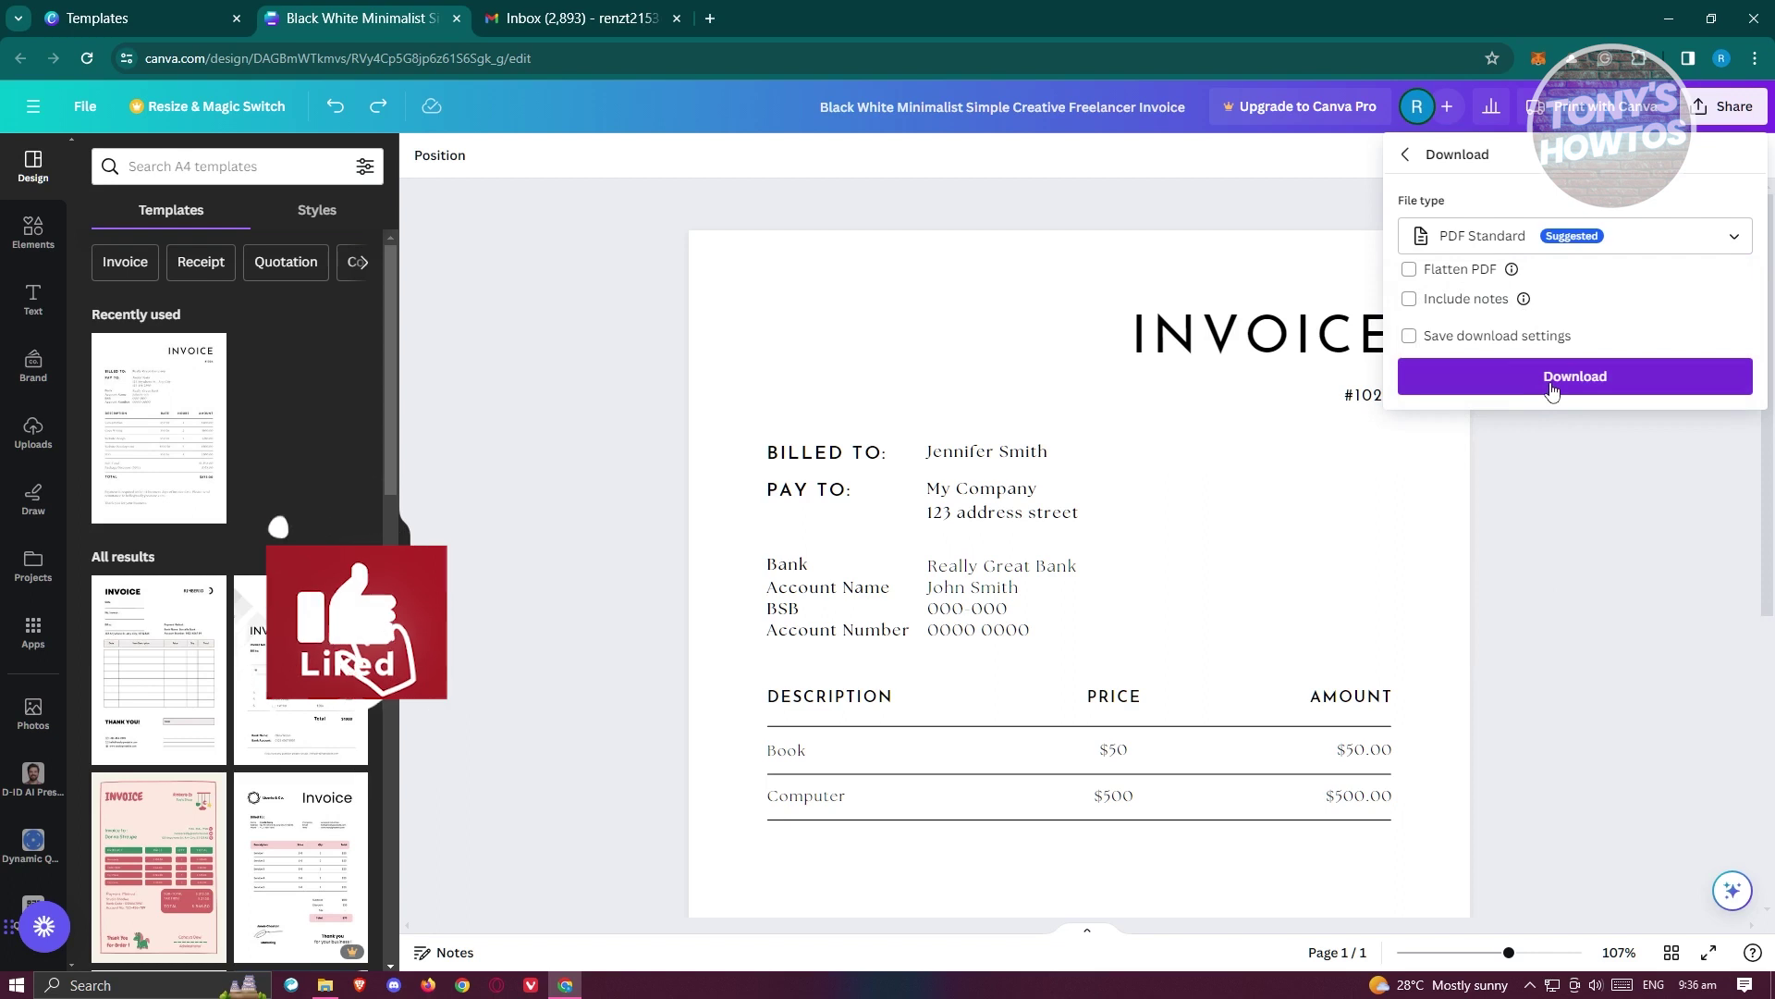
{"action": "left_click", "coordinate": [1562, 377]}
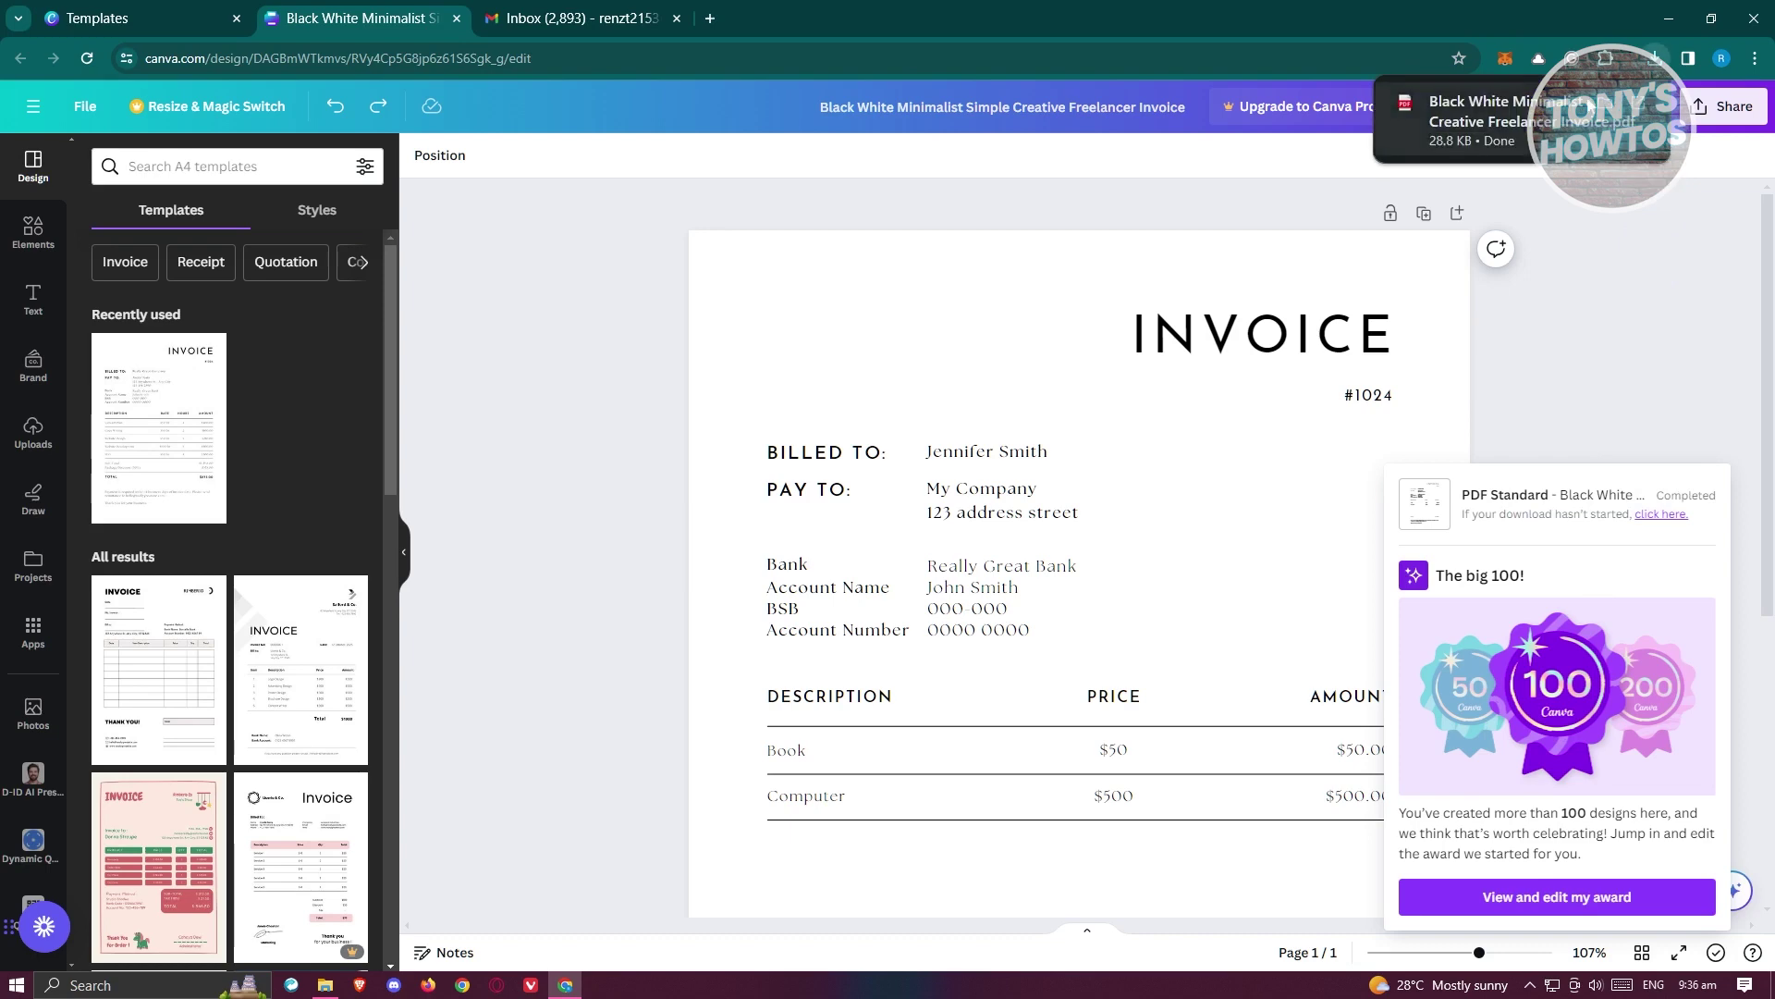
- Show the downloaded PDF in the Downloads folder, then switch to Gmail
{"action": "left_click", "coordinate": [1616, 106]}
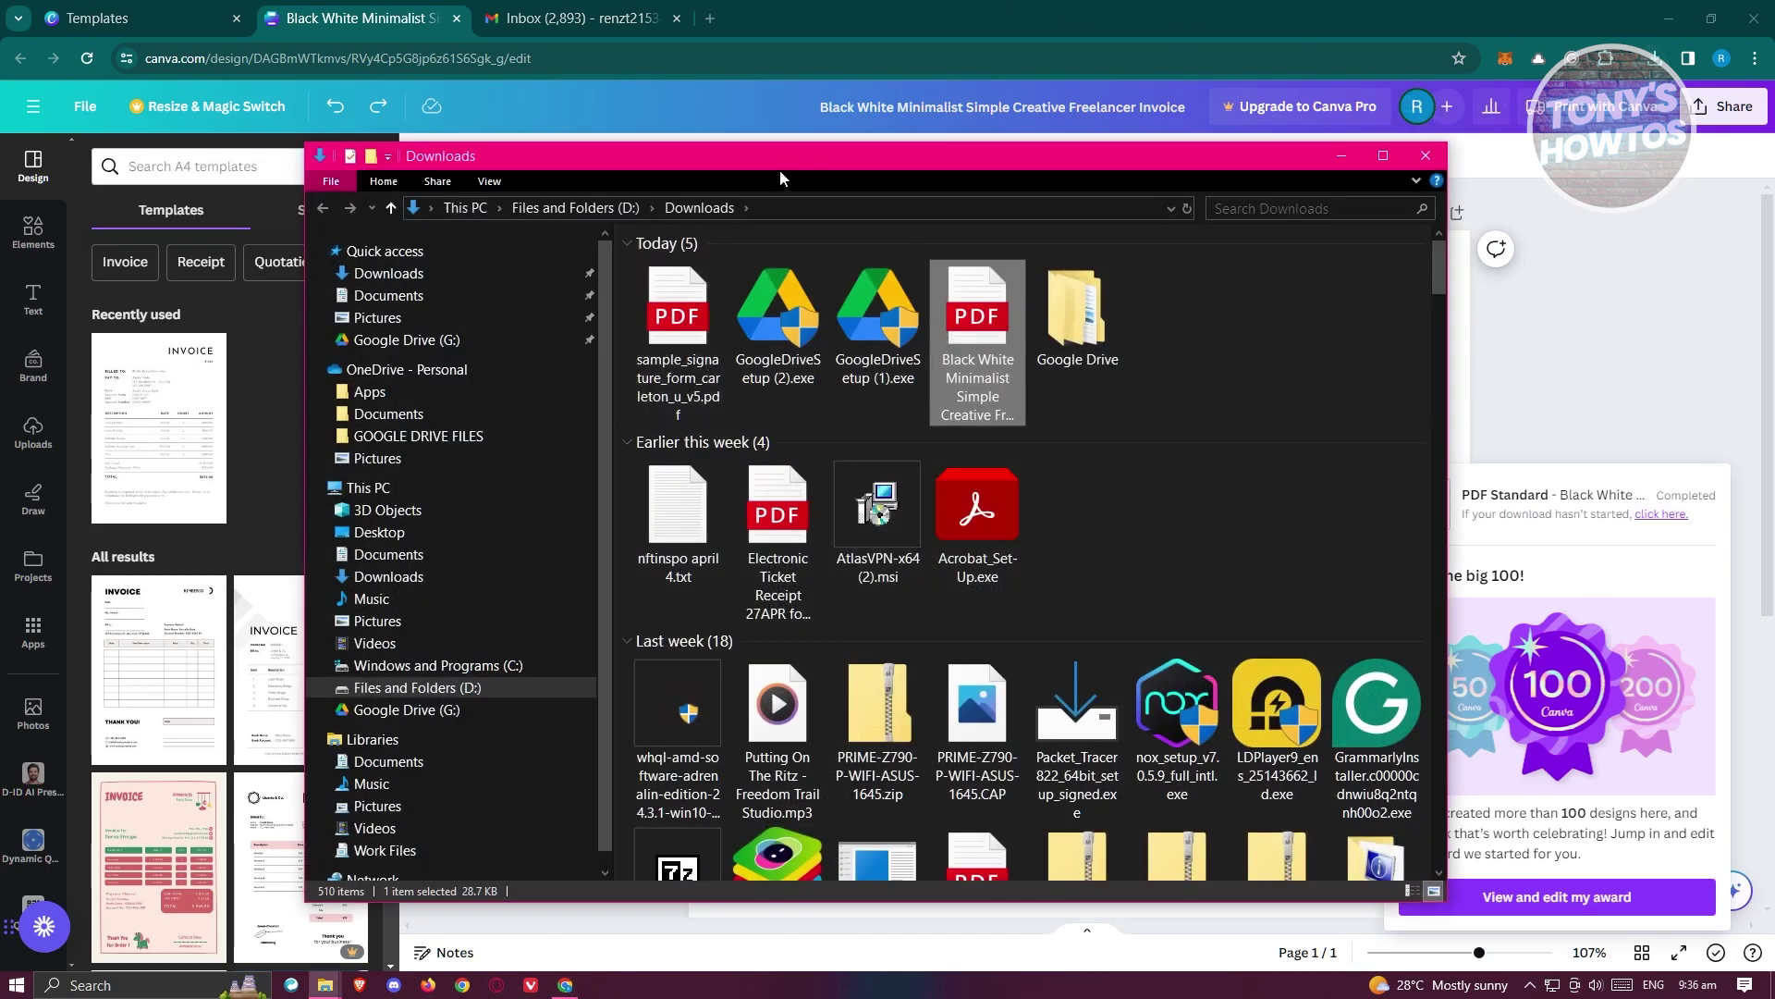
{"action": "left_click_drag", "start_coordinate": [780, 177], "coordinate": [728, 237]}
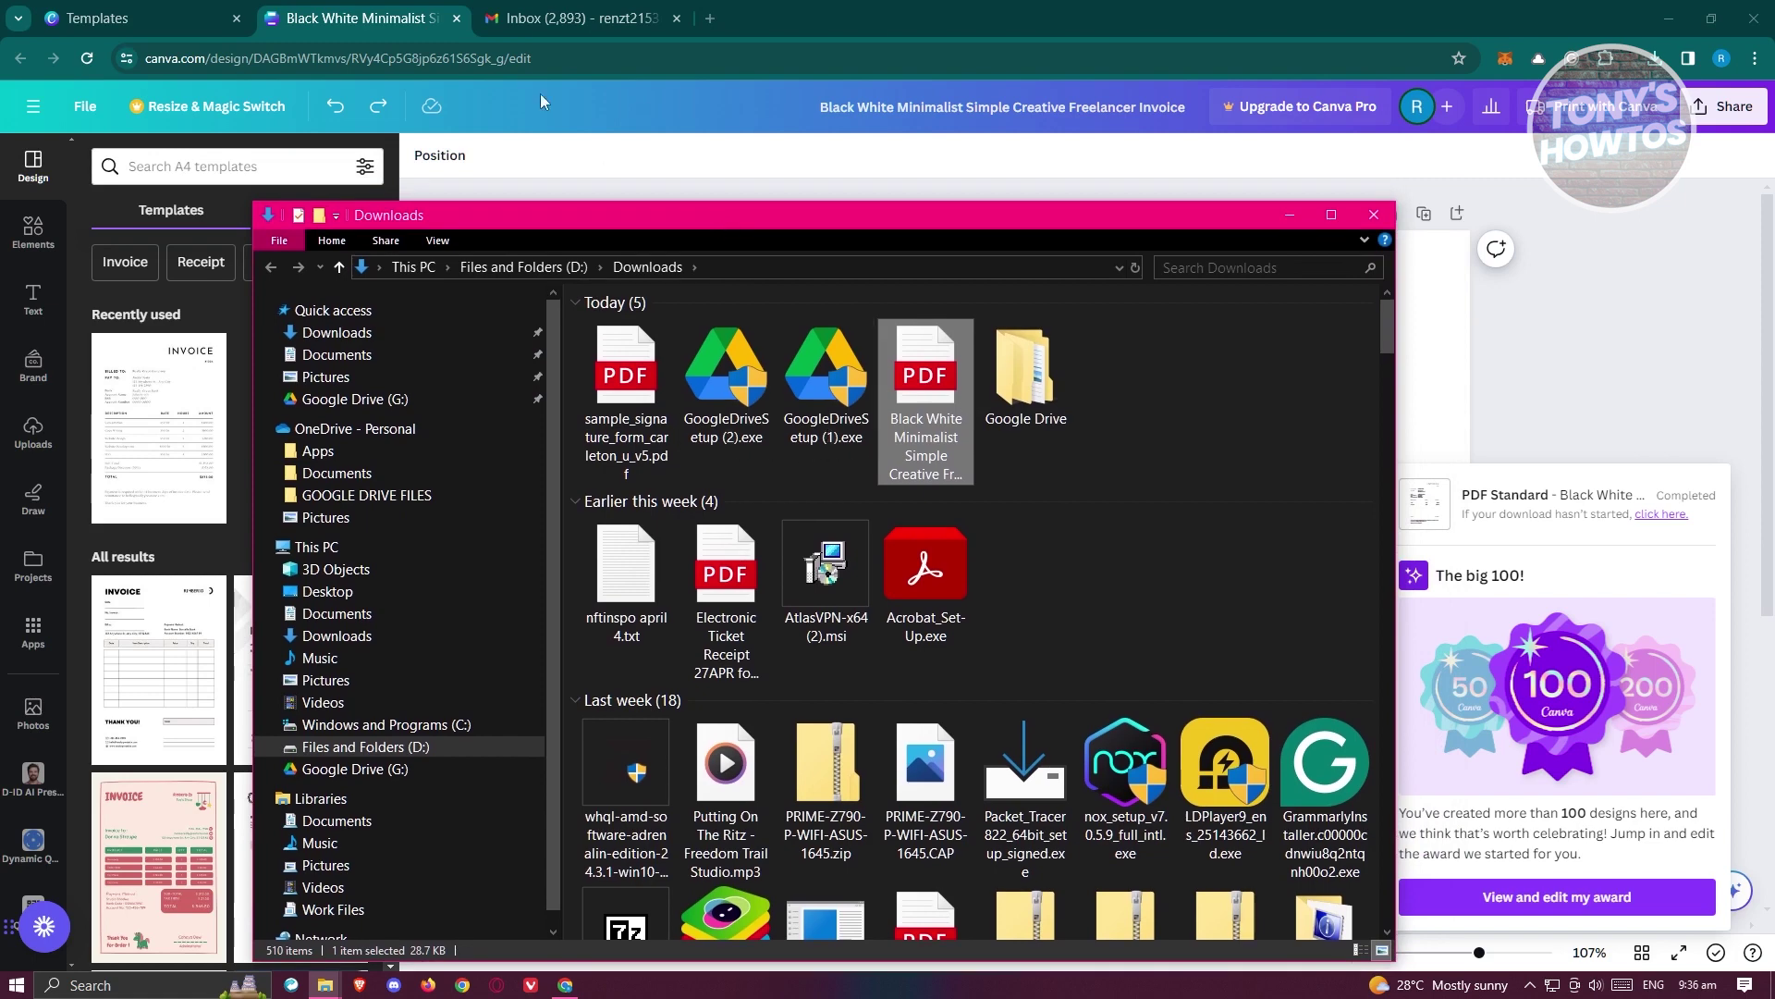
{"action": "left_click", "coordinate": [536, 14]}
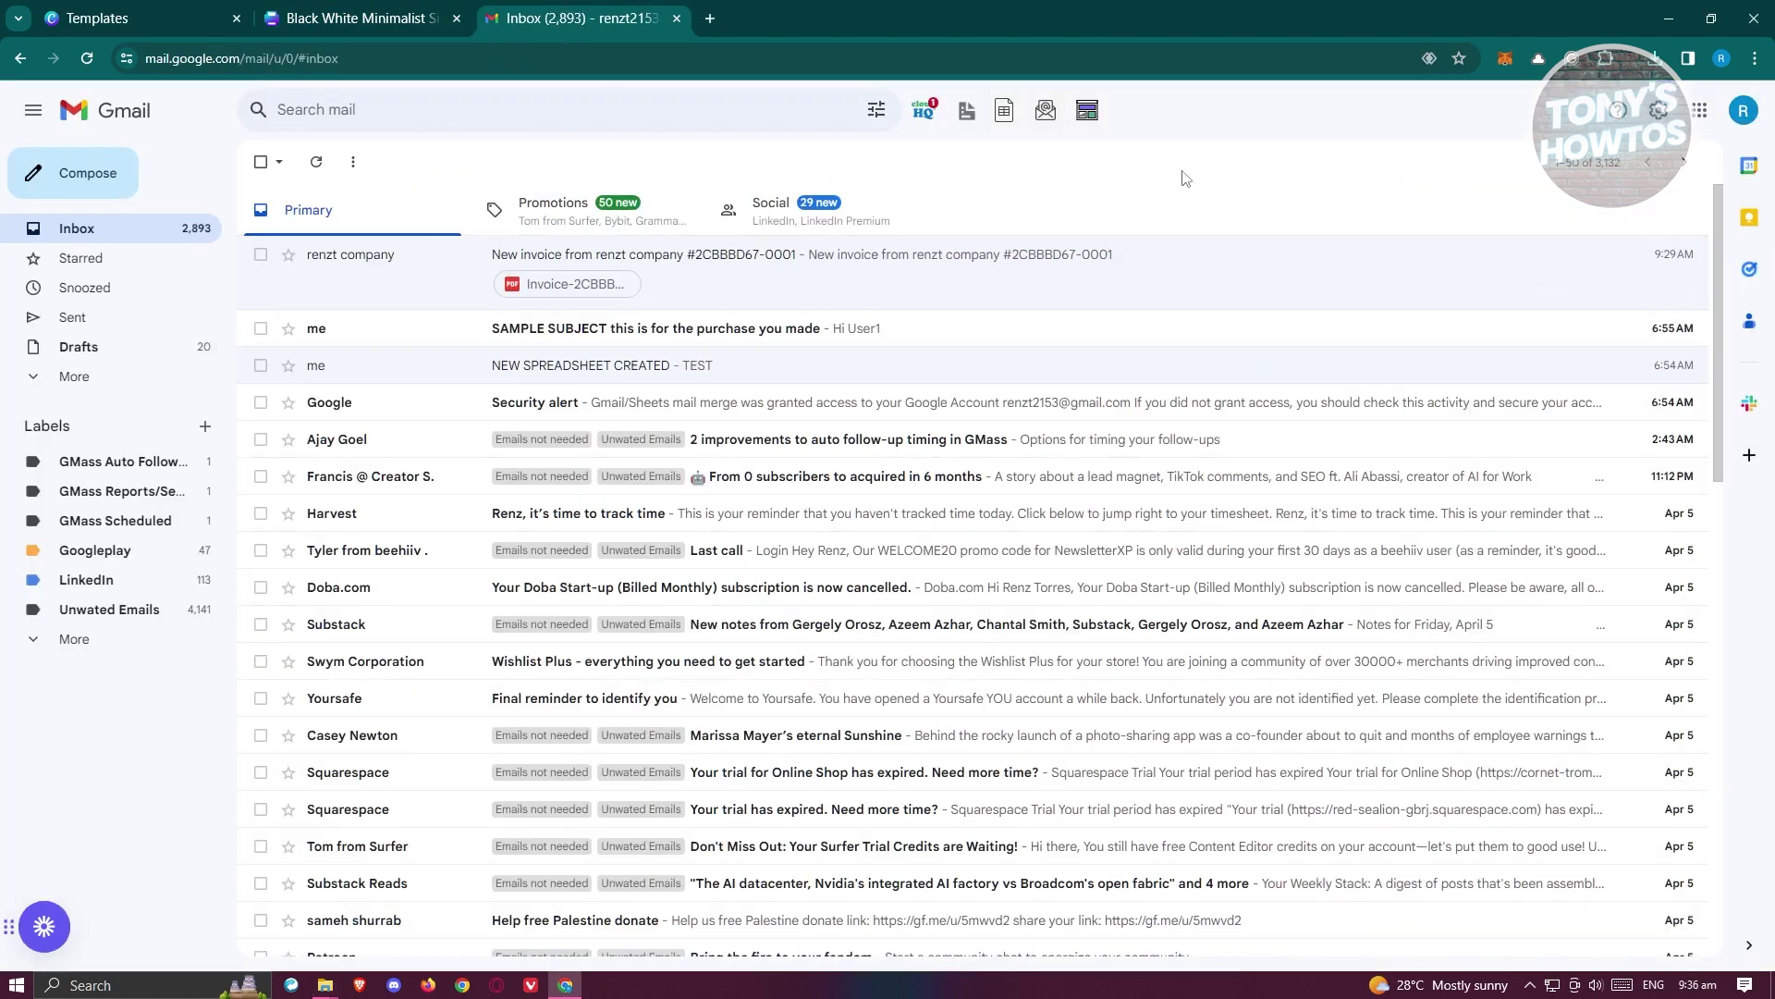
- Start a new Gmail message addressed to the client's suggested e-mail address
{"action": "left_click", "coordinate": [93, 176]}
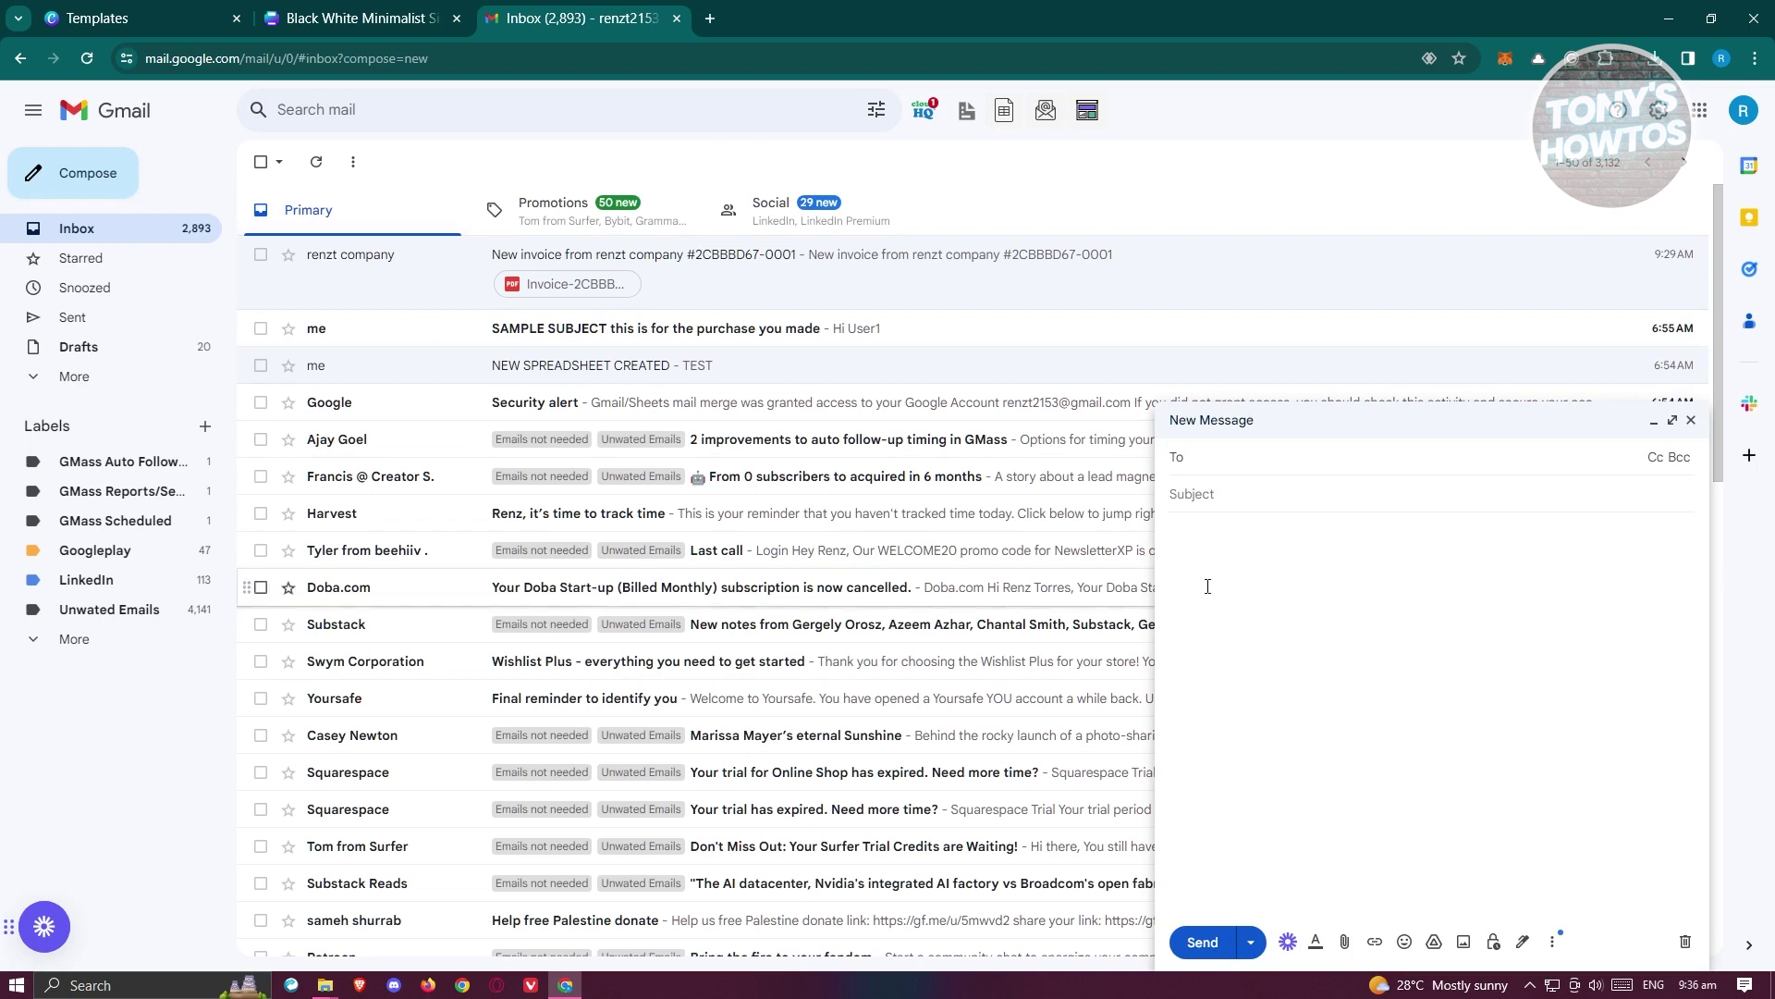
{"action": "left_click", "coordinate": [1287, 458]}
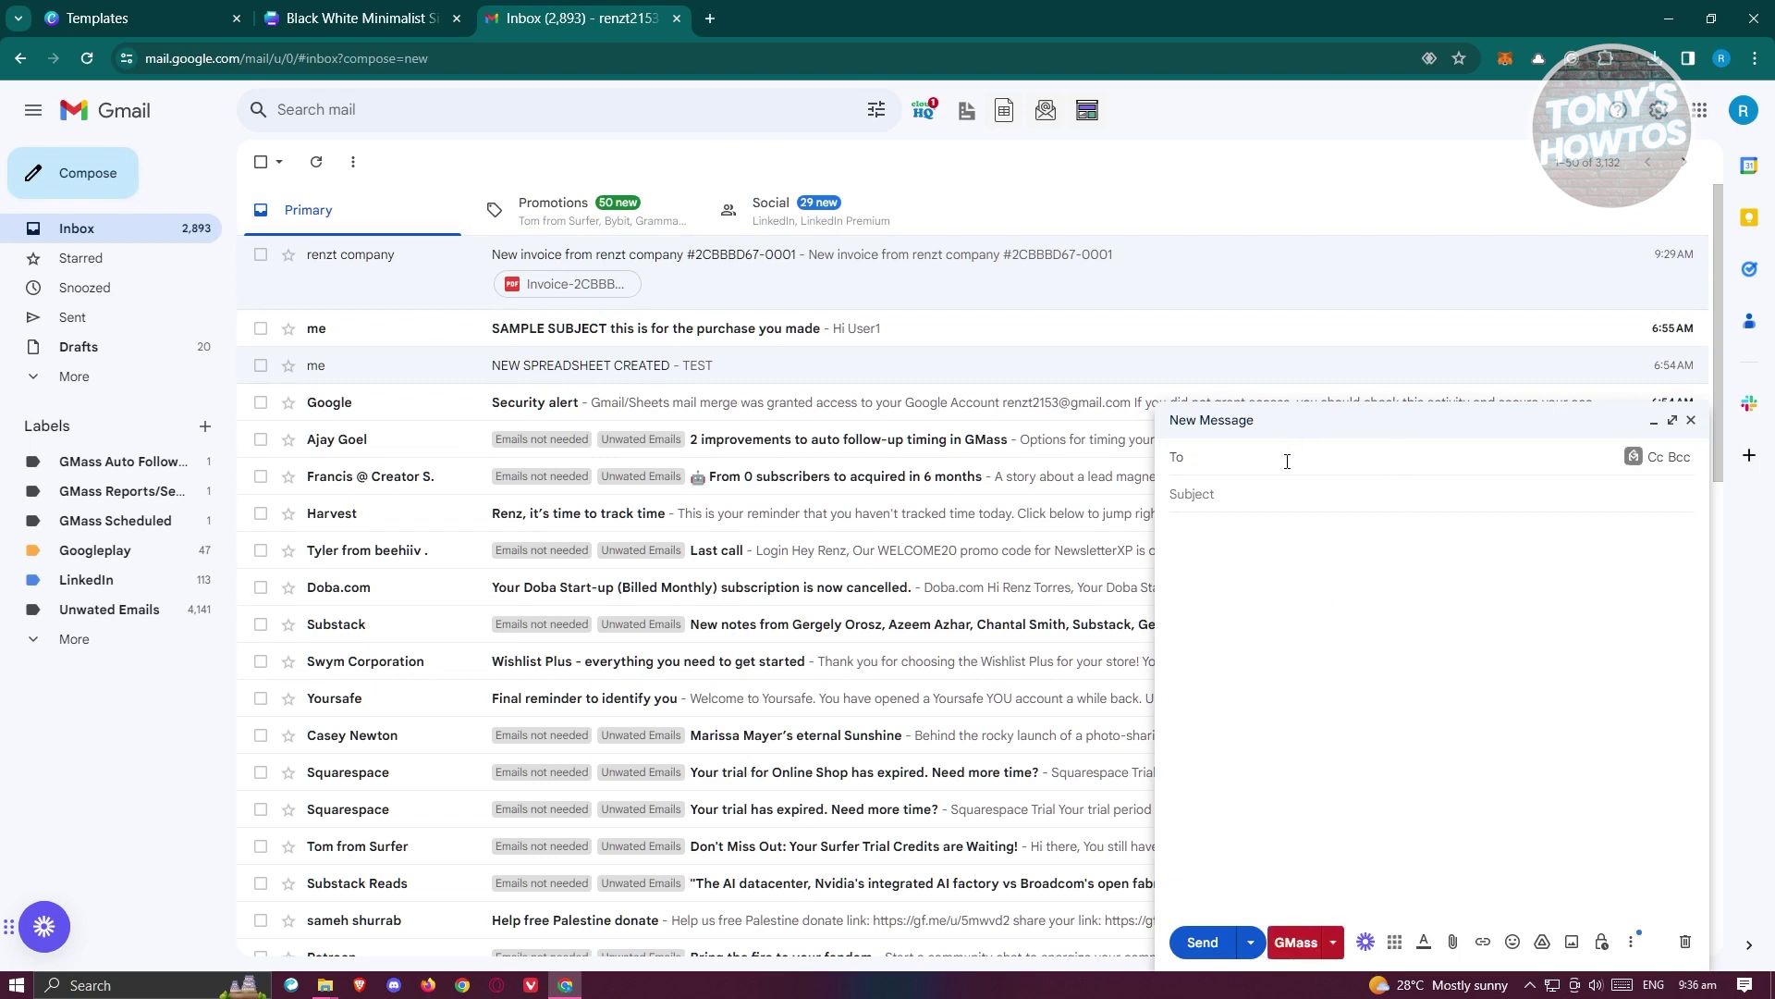
{"action": "type", "text": "renzt"}
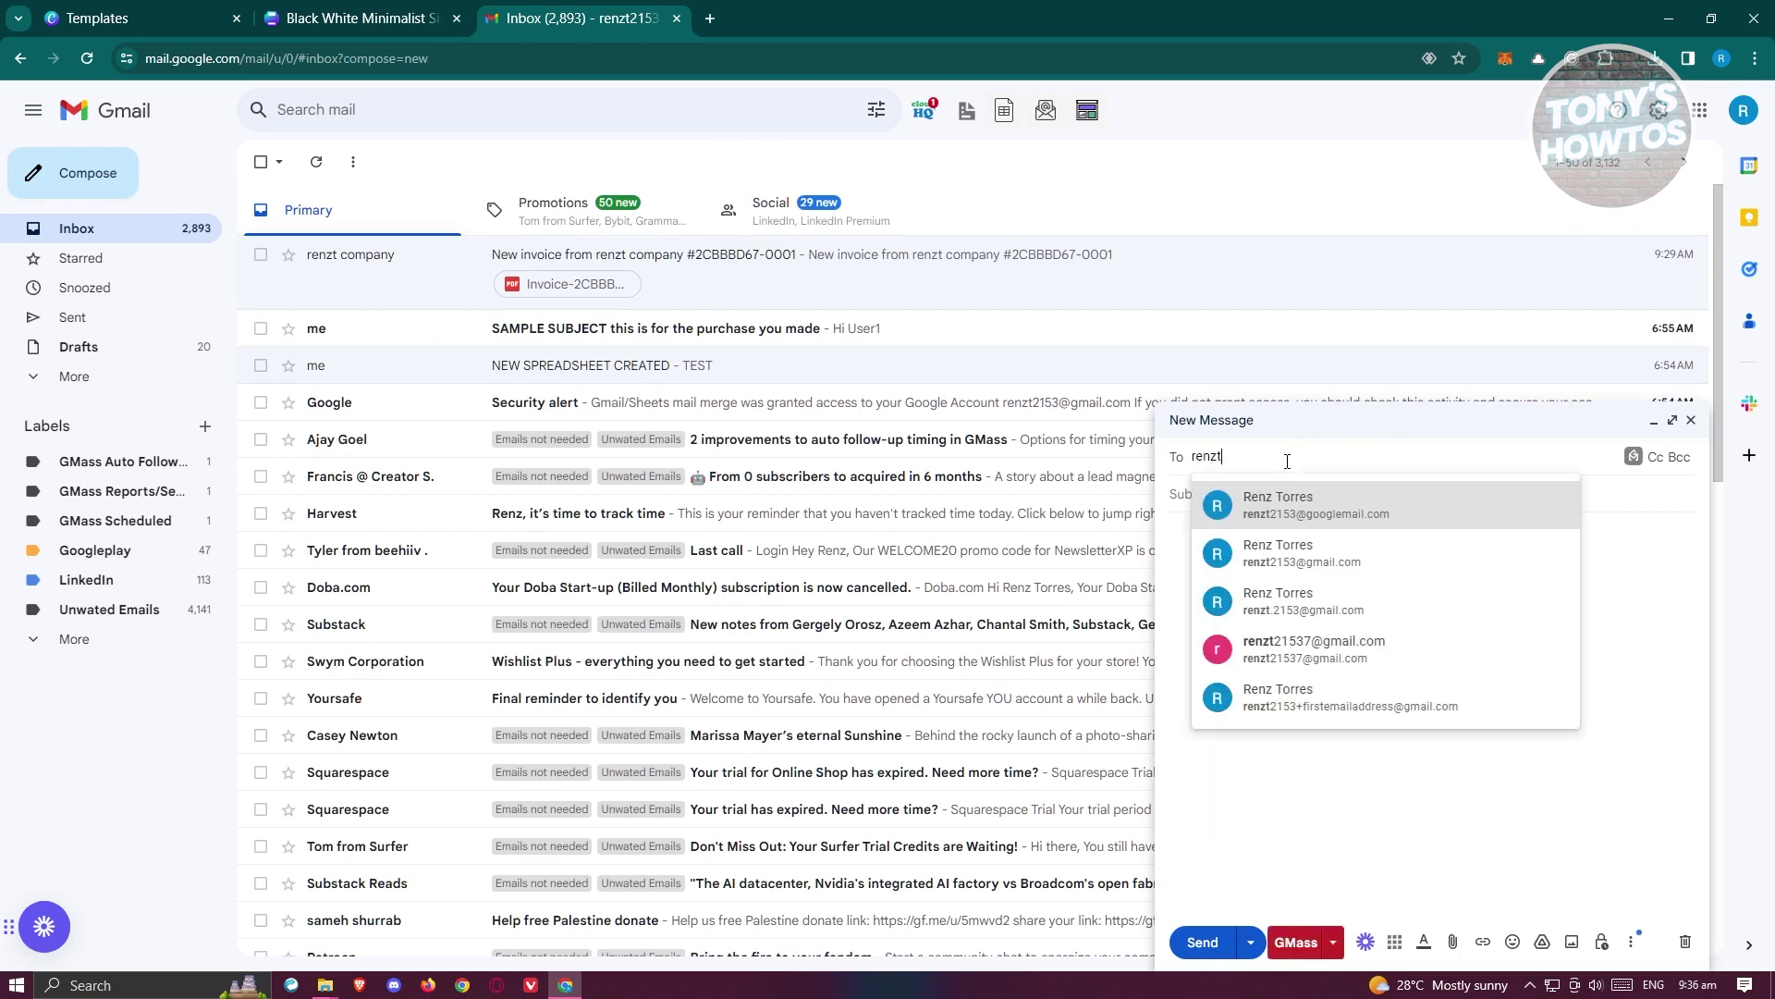
{"action": "left_click", "coordinate": [1309, 648]}
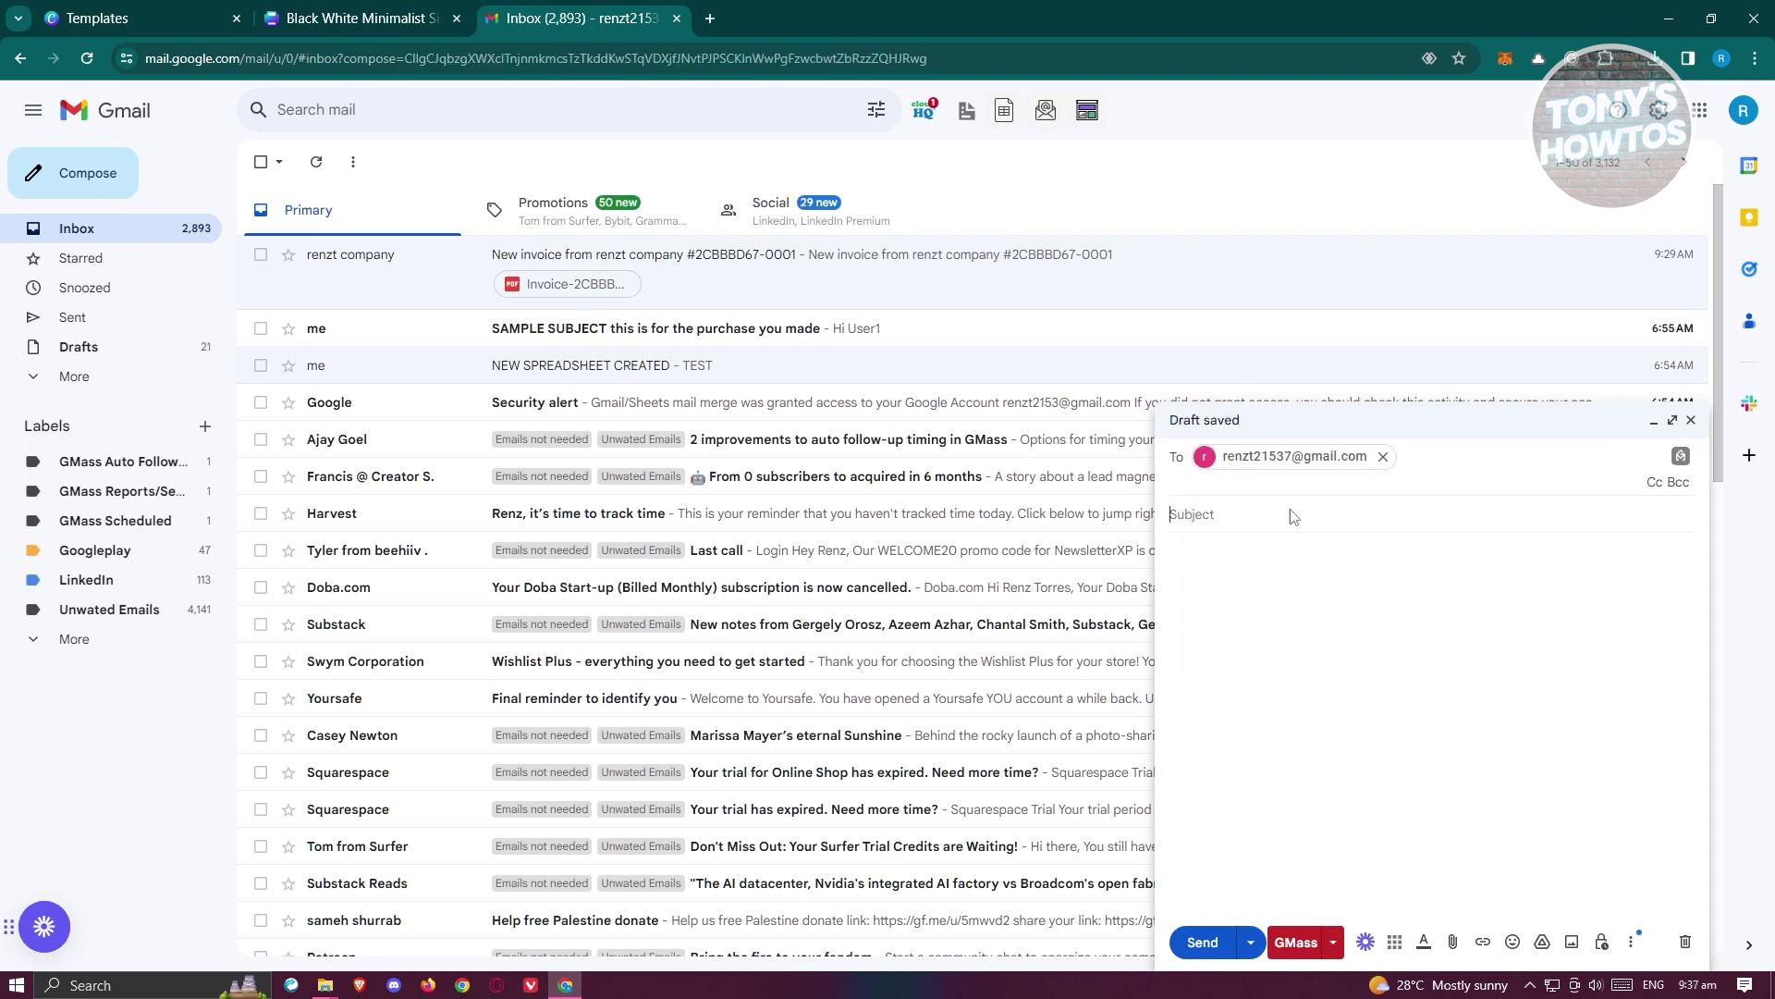
- Add subject MyCompany Invoice#123 and body "Here is the invoice. Thank you!", then reopen Downloads
{"action": "type", "text": "MyCompany Invoice#123"}
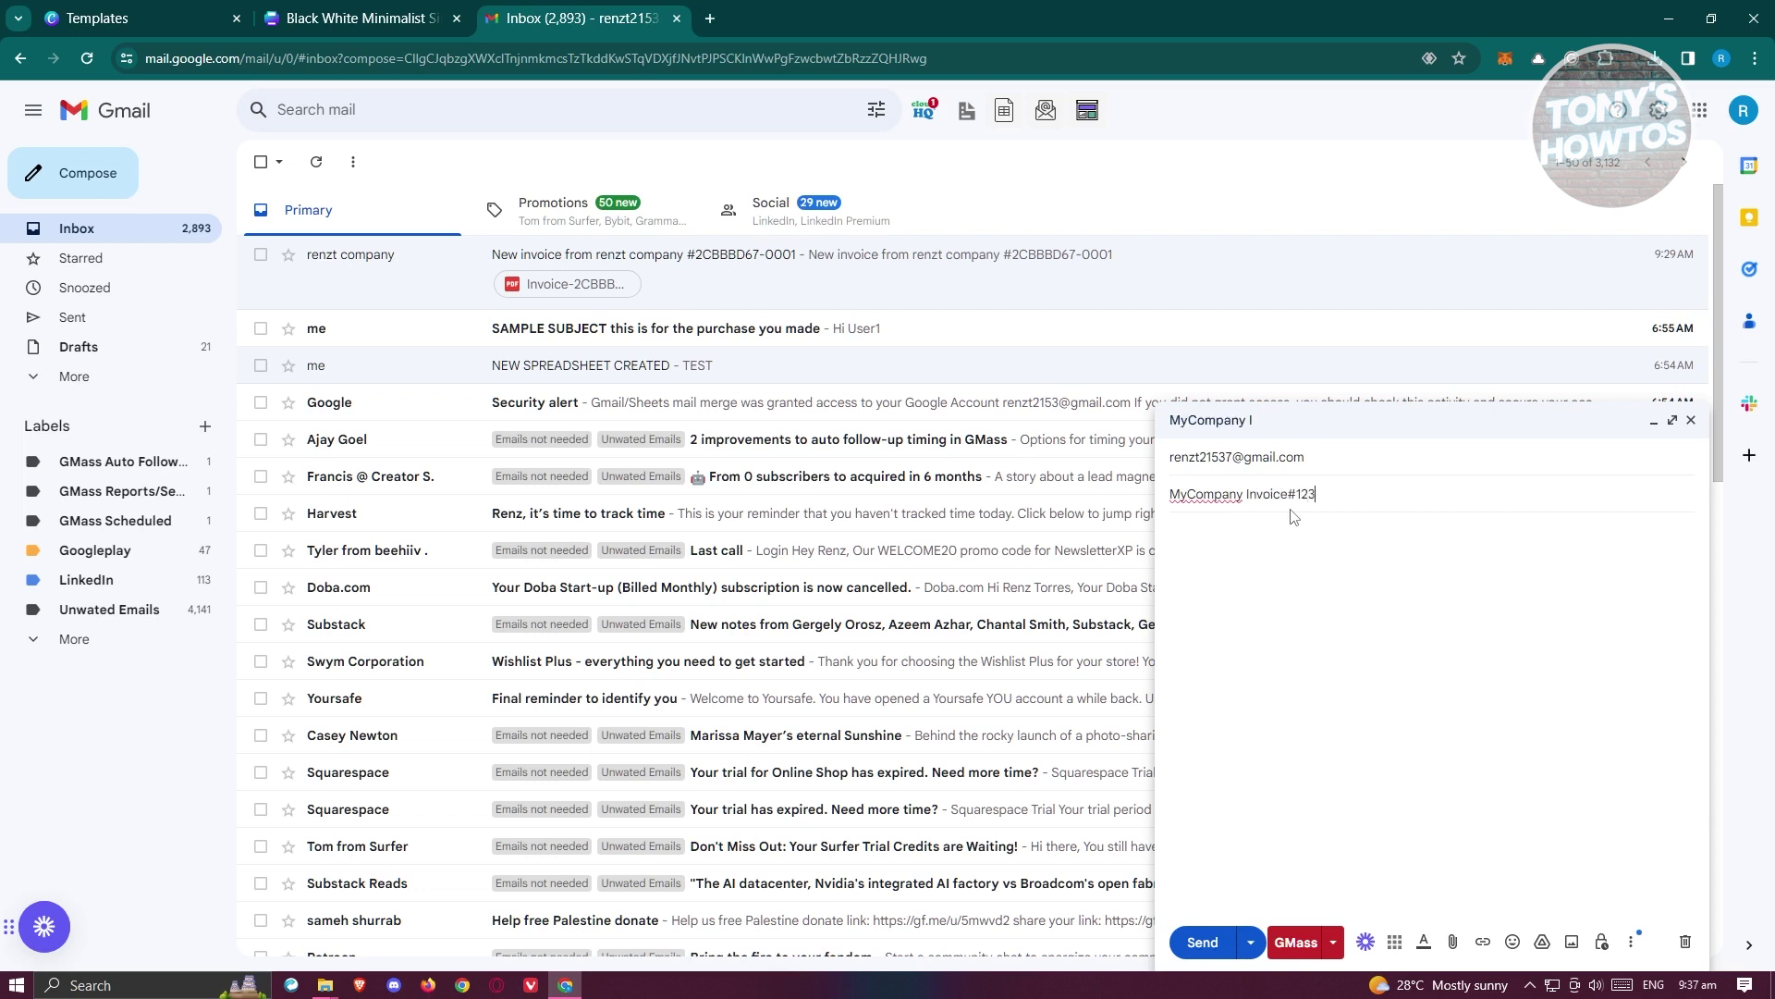
{"action": "left_click", "coordinate": [1285, 552]}
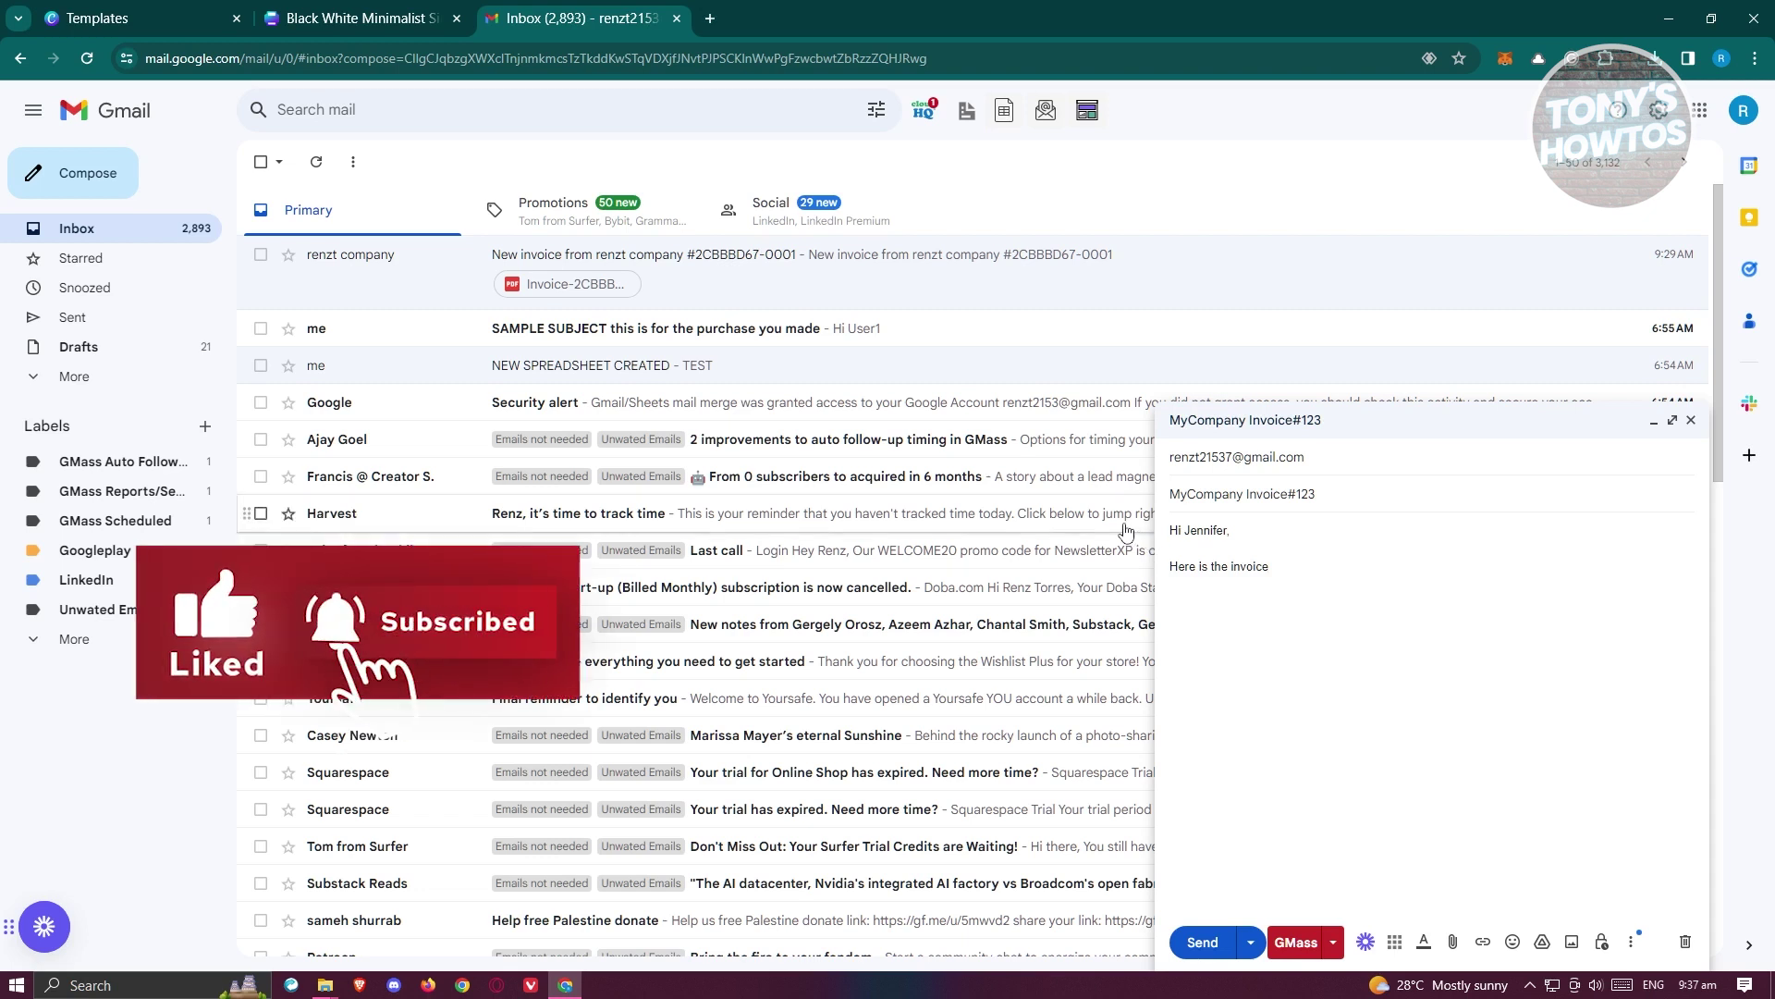
{"action": "type", "text": ". Thank you!"}
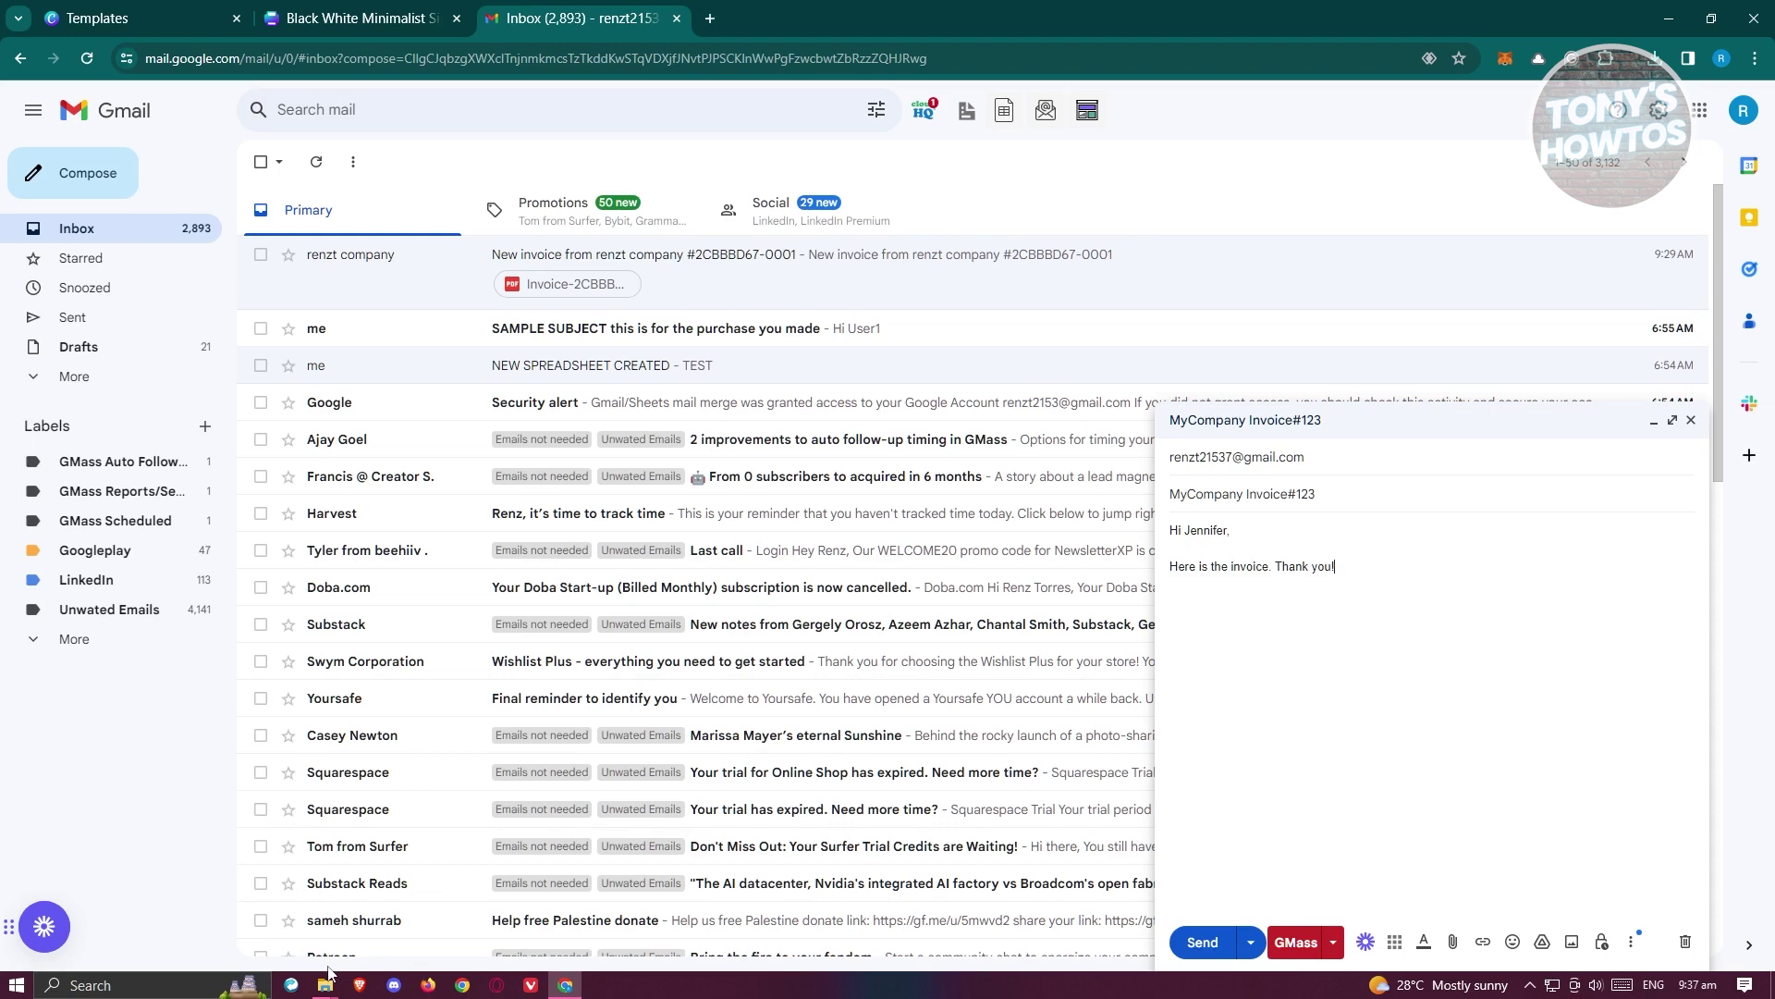
{"action": "mouse_move", "coordinate": [324, 993]}
{"action": "left_click", "coordinate": [390, 842]}
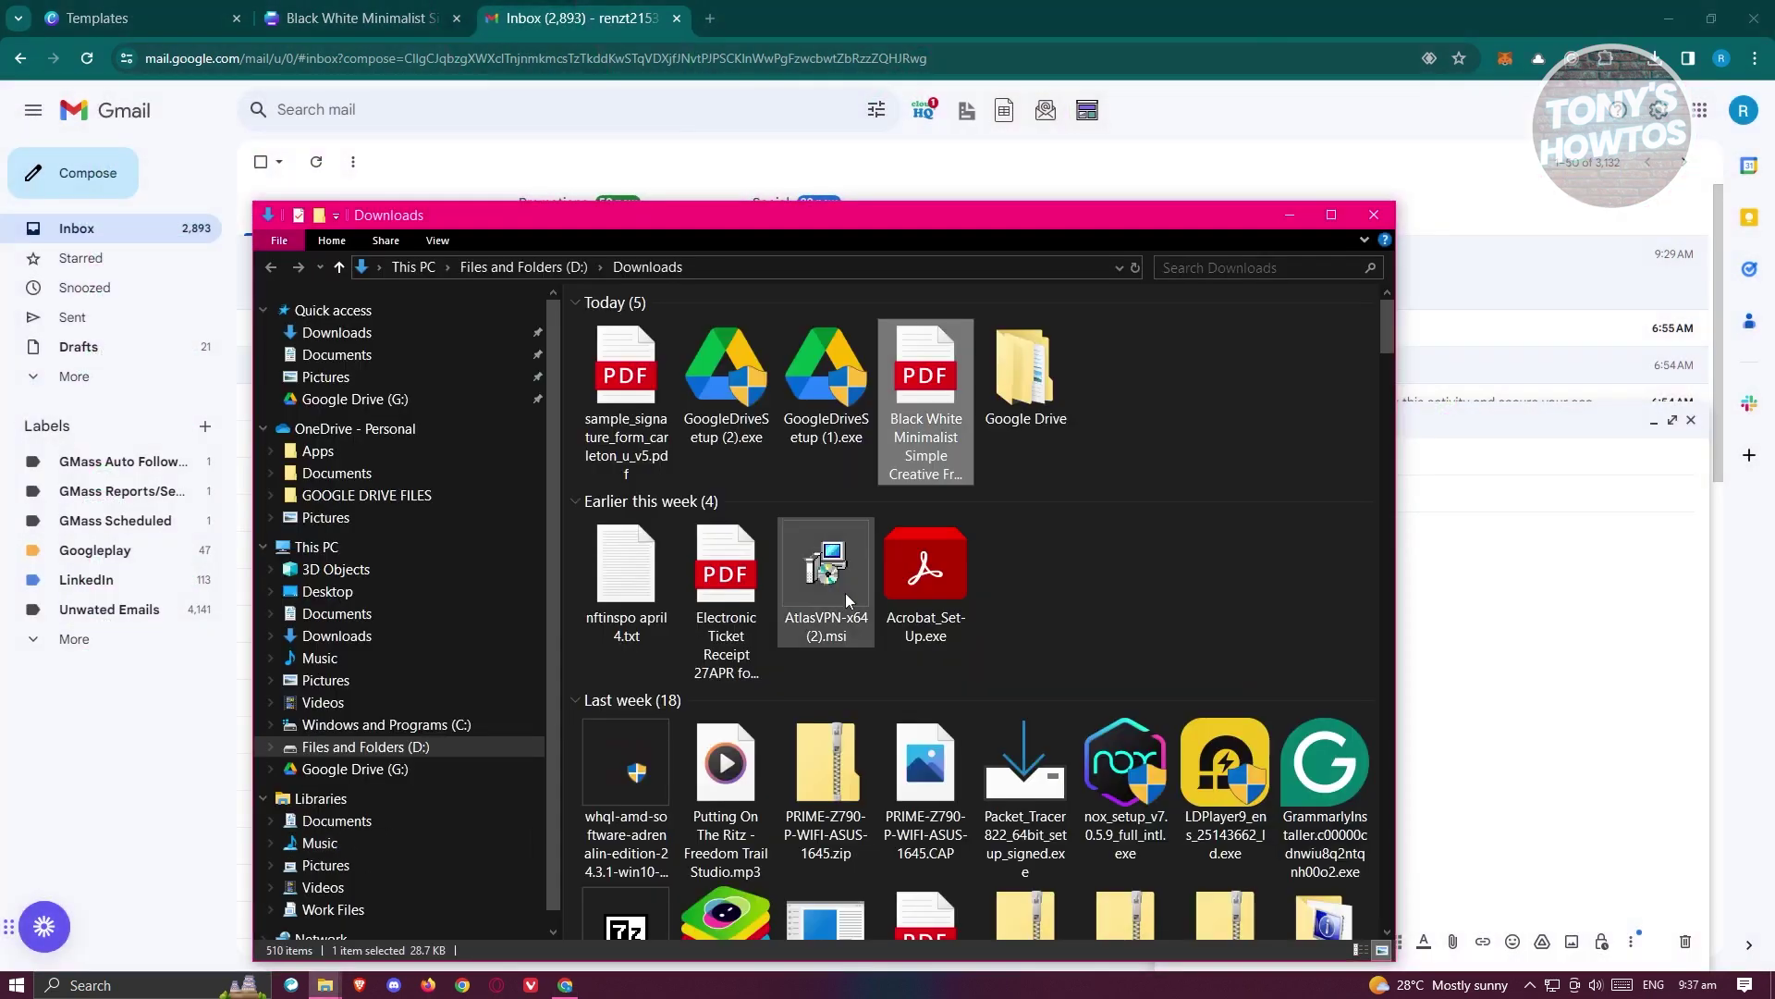
- Rename the invoice PDF to 'MyCopany Invoice123 for' plus the client's name
{"action": "left_click_drag", "start_coordinate": [941, 227], "coordinate": [678, 145]}
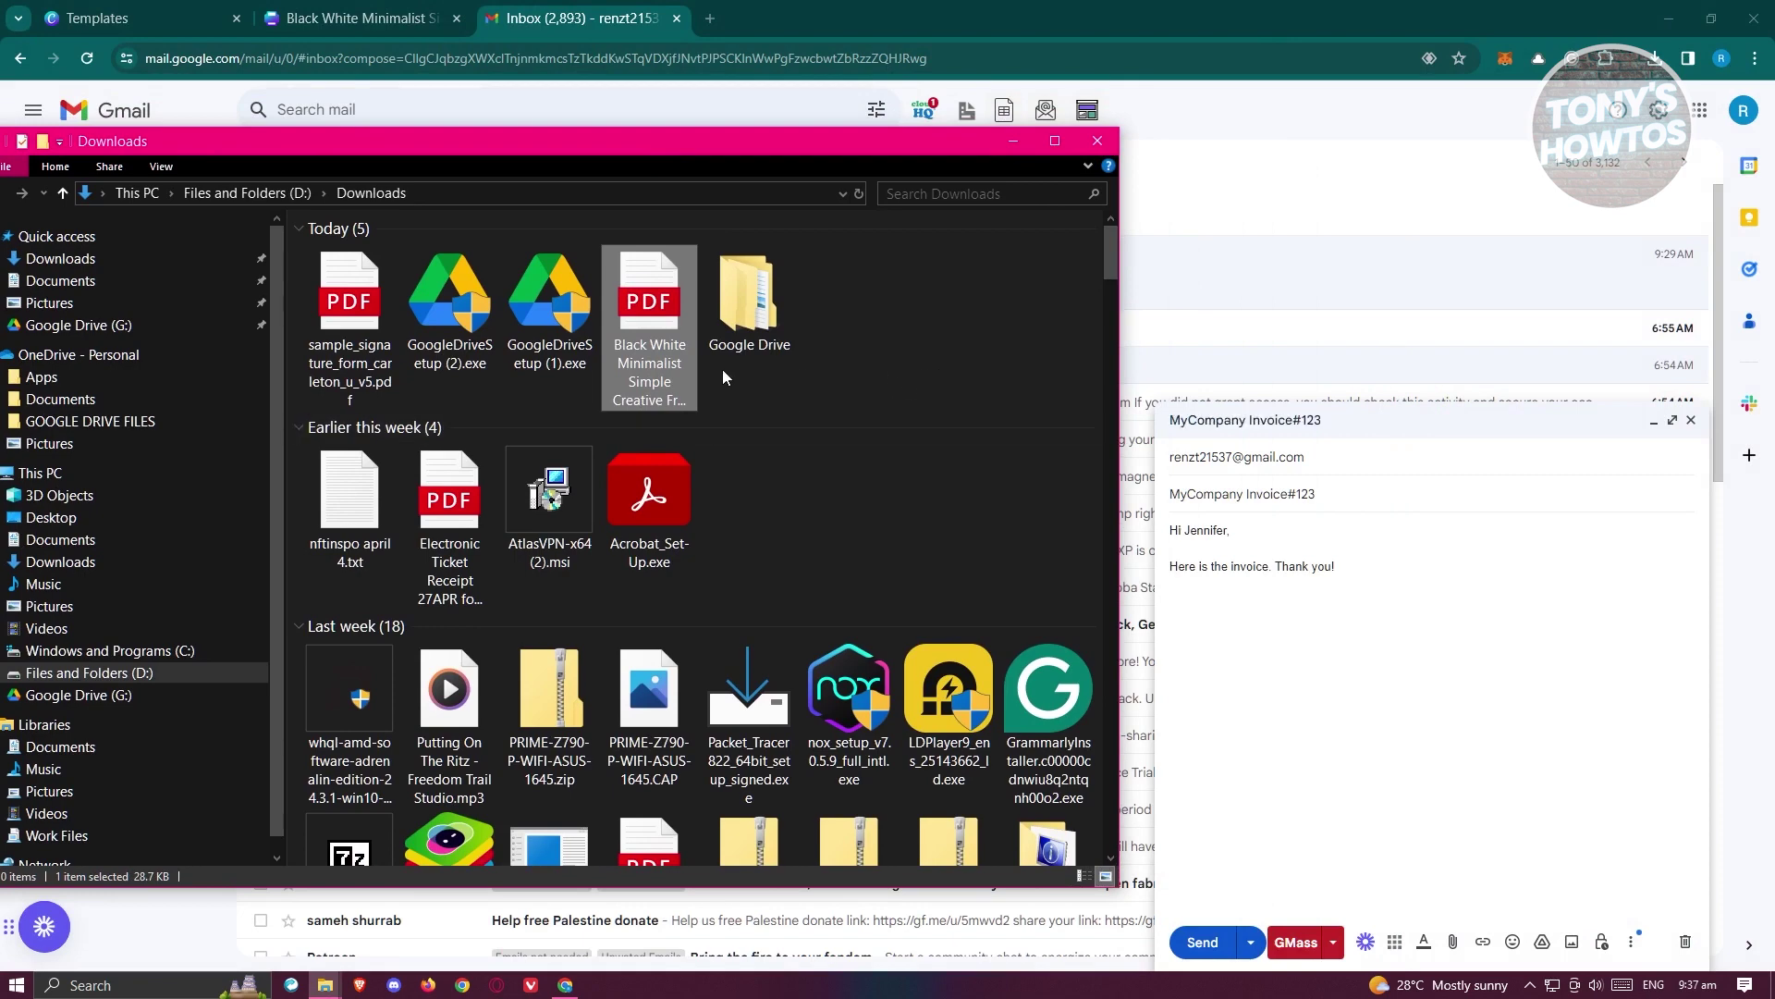
{"action": "right_click", "coordinate": [658, 364]}
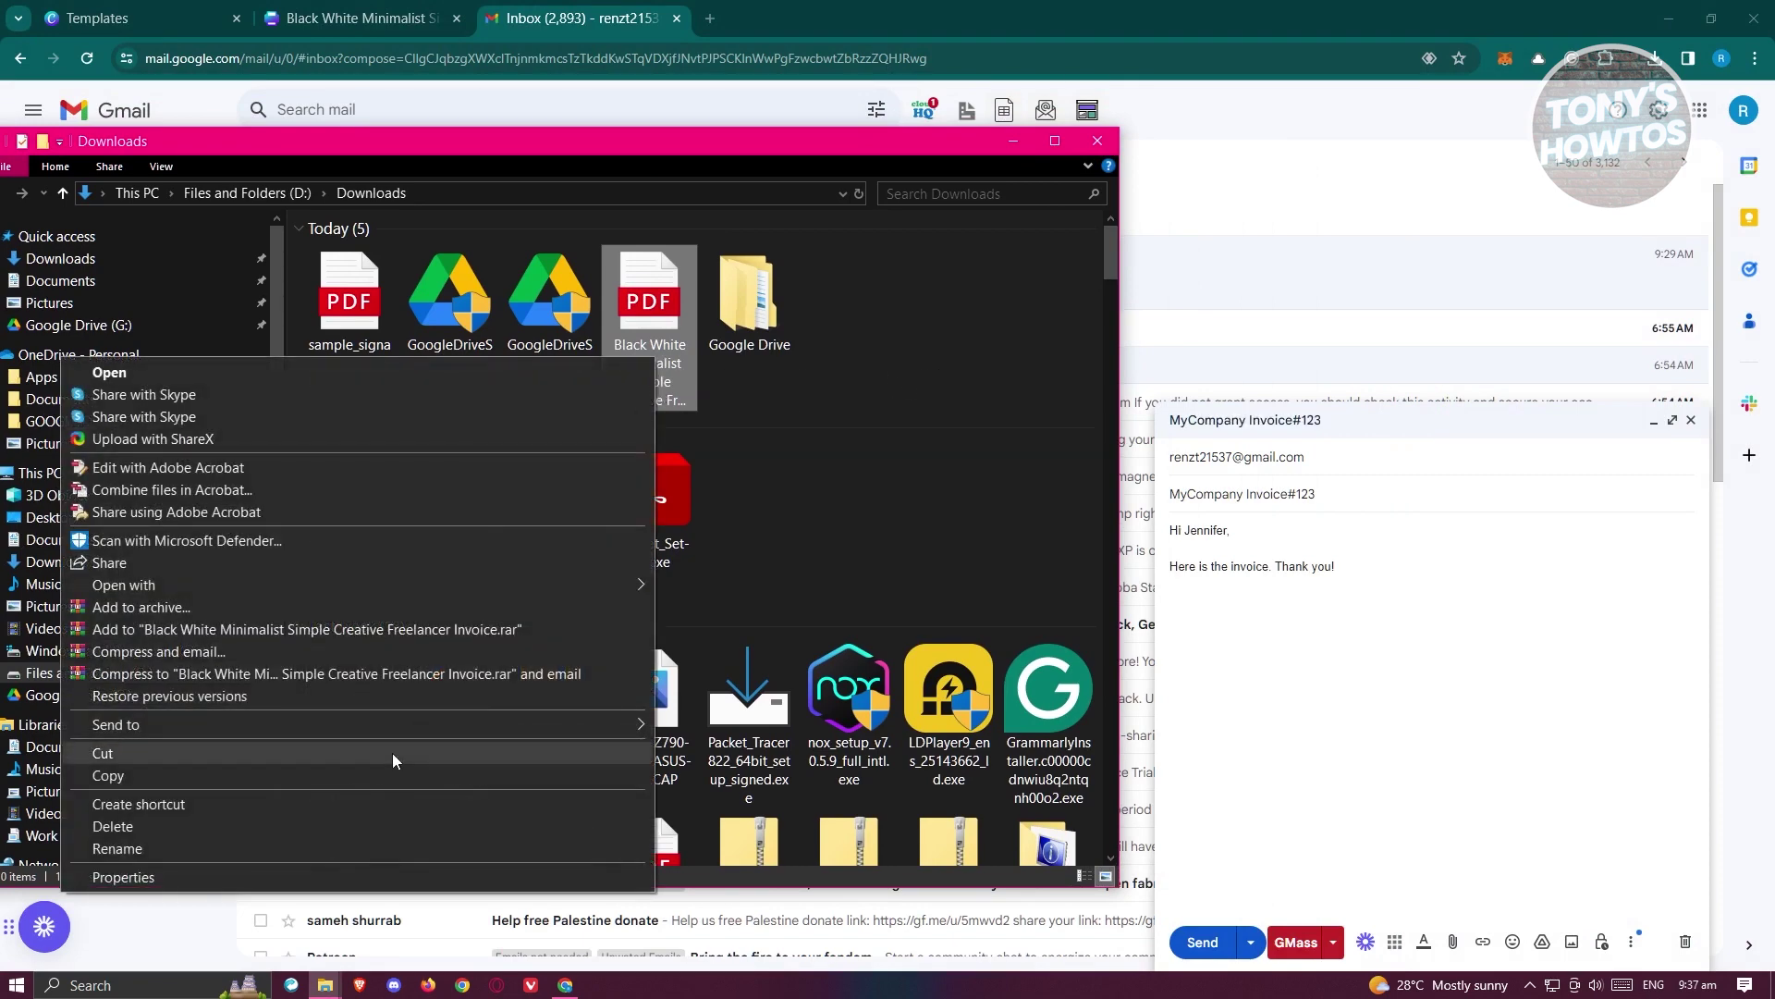
{"action": "left_click", "coordinate": [270, 849]}
{"action": "type", "text": "My"}
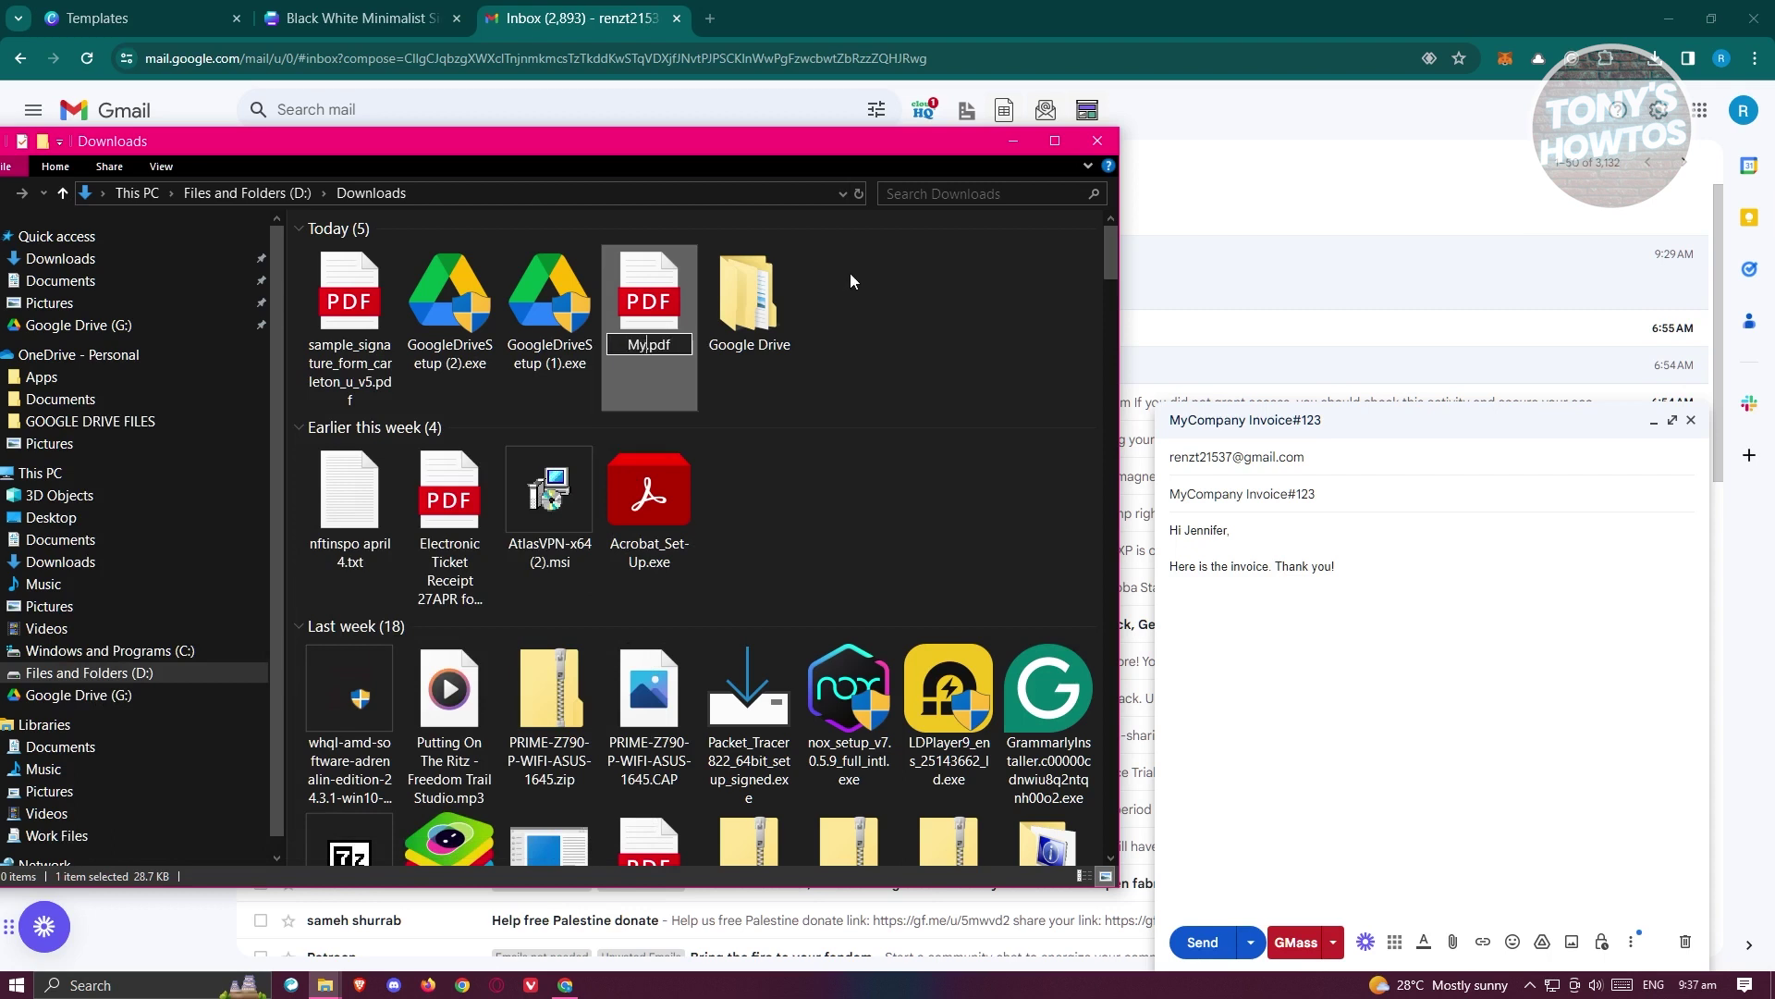
{"action": "type", "text": "C"}
{"action": "type", "text": "opany"}
{"action": "type", "text": " Invoice"}
{"action": "type", "text": "123"}
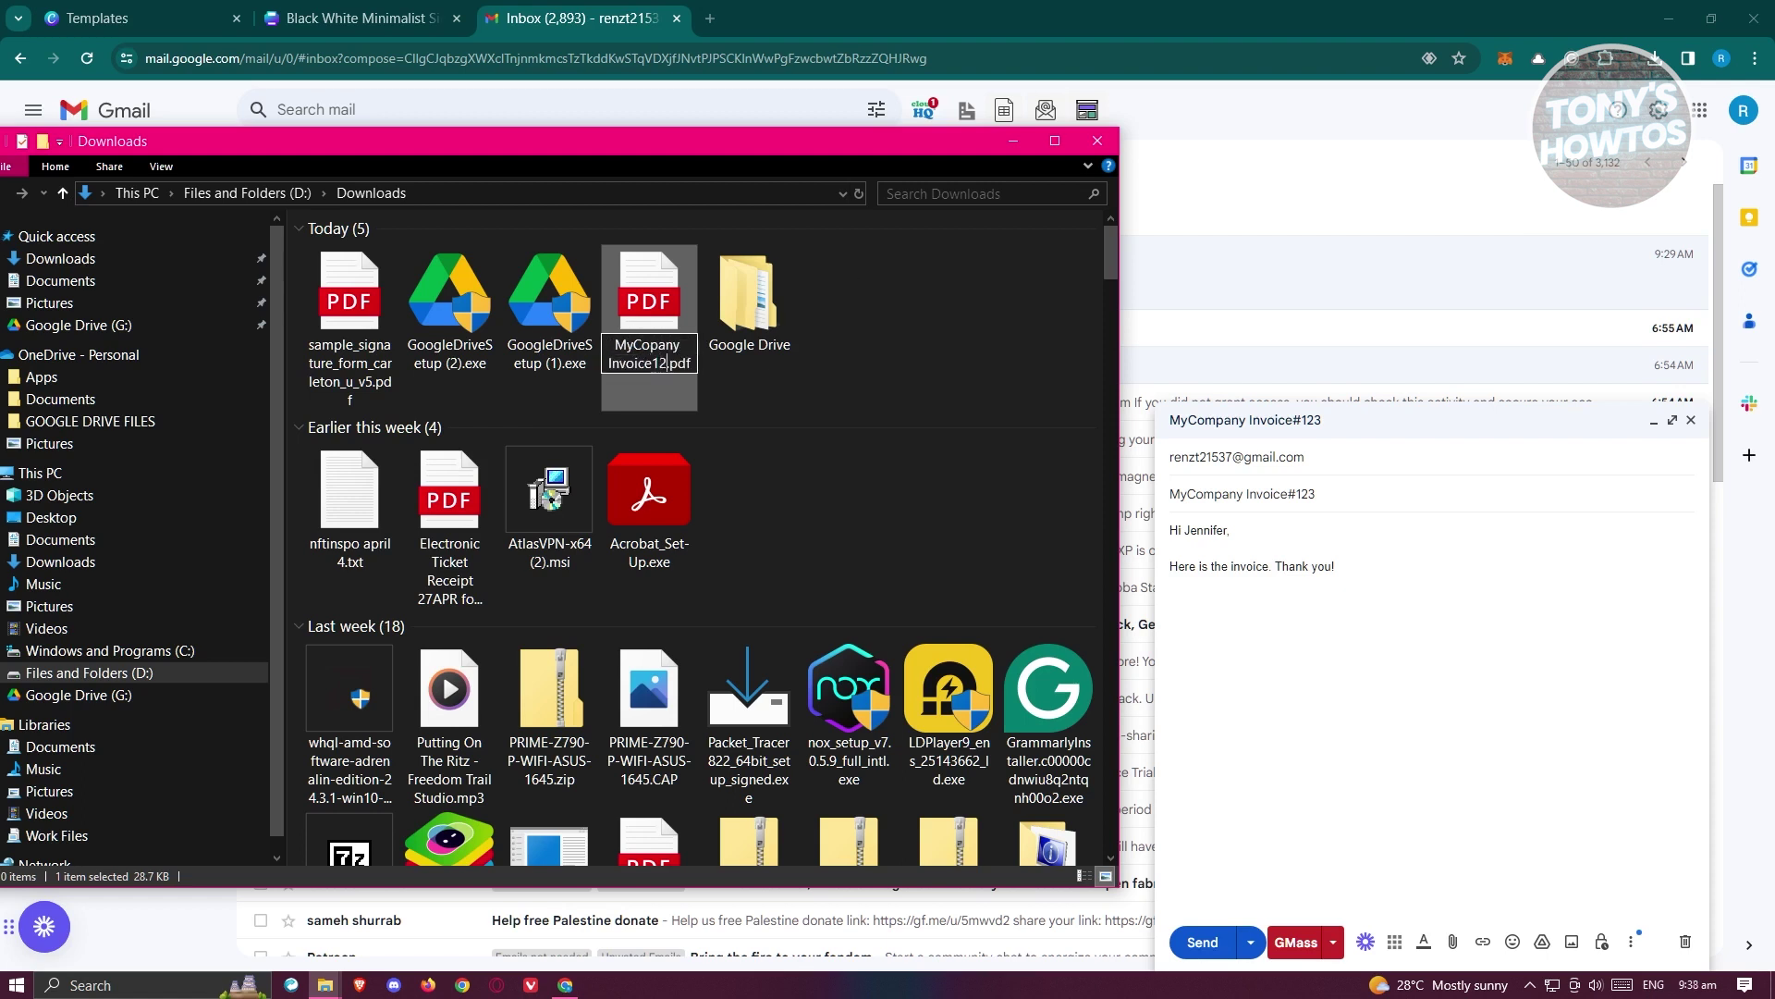
{"action": "type", "text": " for Jennfier"}
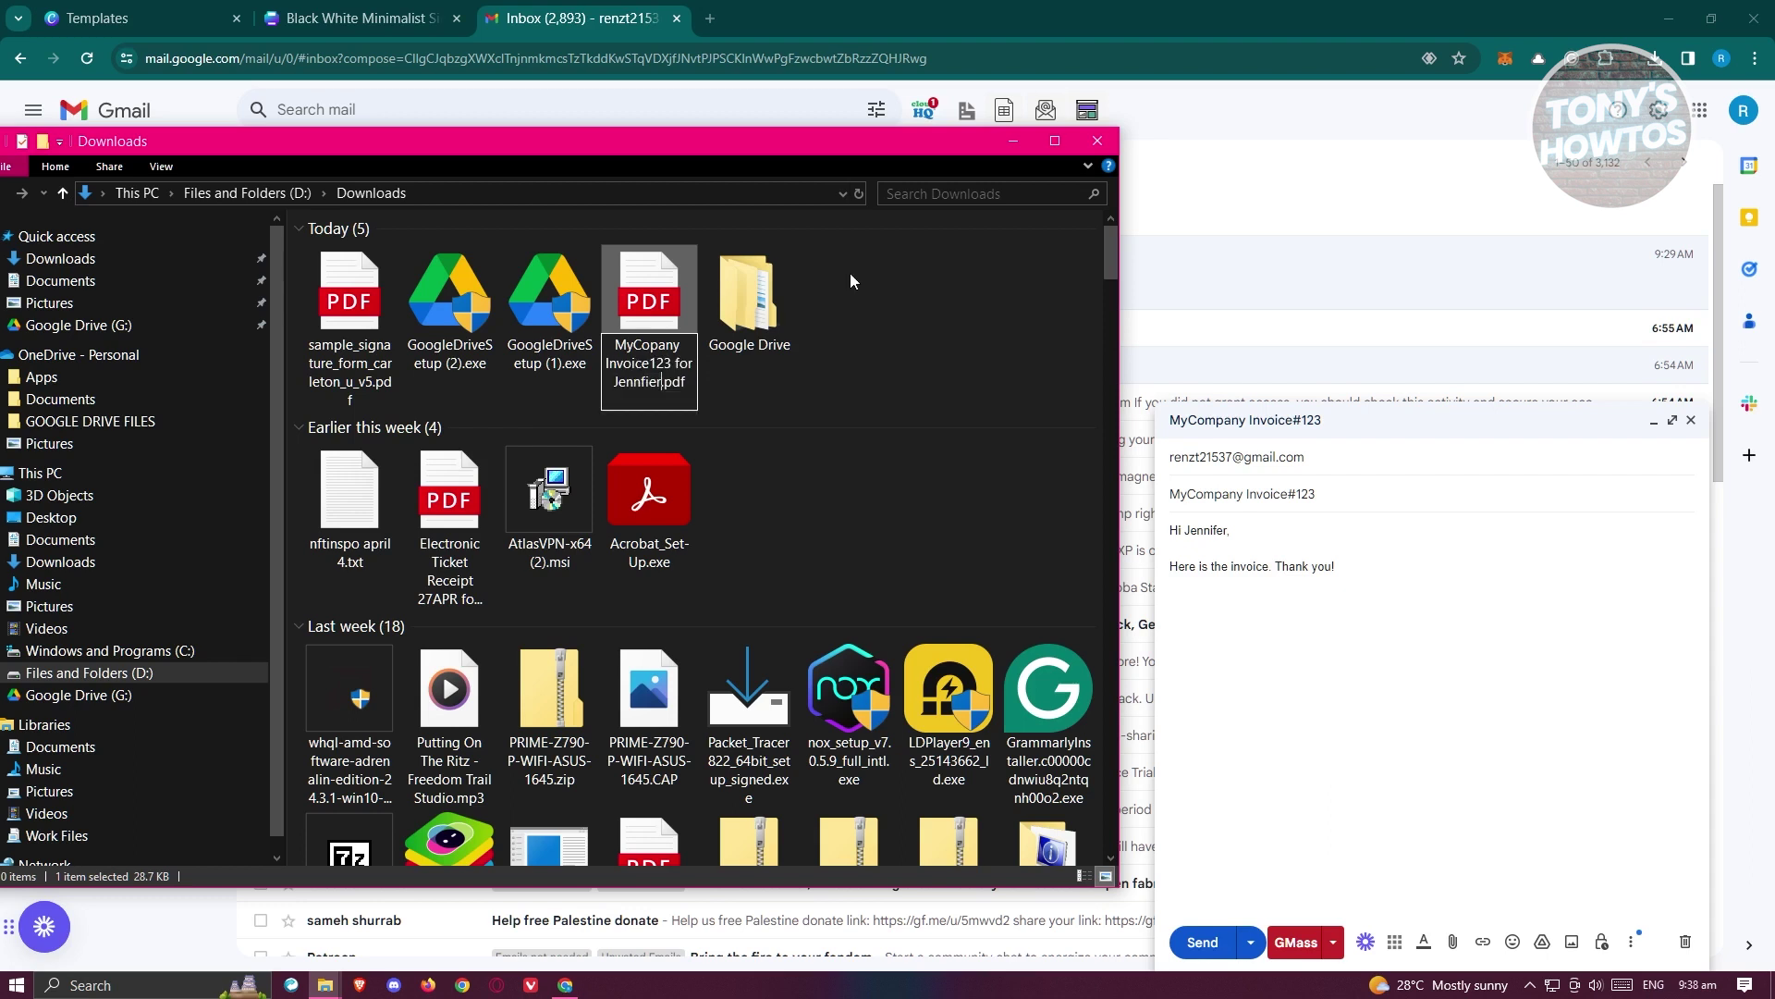
{"action": "left_click", "coordinate": [650, 386]}
{"action": "key", "text": "BackSpace"}
{"action": "key", "text": "Right"}
{"action": "type", "text": "f"}
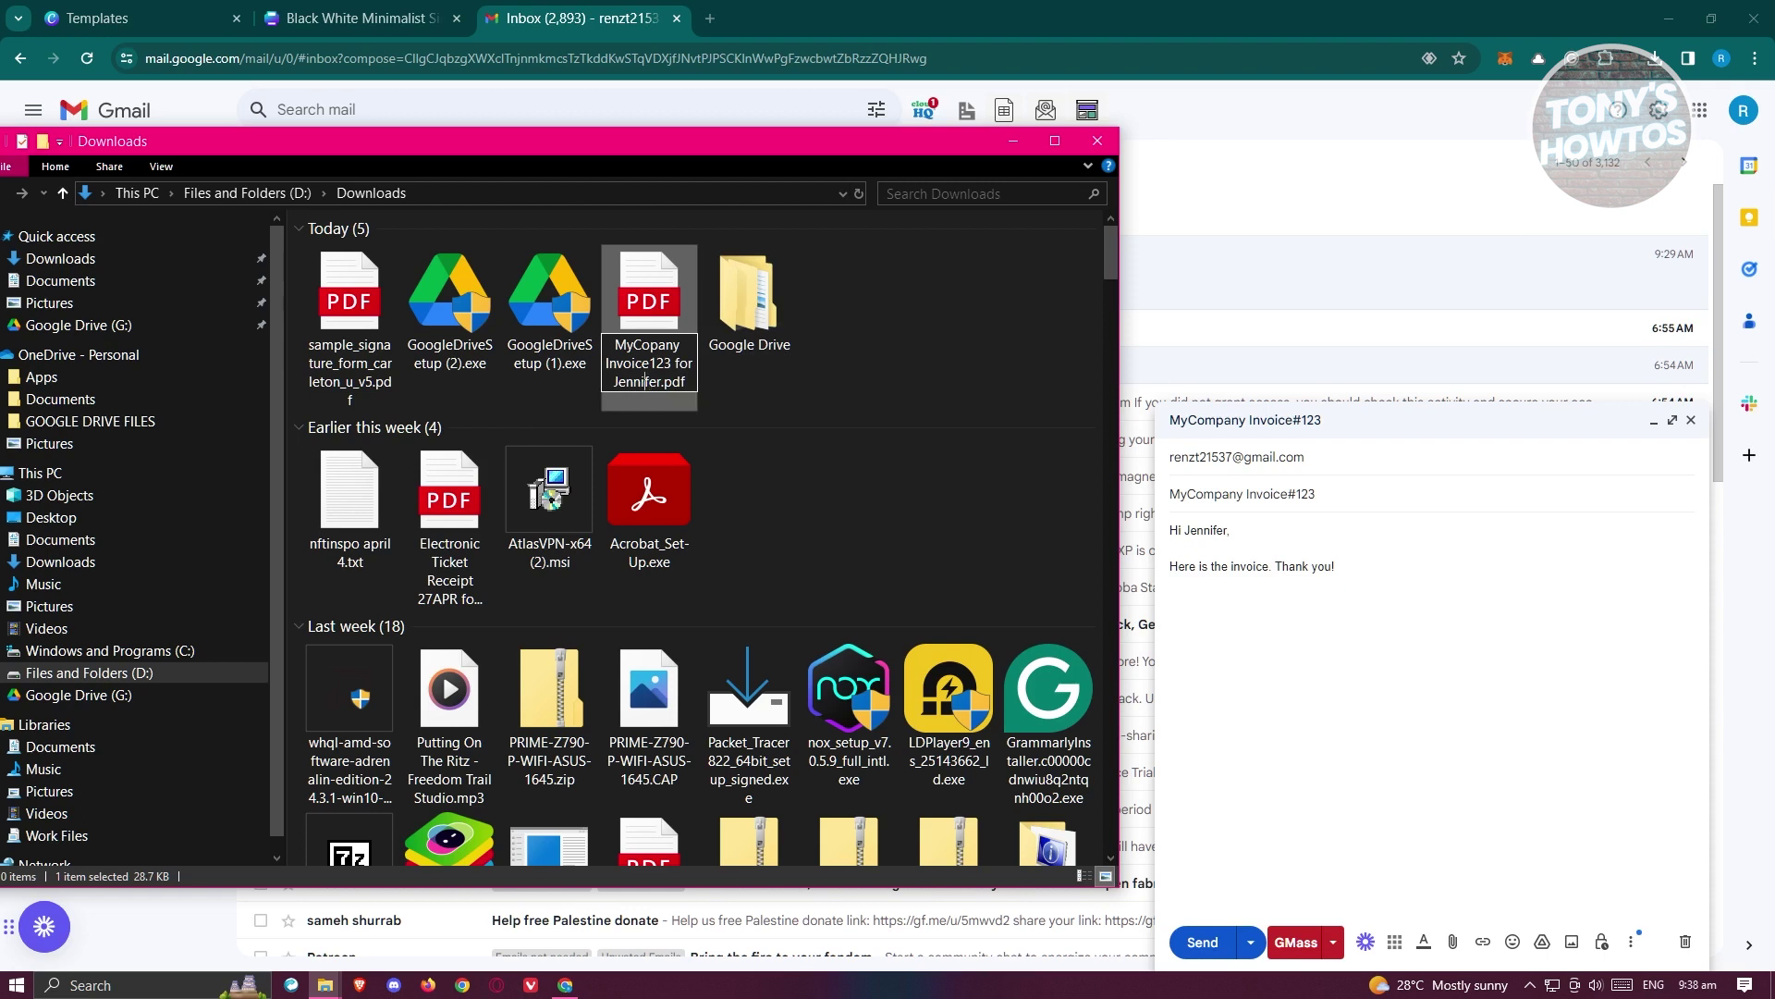
{"action": "key", "text": "Return"}
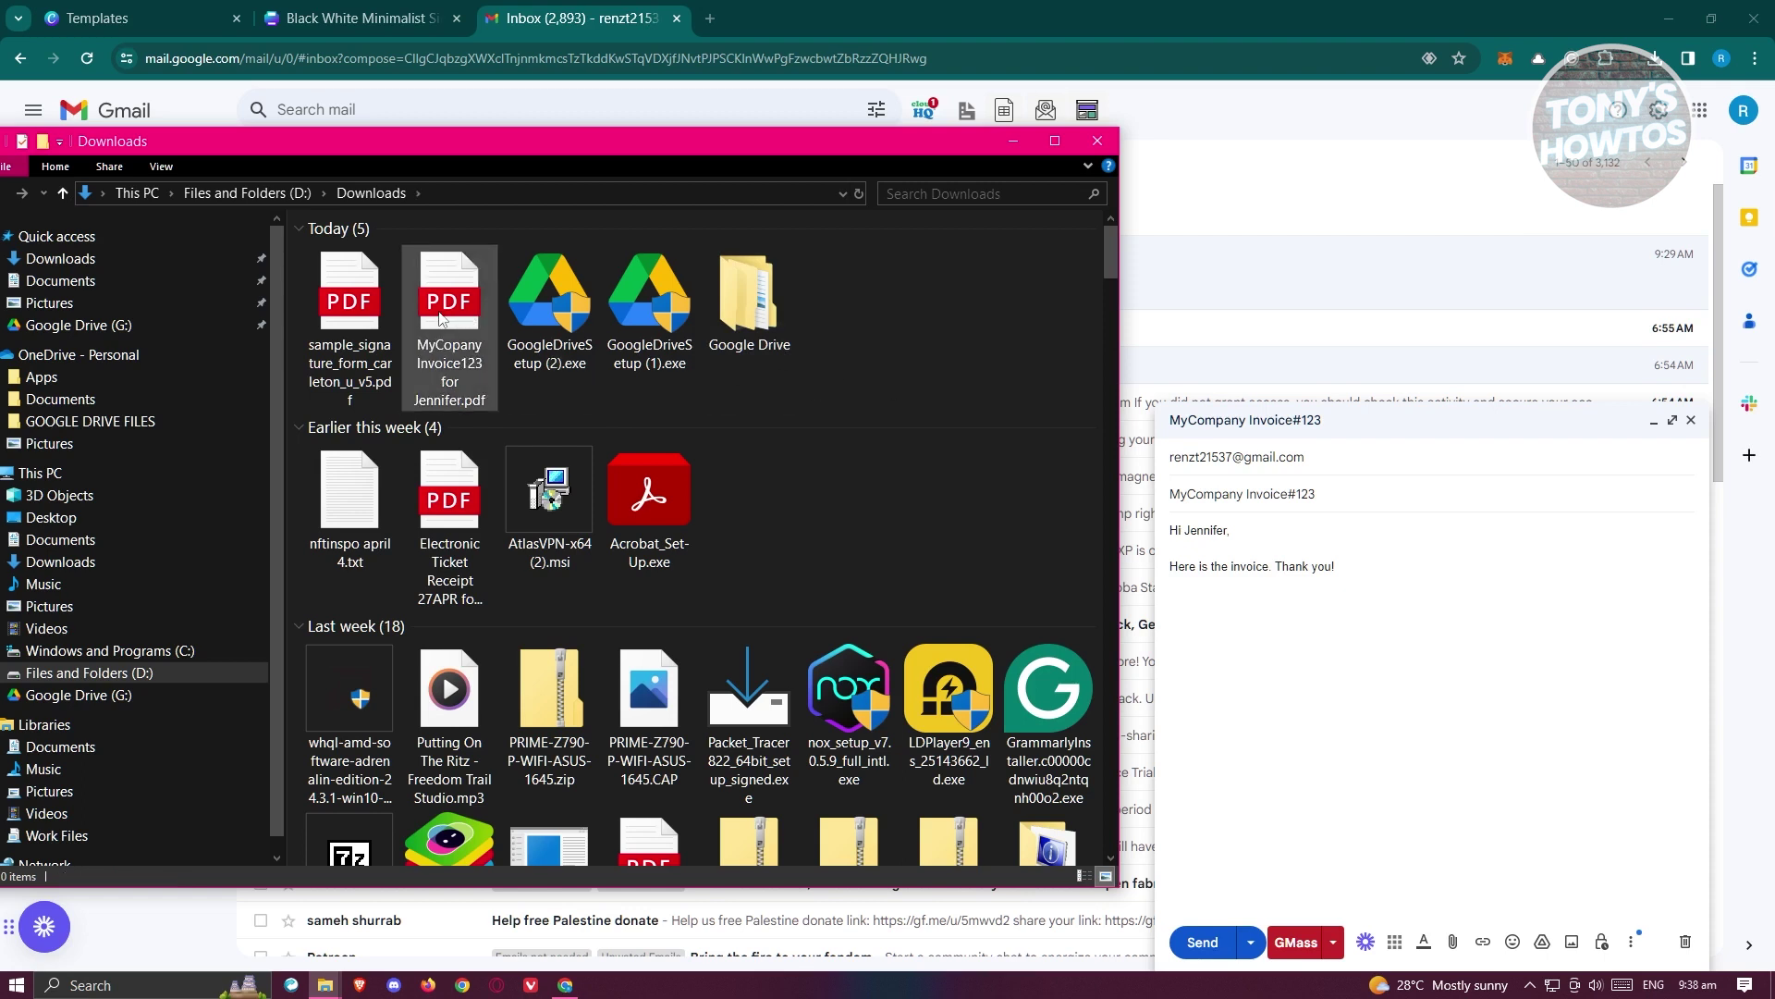
- Open the renamed PDF to check it, close it, and drag it into the email draft
{"action": "left_click", "coordinate": [441, 319]}
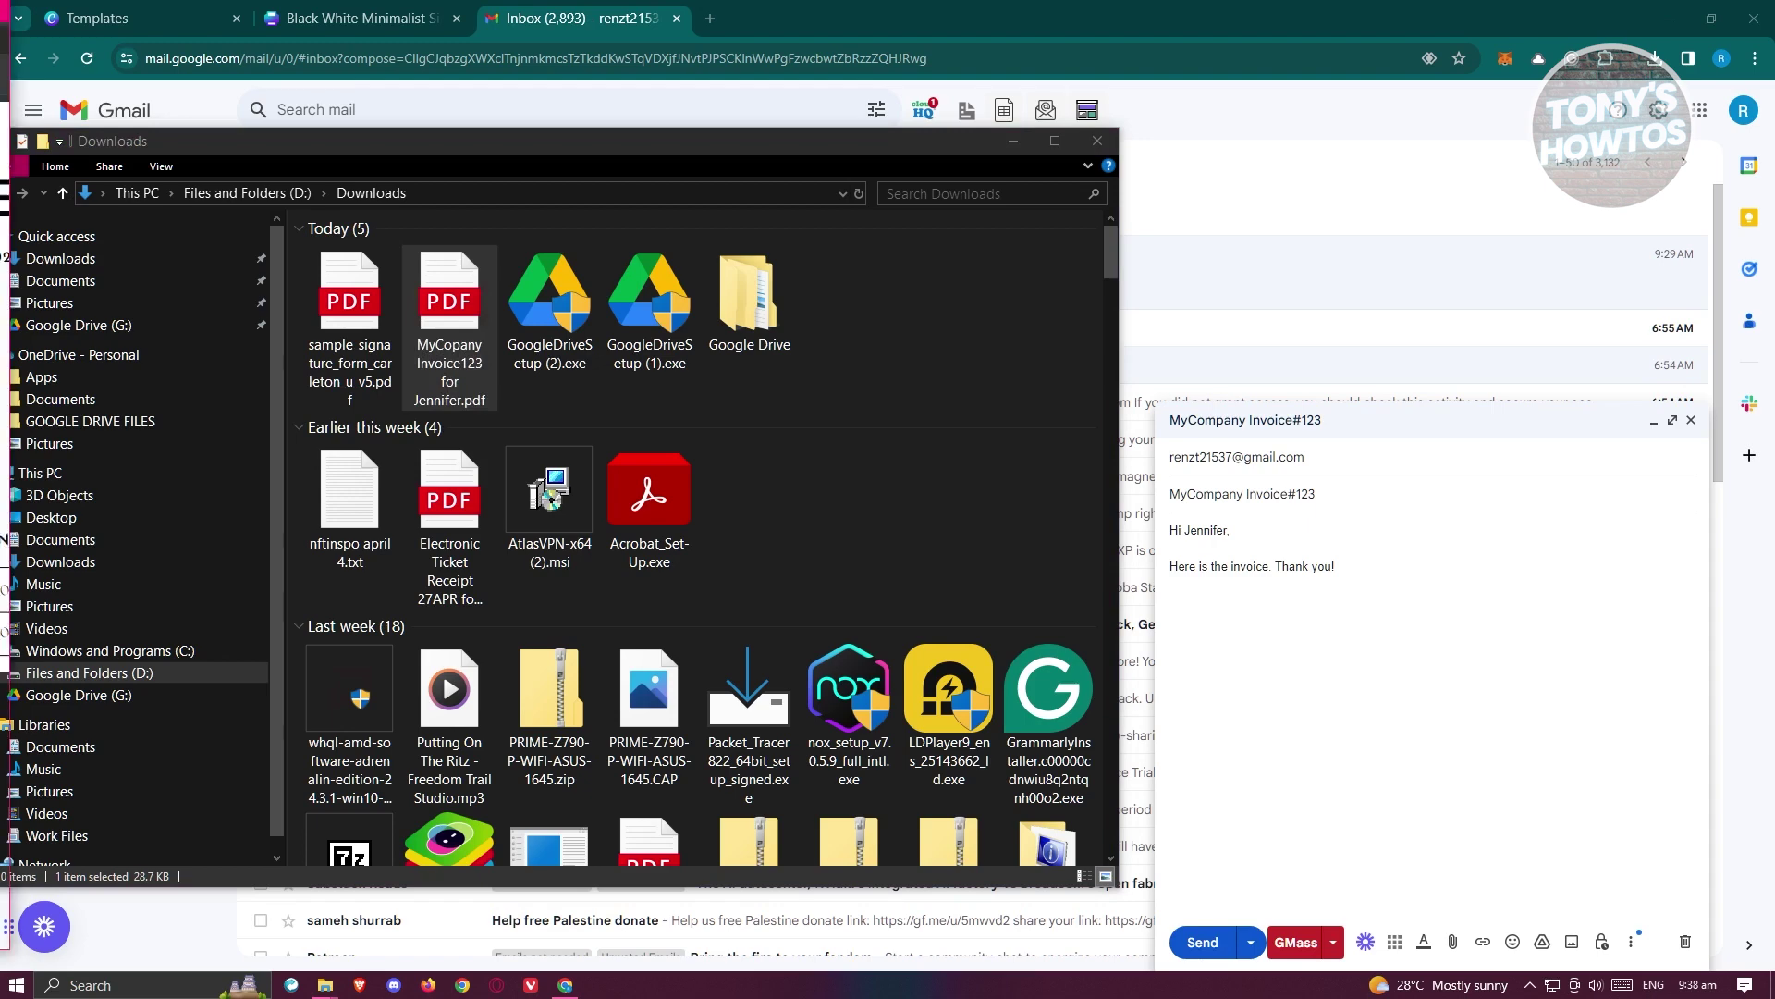
{"action": "scroll", "coordinate": [1267, 407], "scroll_direction": "down", "scroll_amount": 2}
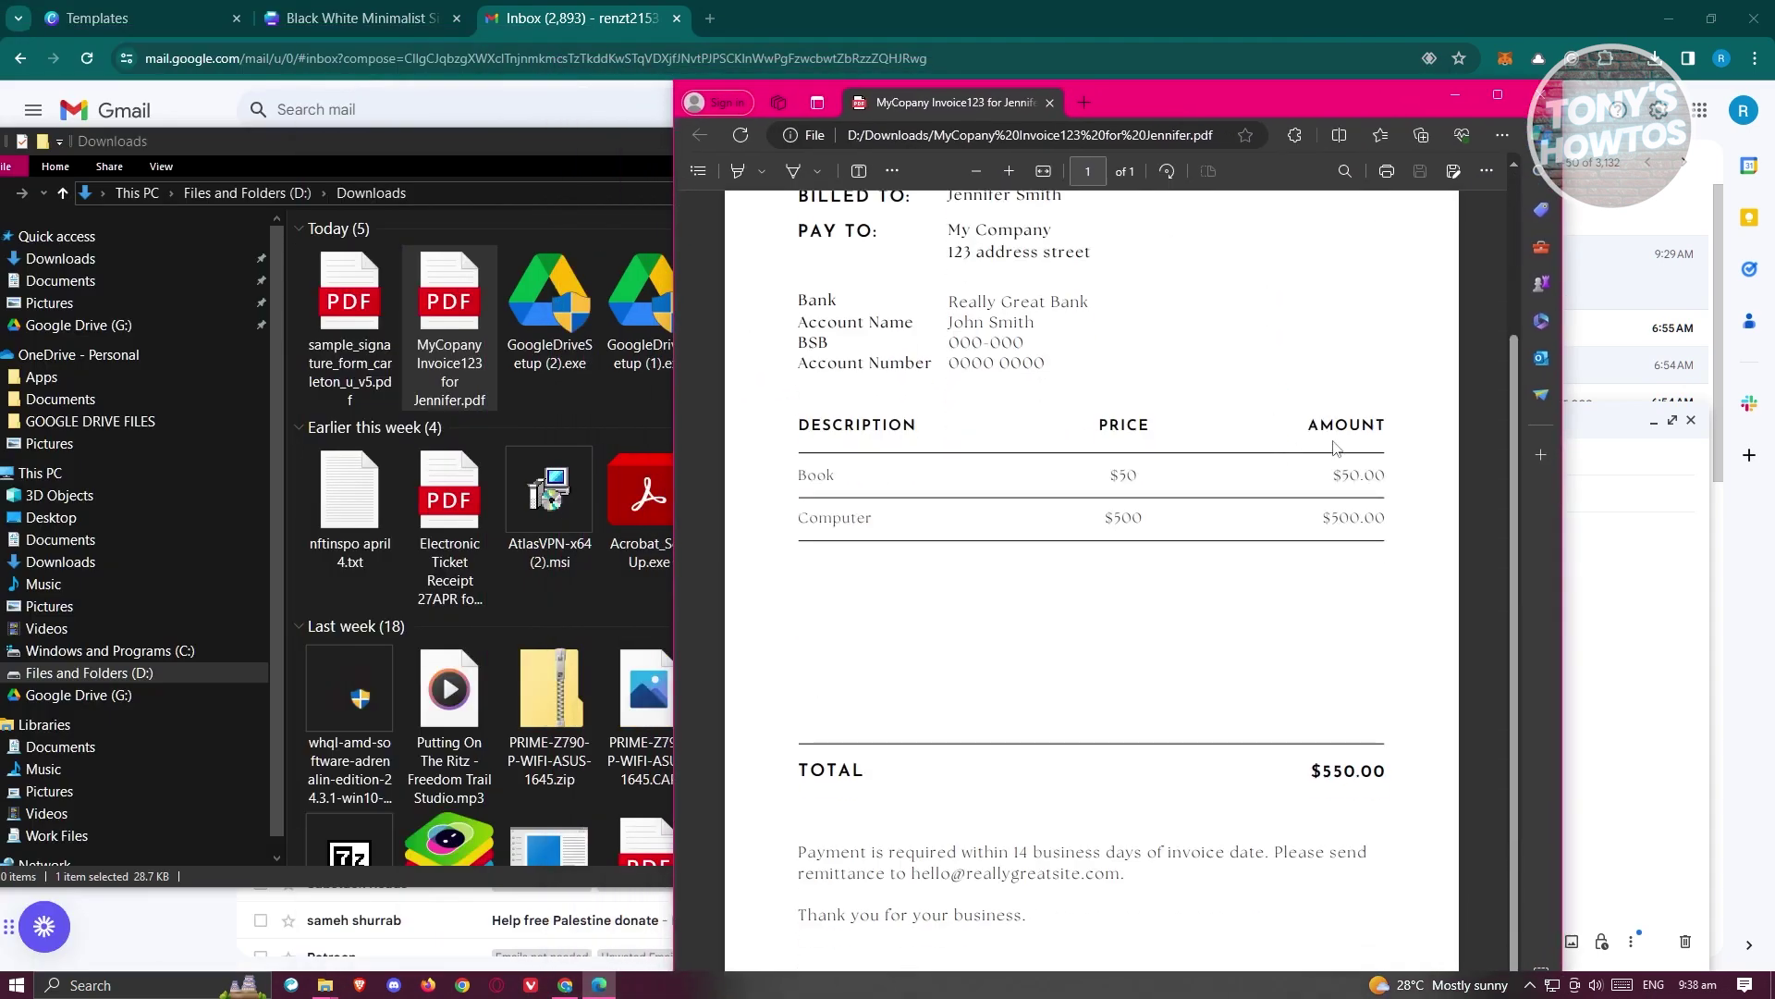
{"action": "scroll", "coordinate": [1374, 548], "scroll_direction": "up", "scroll_amount": 2}
{"action": "left_click", "coordinate": [1540, 96]}
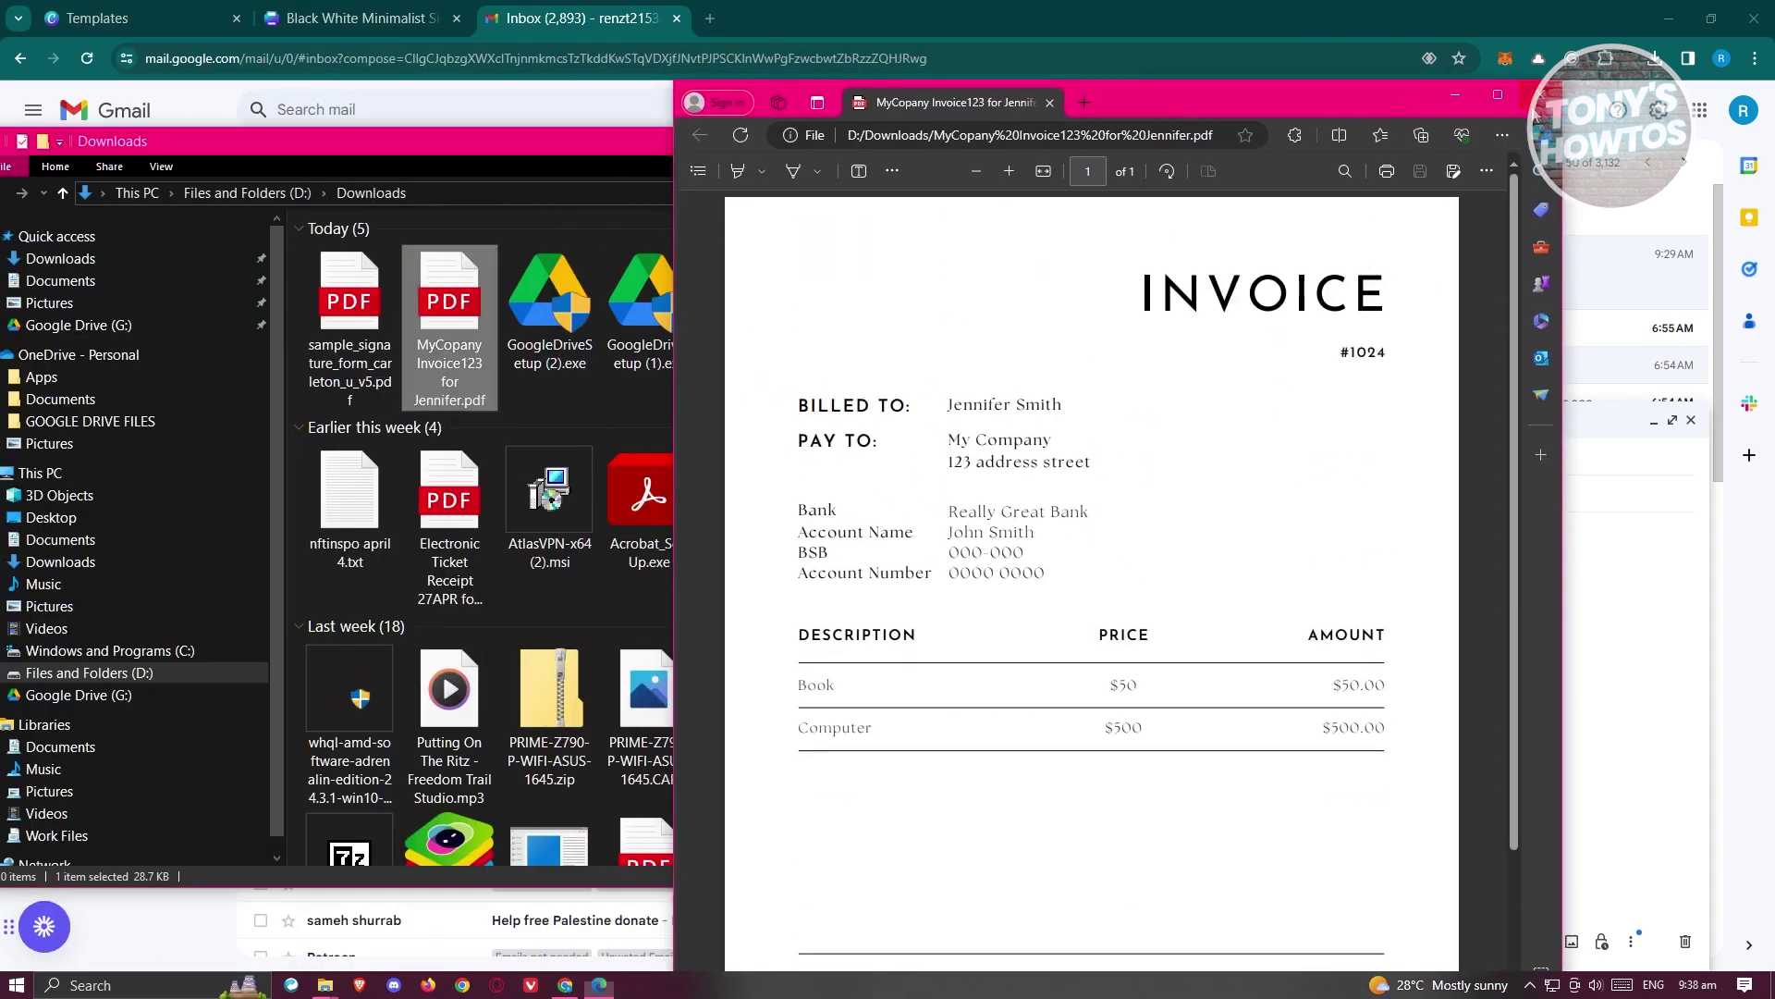
{"action": "left_click_drag", "start_coordinate": [457, 308], "coordinate": [1534, 888]}
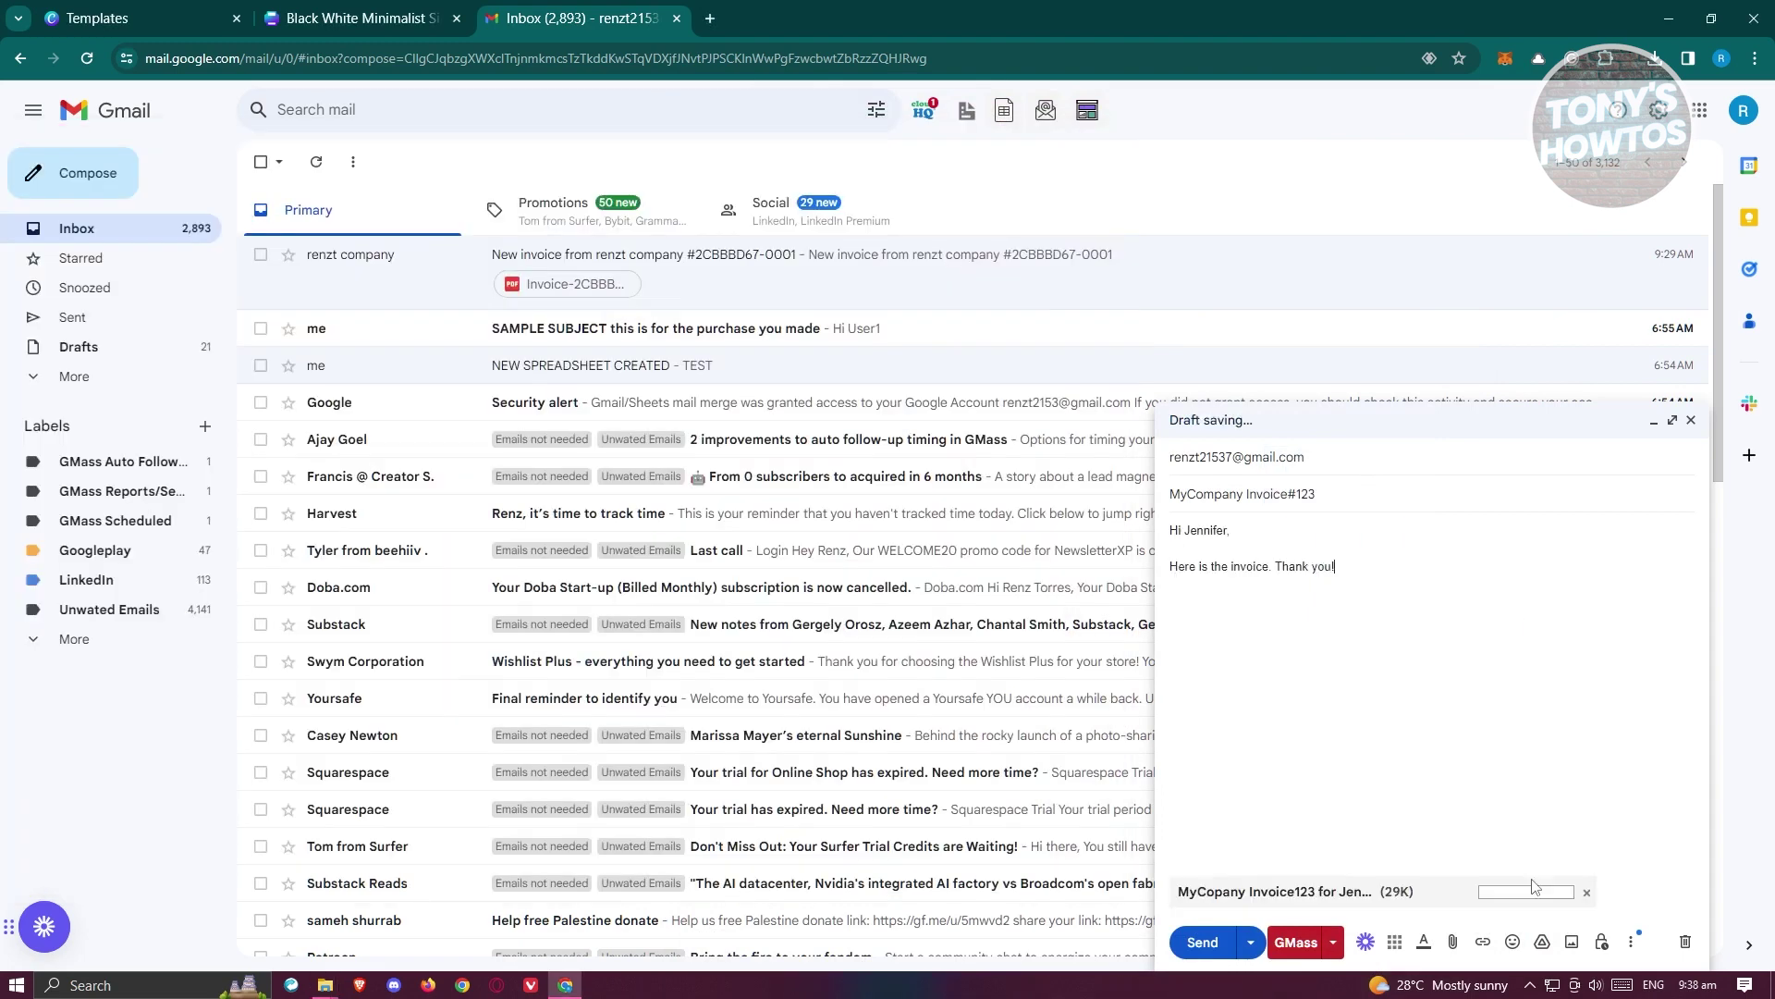
- Send the invoice email and open the Sent folder from the More menu
{"action": "left_click", "coordinate": [1202, 941]}
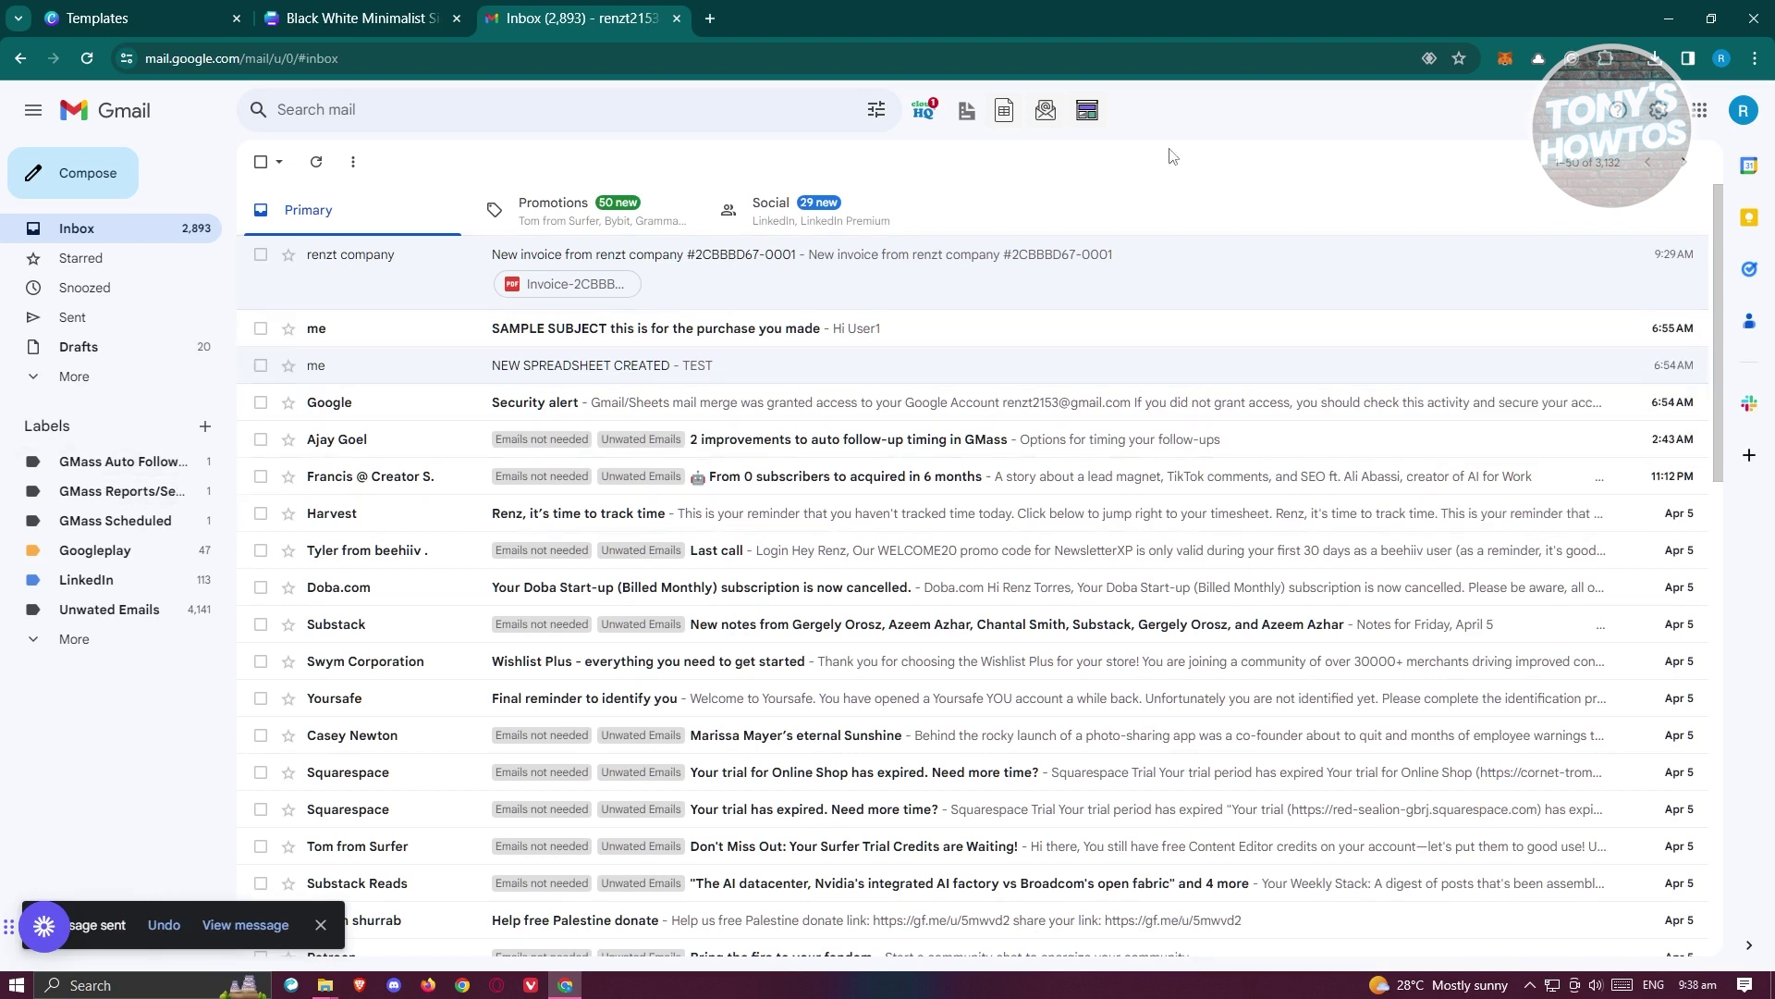
{"action": "left_click", "coordinate": [28, 379]}
{"action": "left_click", "coordinate": [74, 321]}
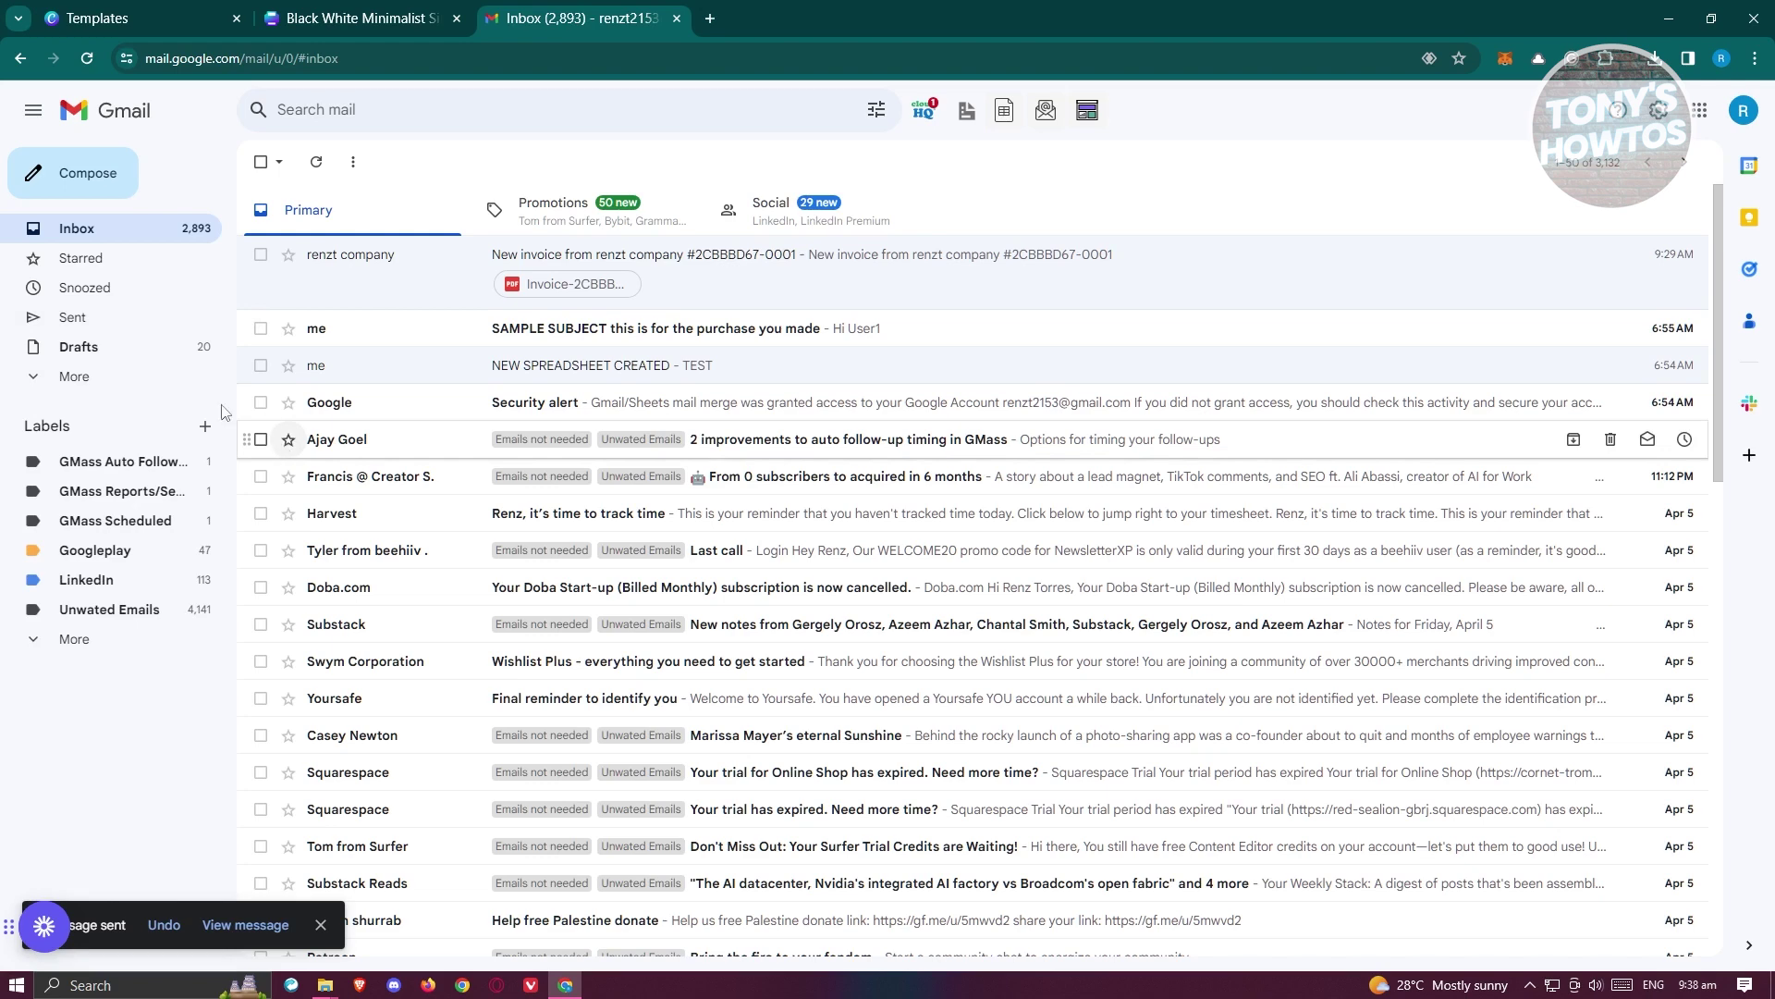